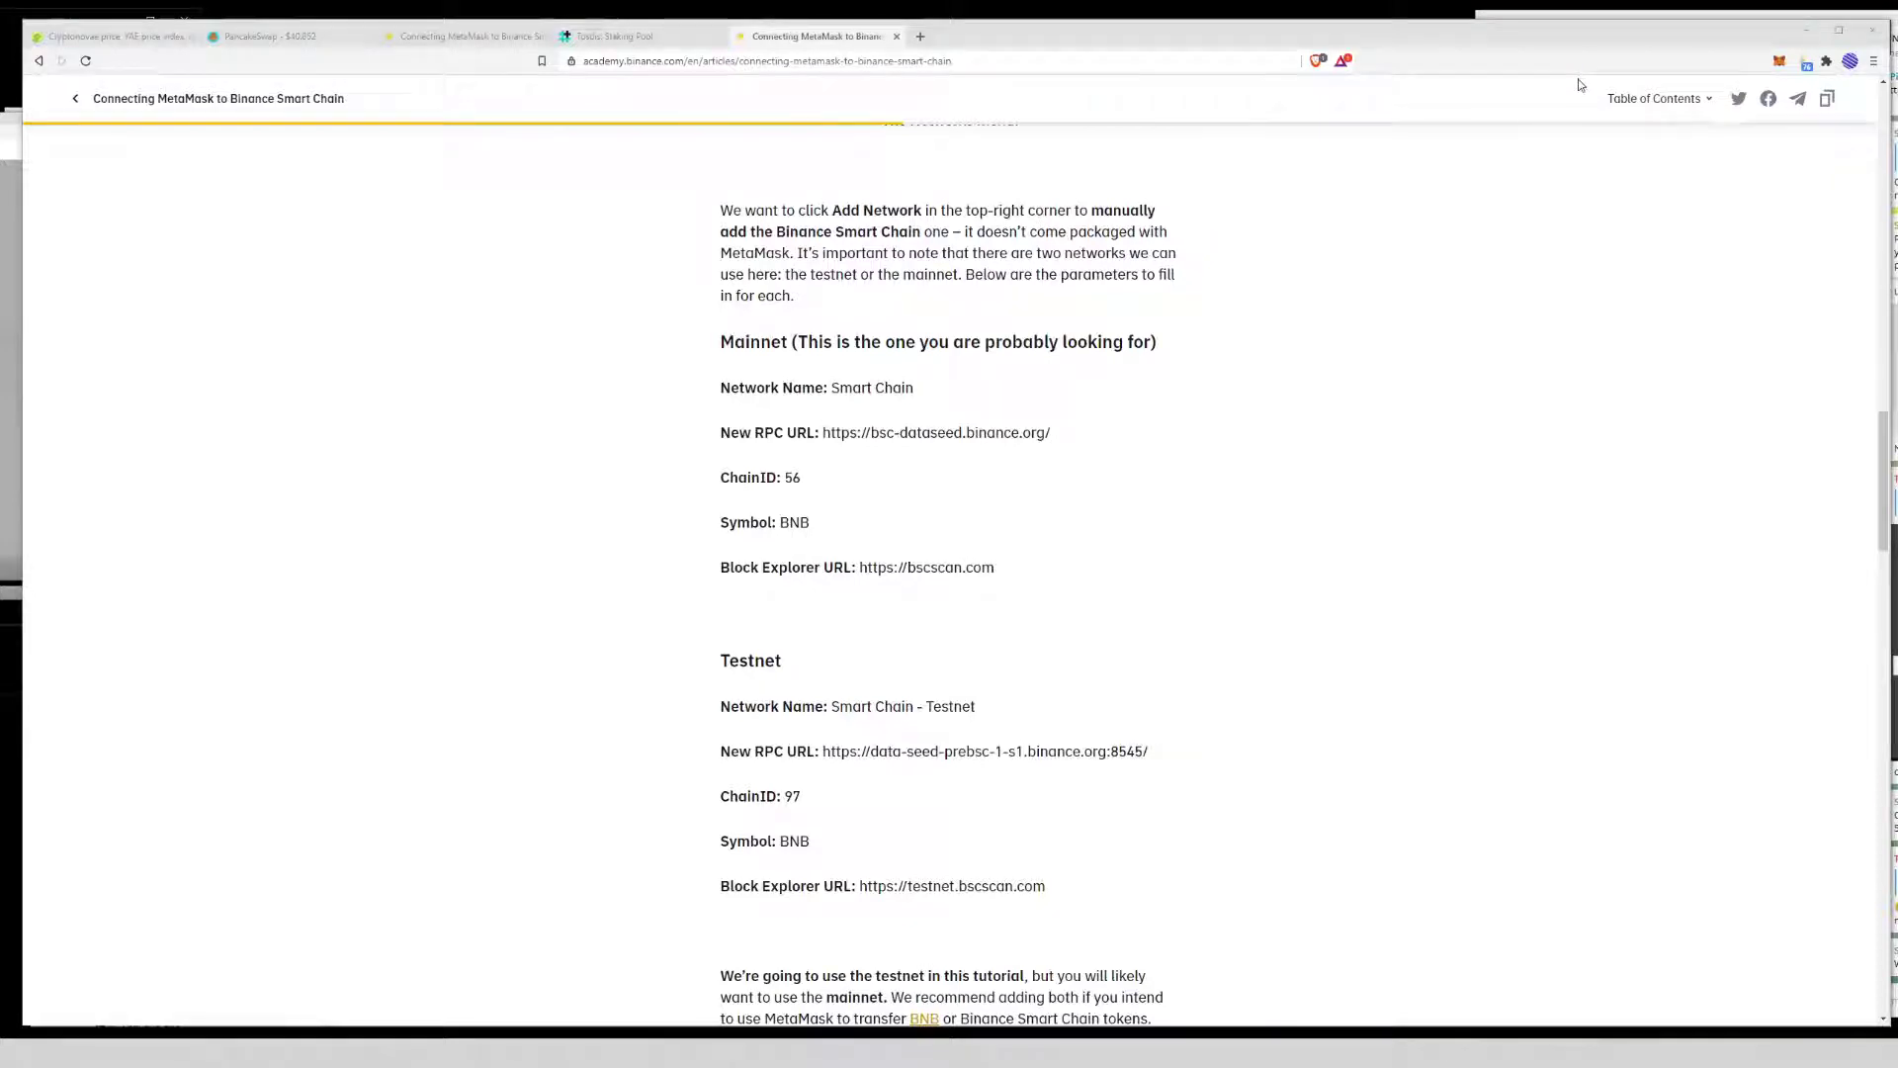
# Open MetaMask's form for adding a custom RPC network, review its fields, and close it without saving
pyautogui.click(1779, 63)
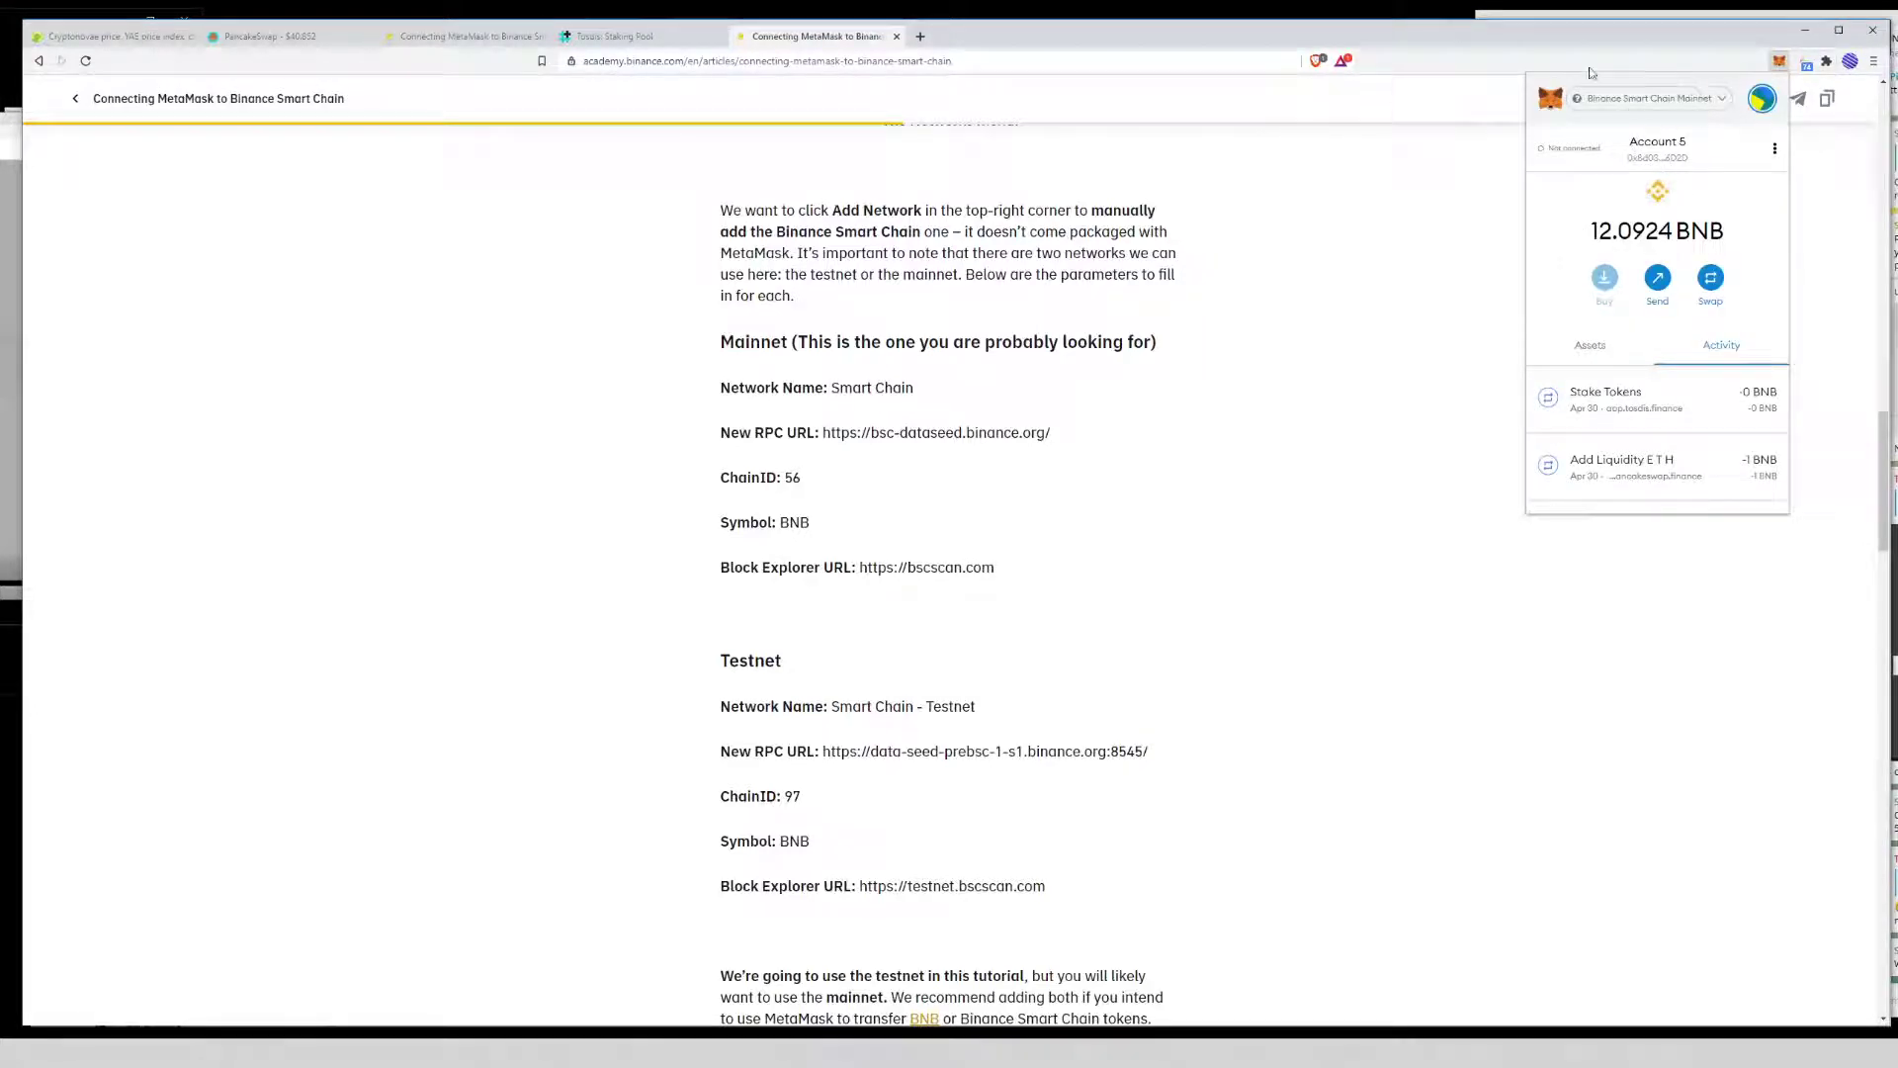
pyautogui.click(1666, 99)
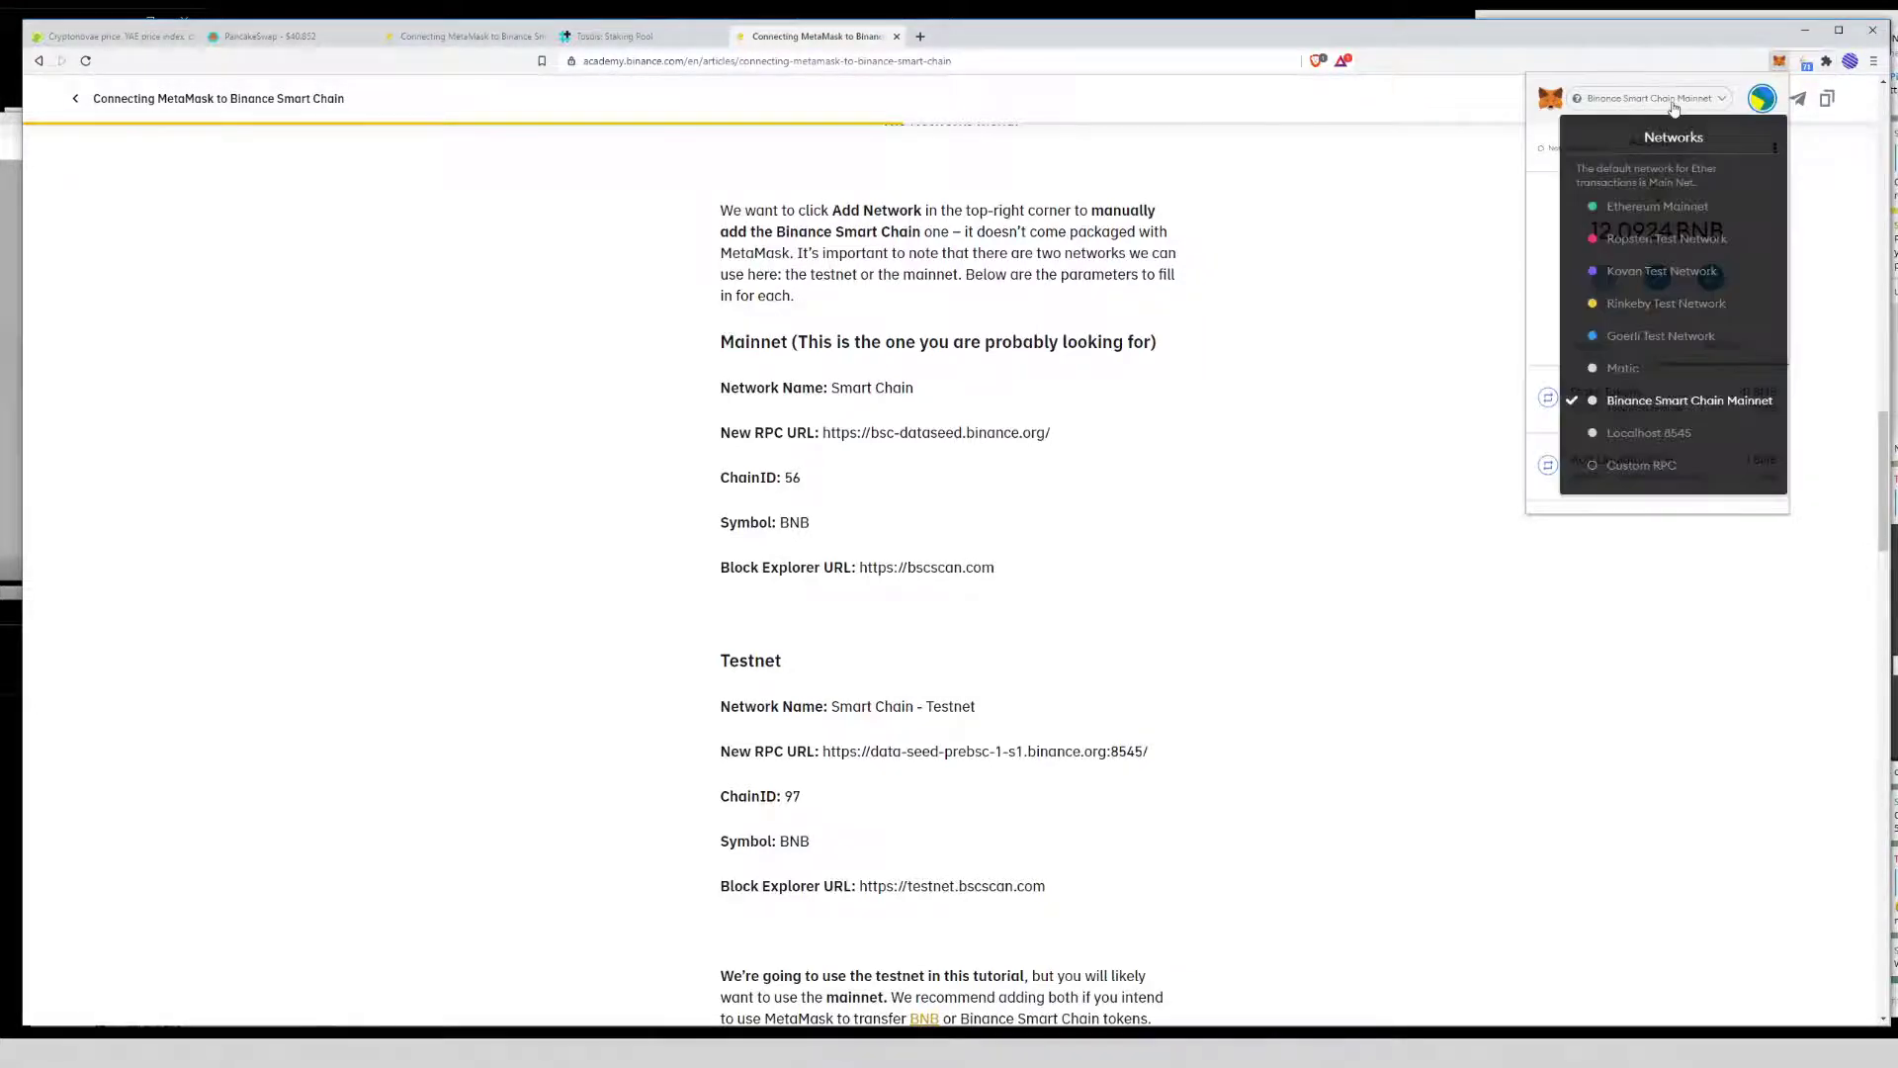
pyautogui.click(1631, 473)
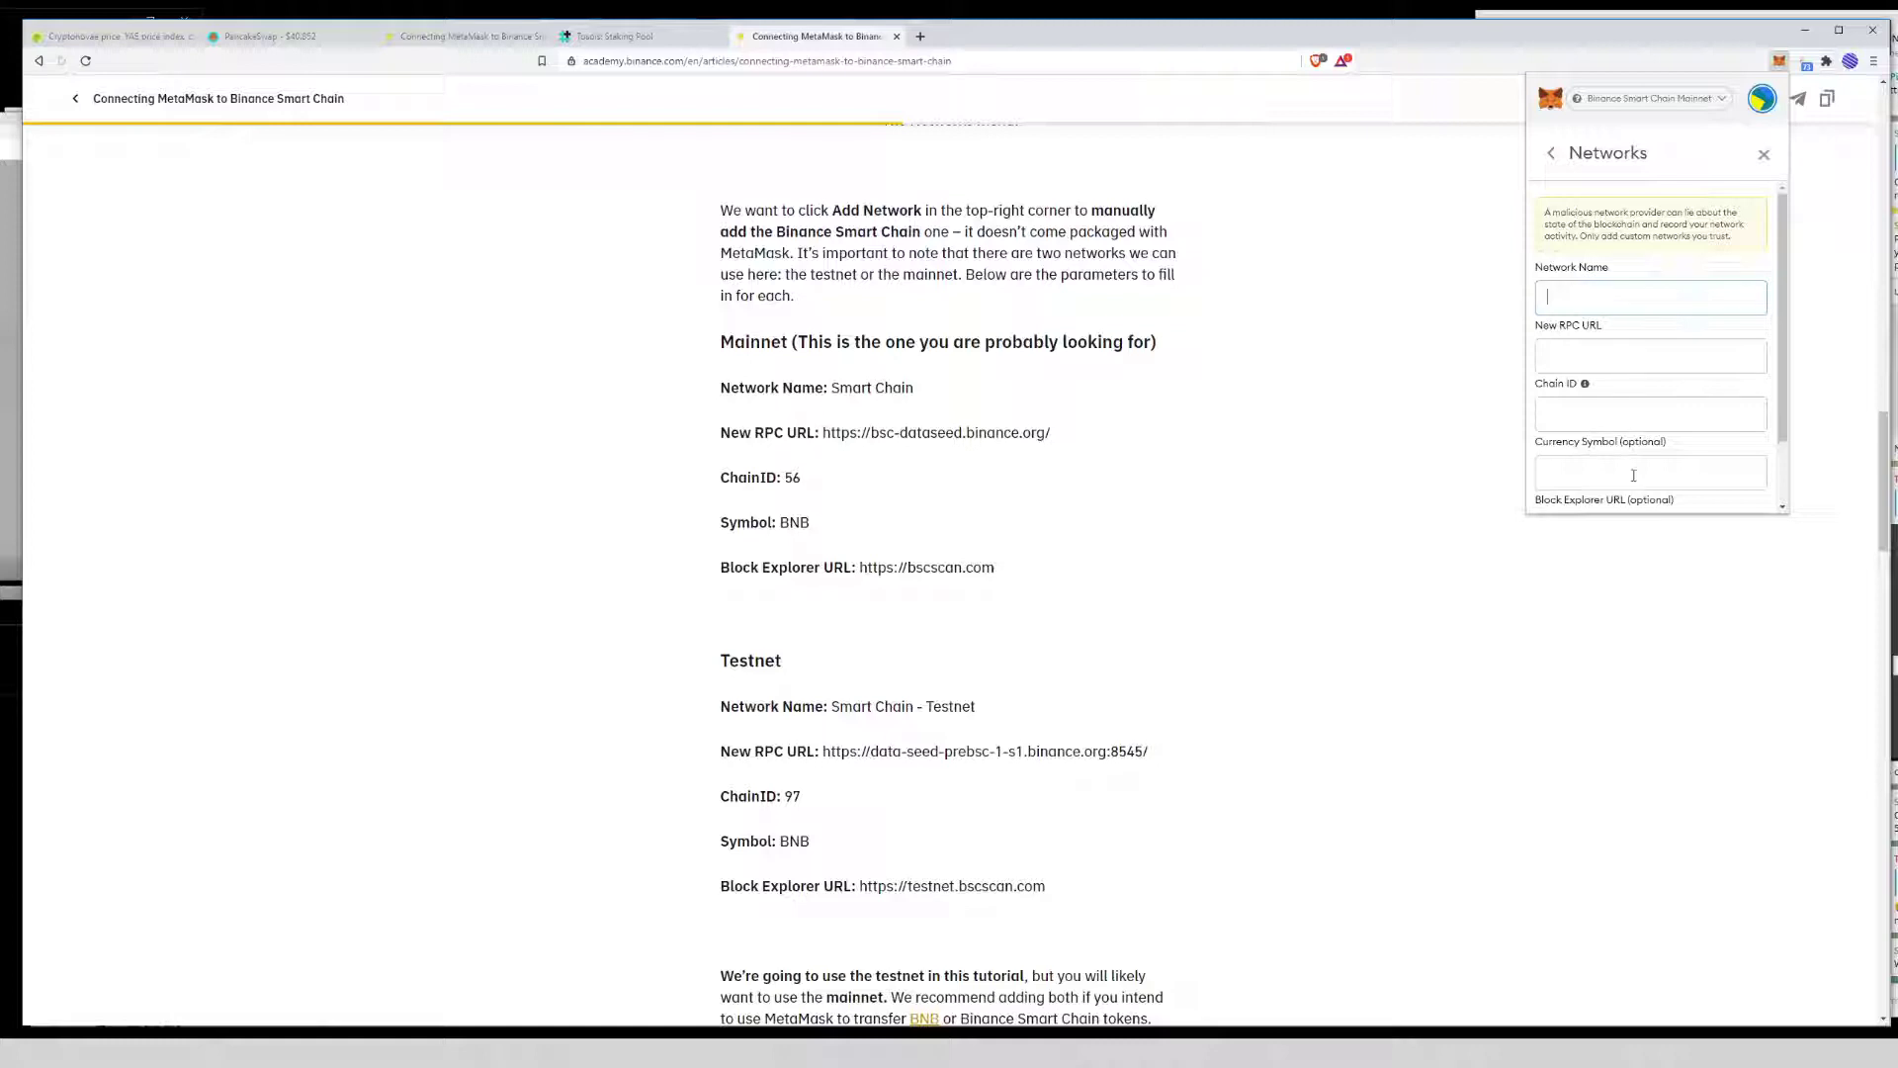
pyautogui.scroll(-2, 1633, 476)
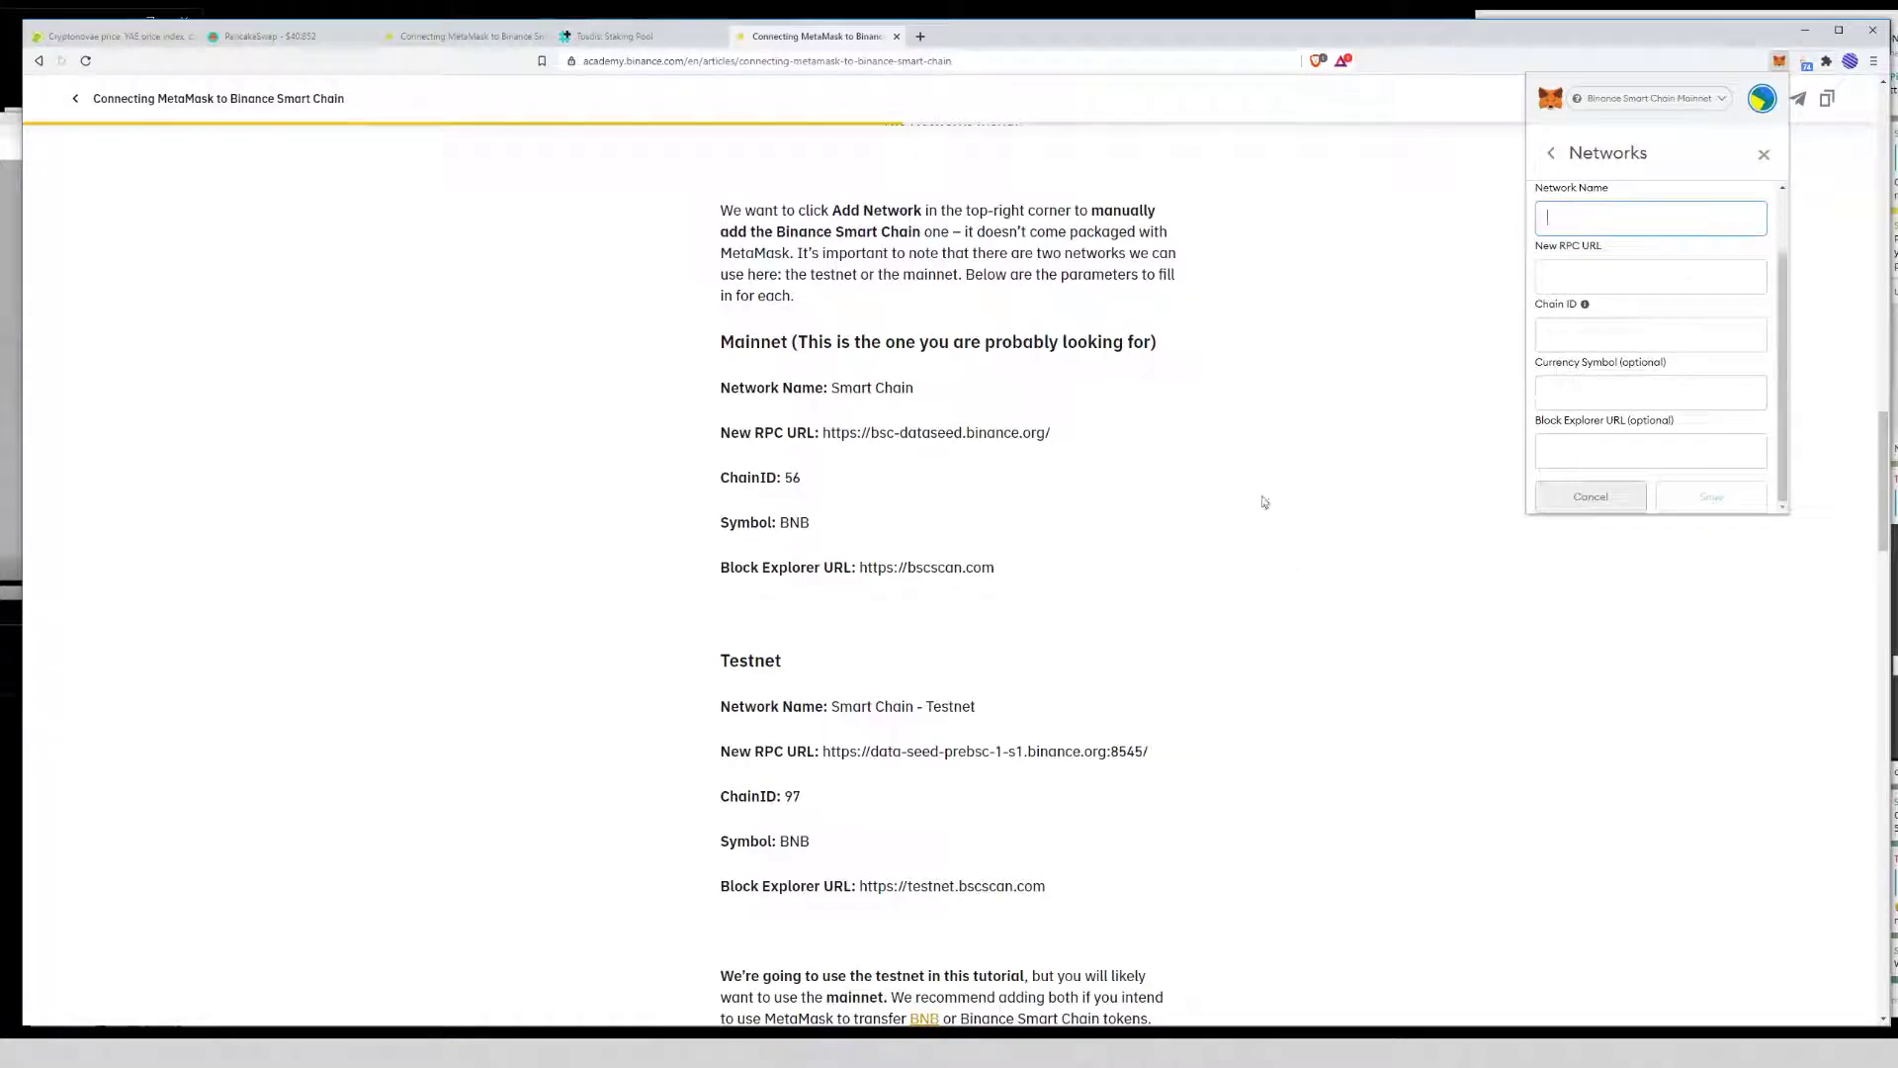
pyautogui.click(1763, 154)
# Select Binance Smart Chain Mainnet as the active network in the MetaMask wallet
pyautogui.click(1698, 103)
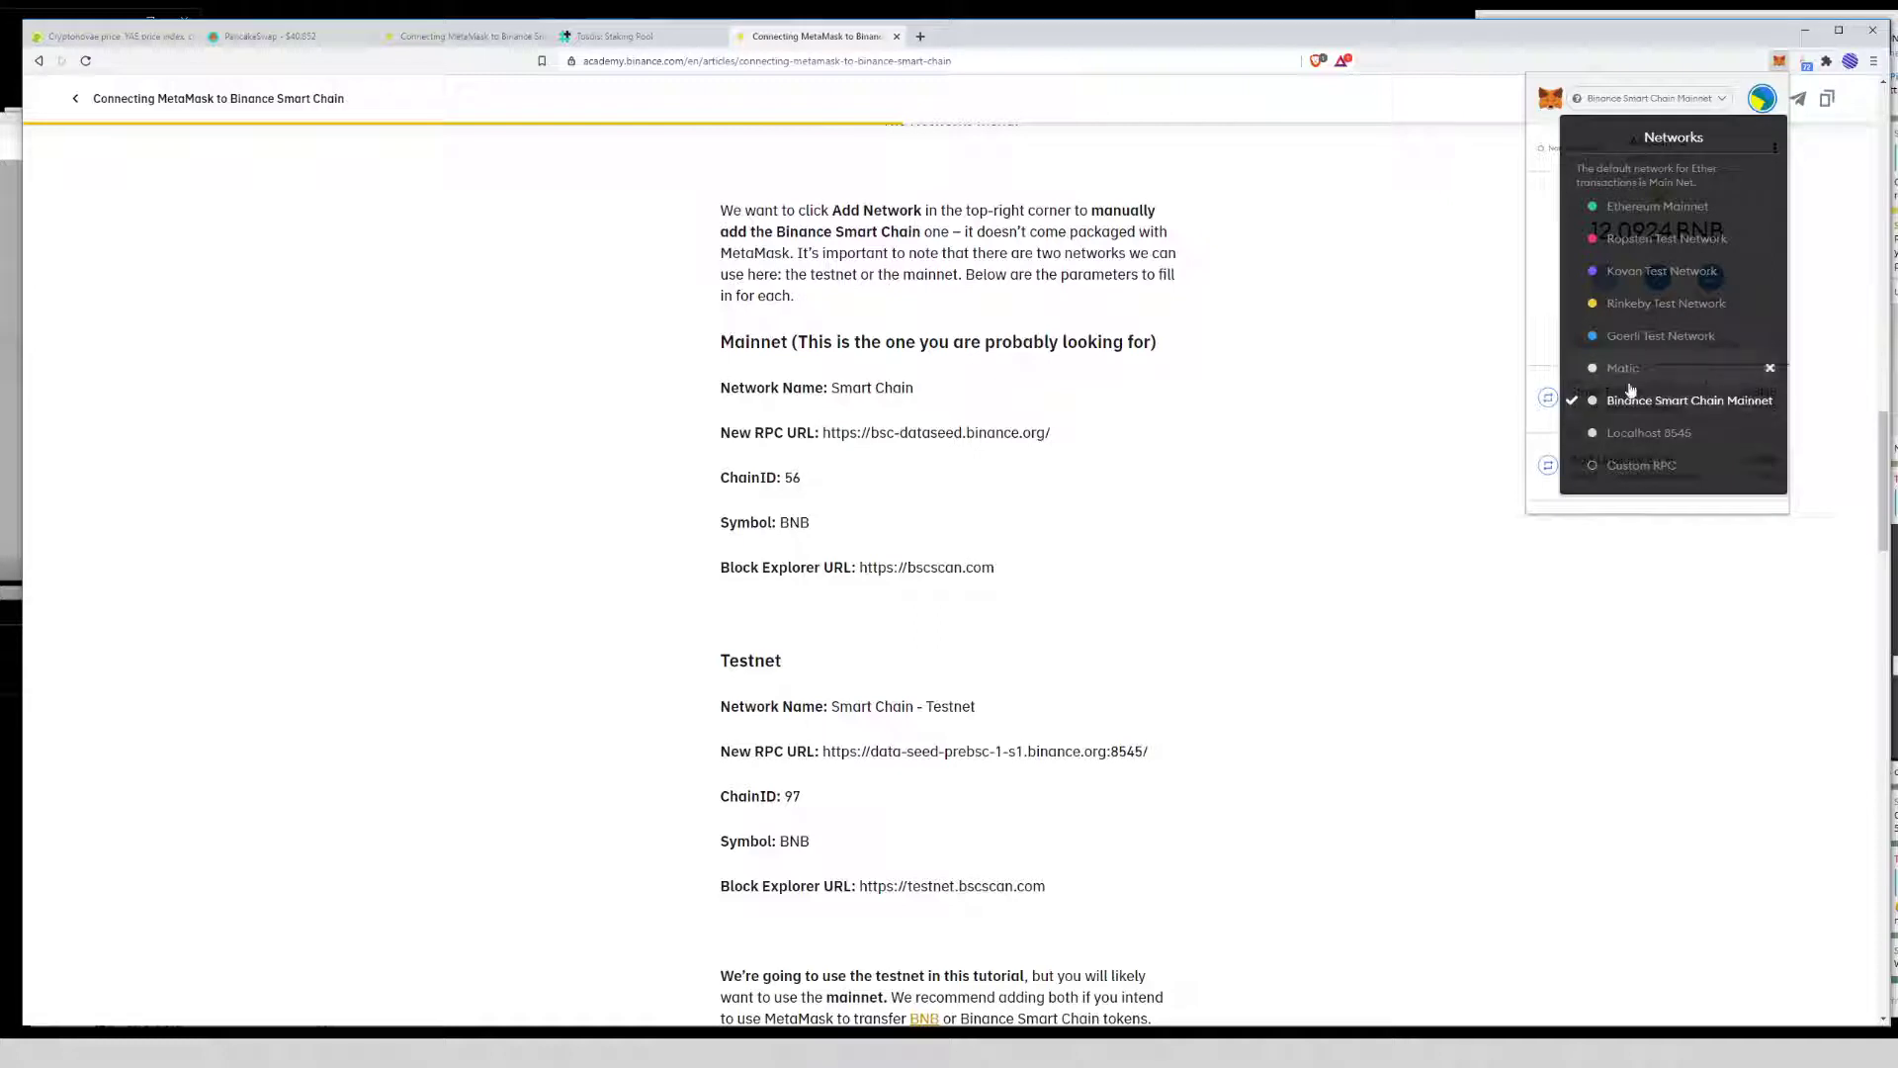
pyautogui.click(1681, 401)
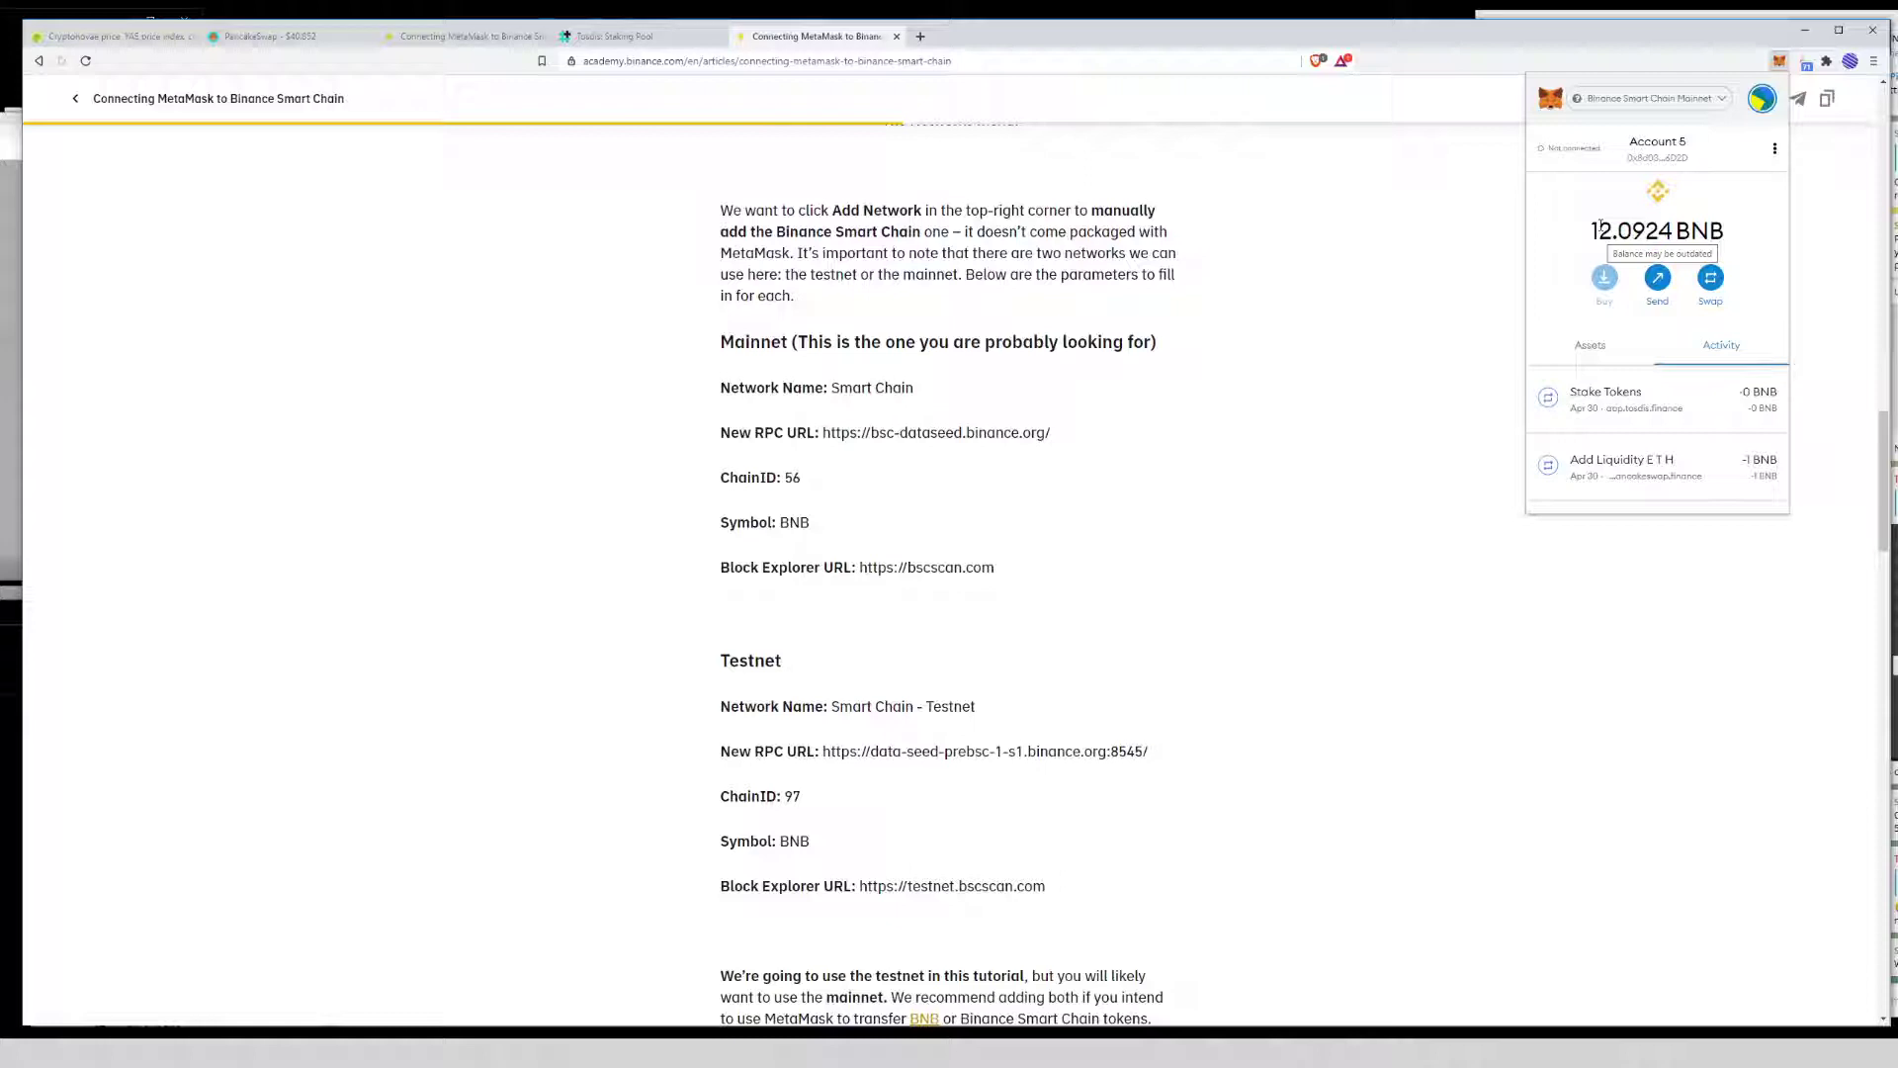
pyautogui.click(1362, 284)
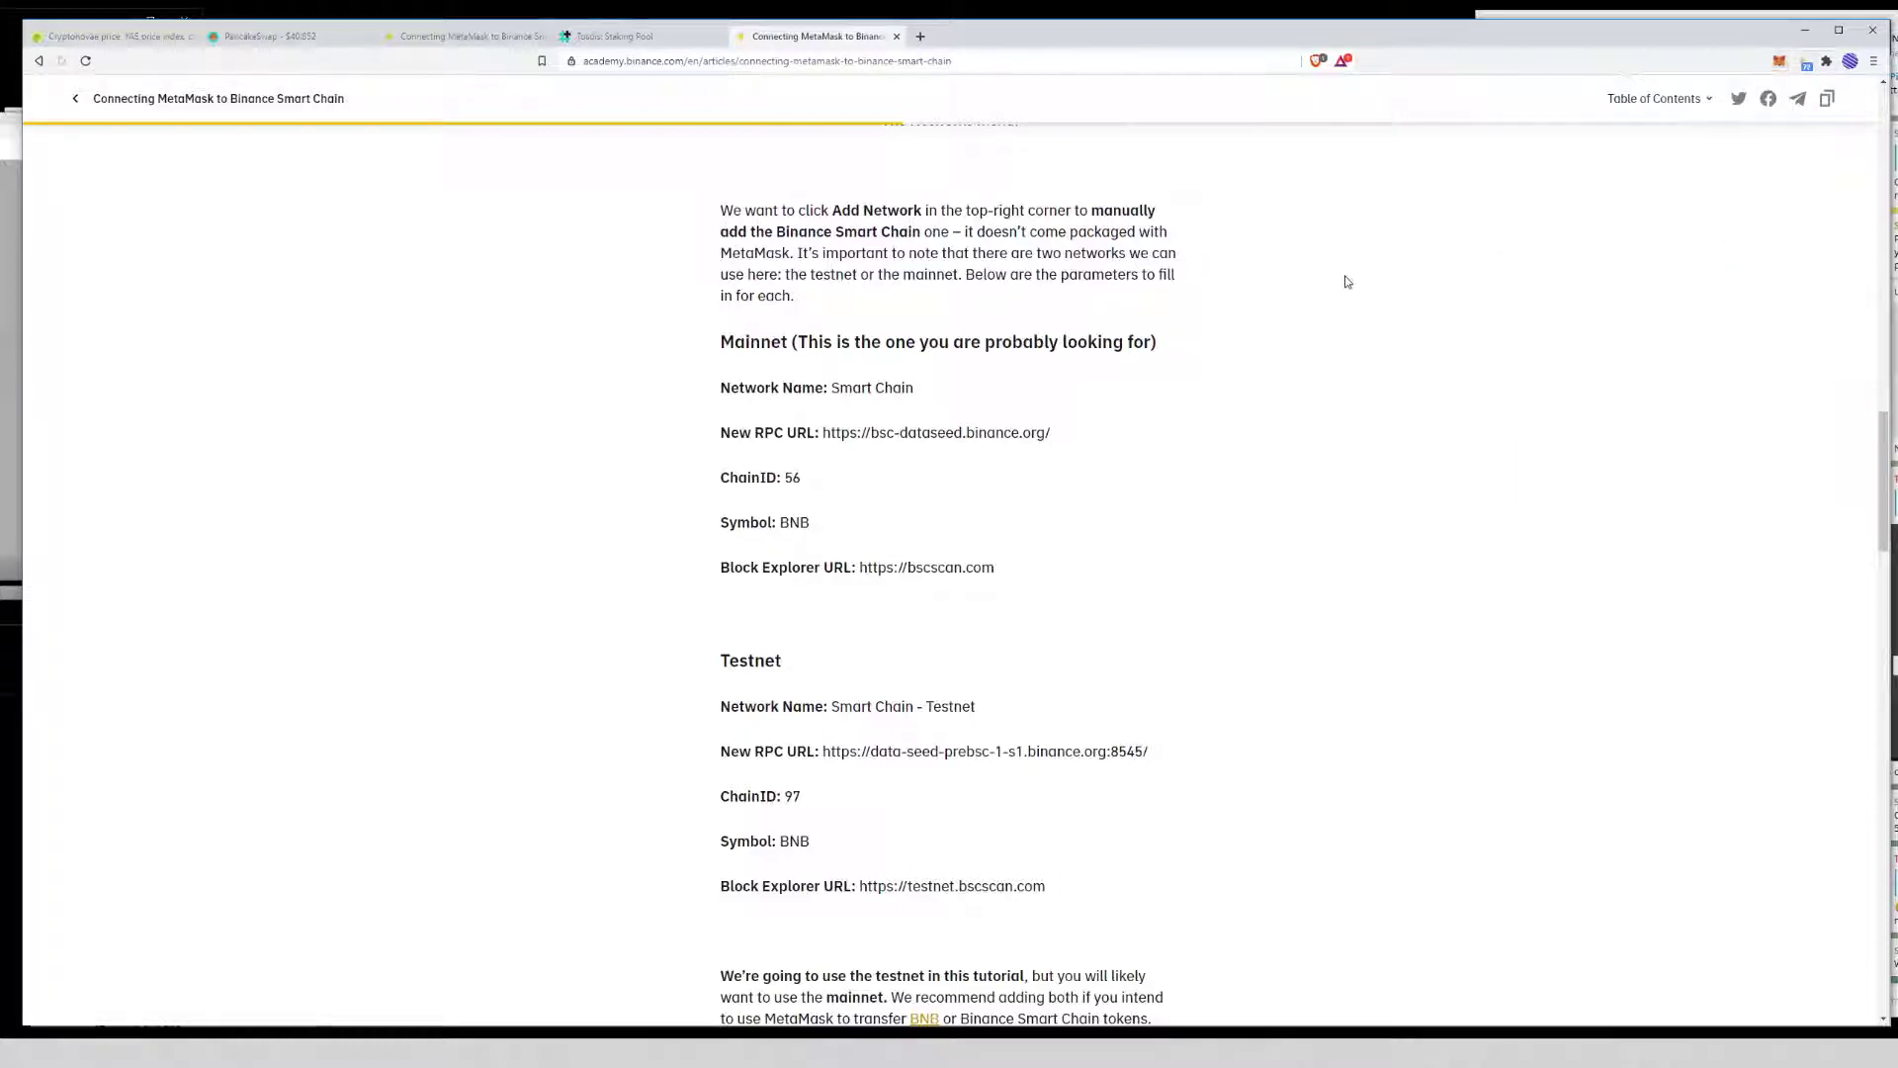
# Open the PancakeSwap YAE/WBNB market from Cryptonovae's CoinGecko page and accept the imported-token warning
pyautogui.click(98, 39)
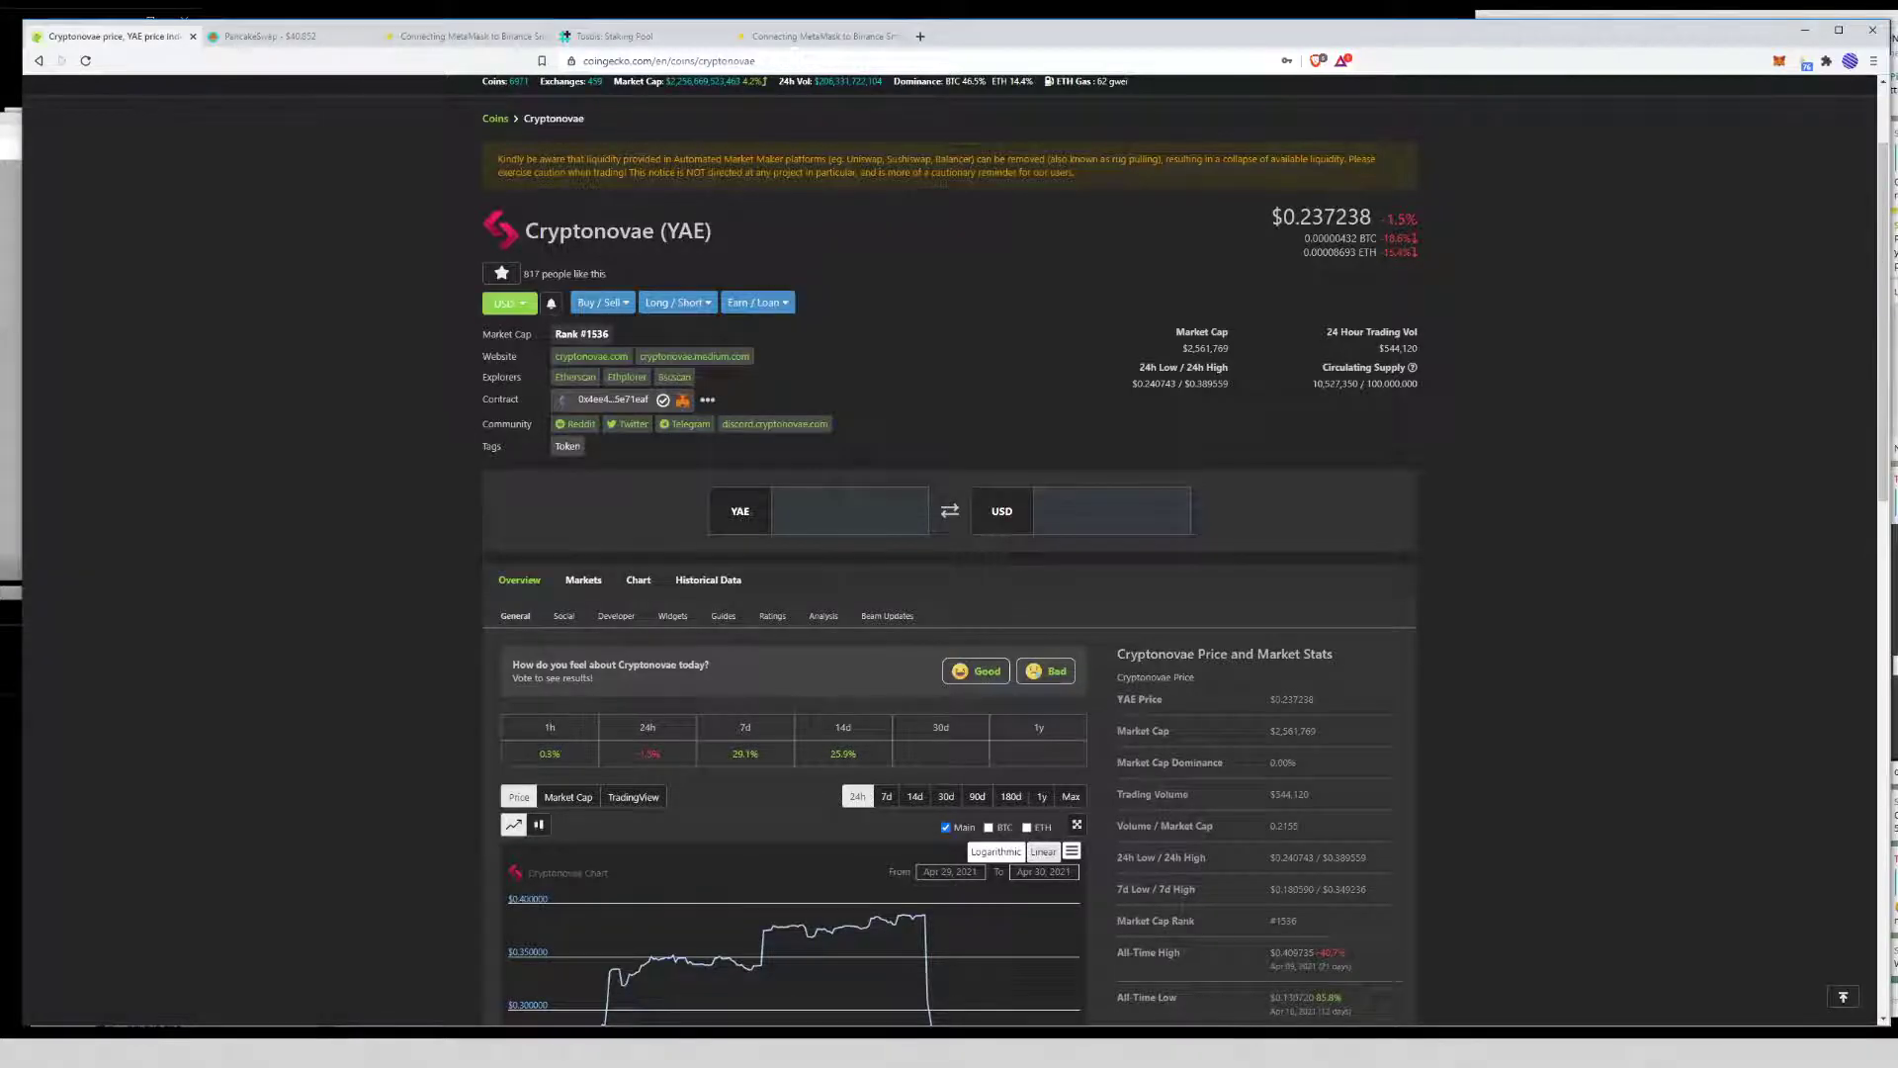
pyautogui.scroll(-1, 554, 474)
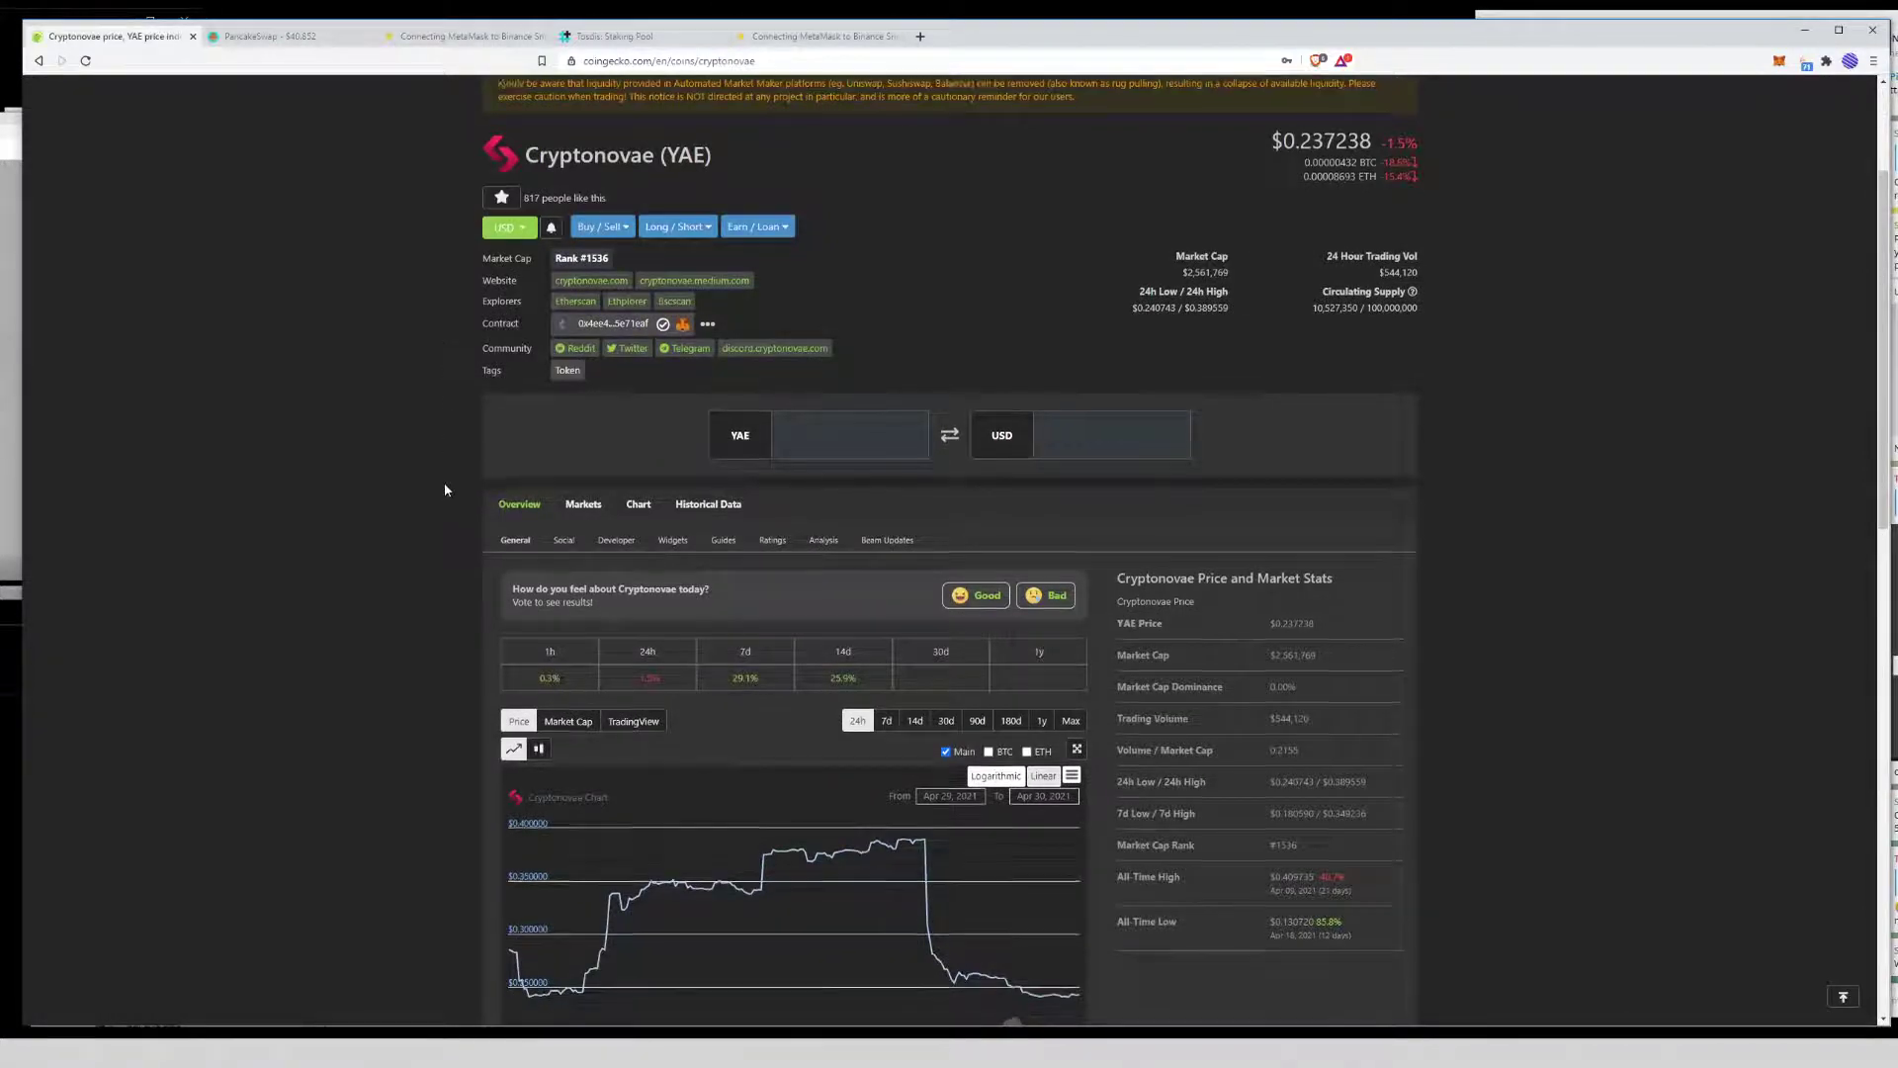
pyautogui.scroll(-8, 442, 491)
pyautogui.scroll(-2, 442, 509)
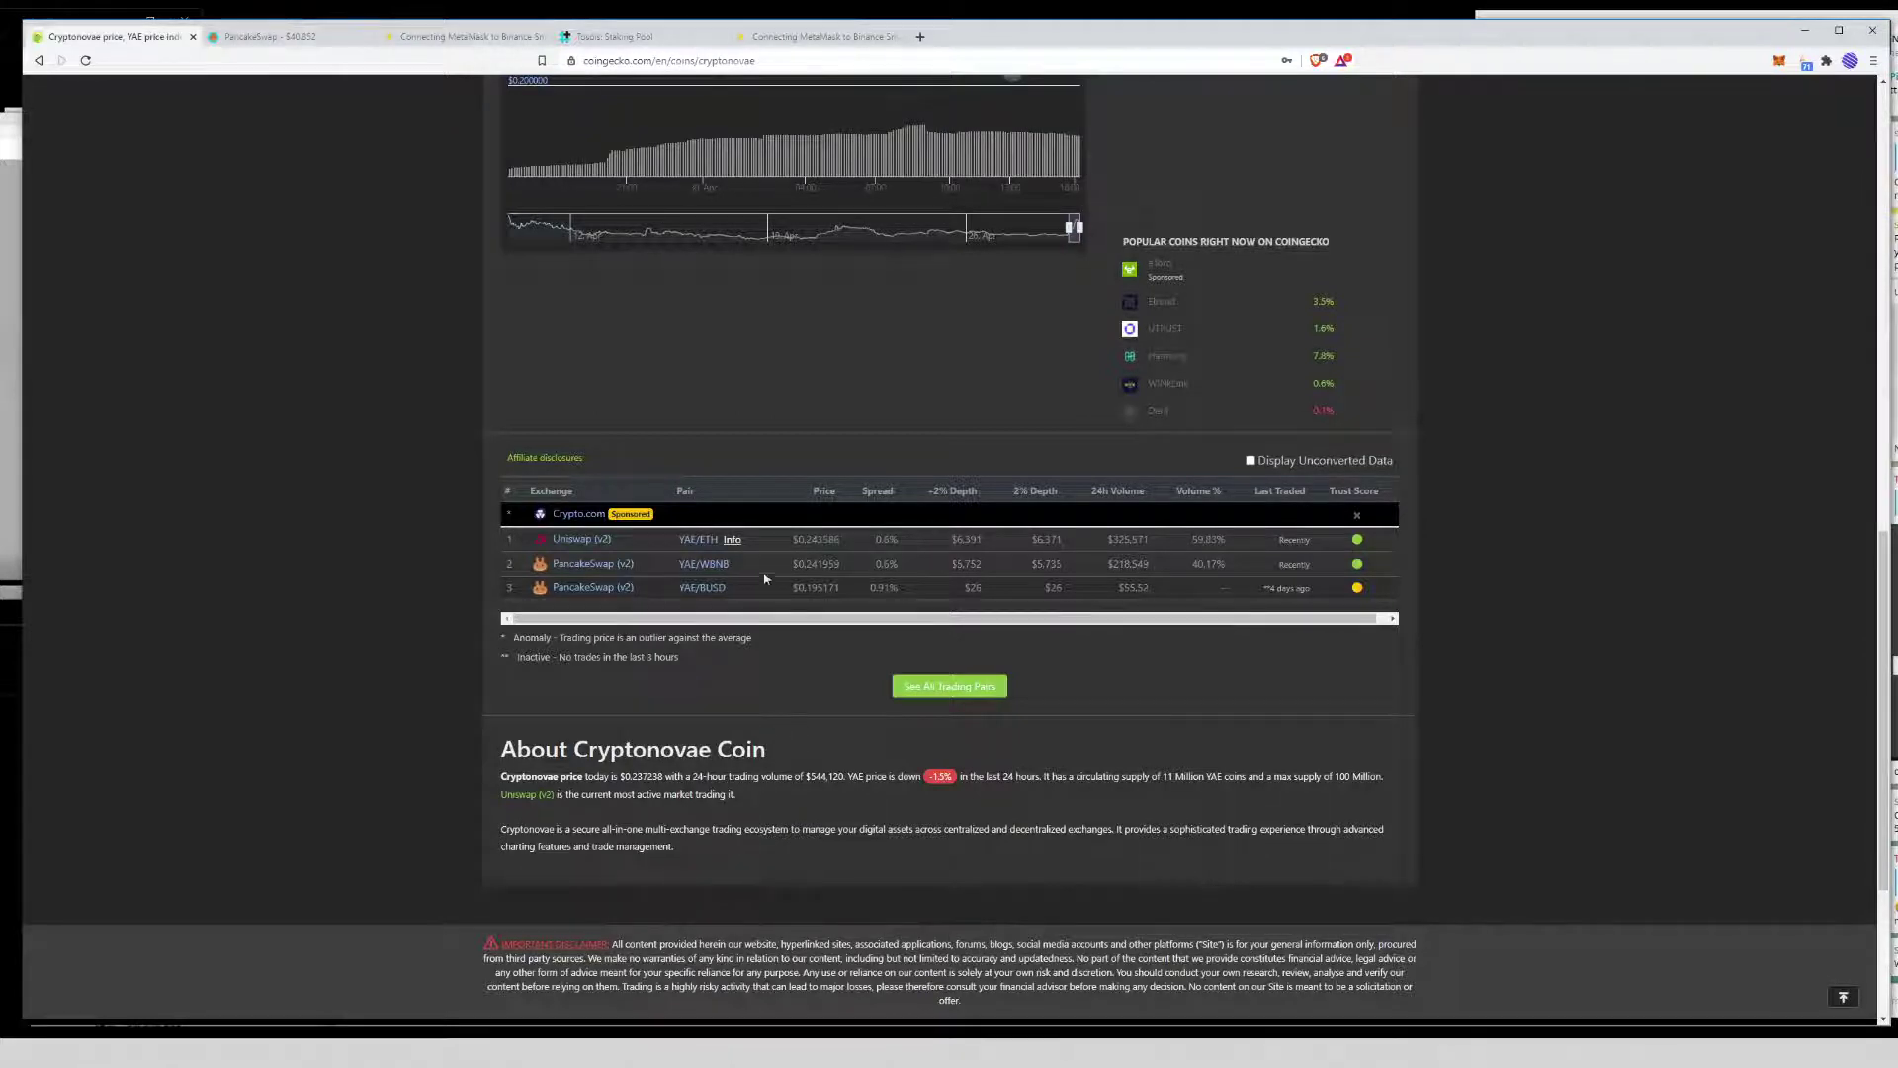
pyautogui.click(697, 565)
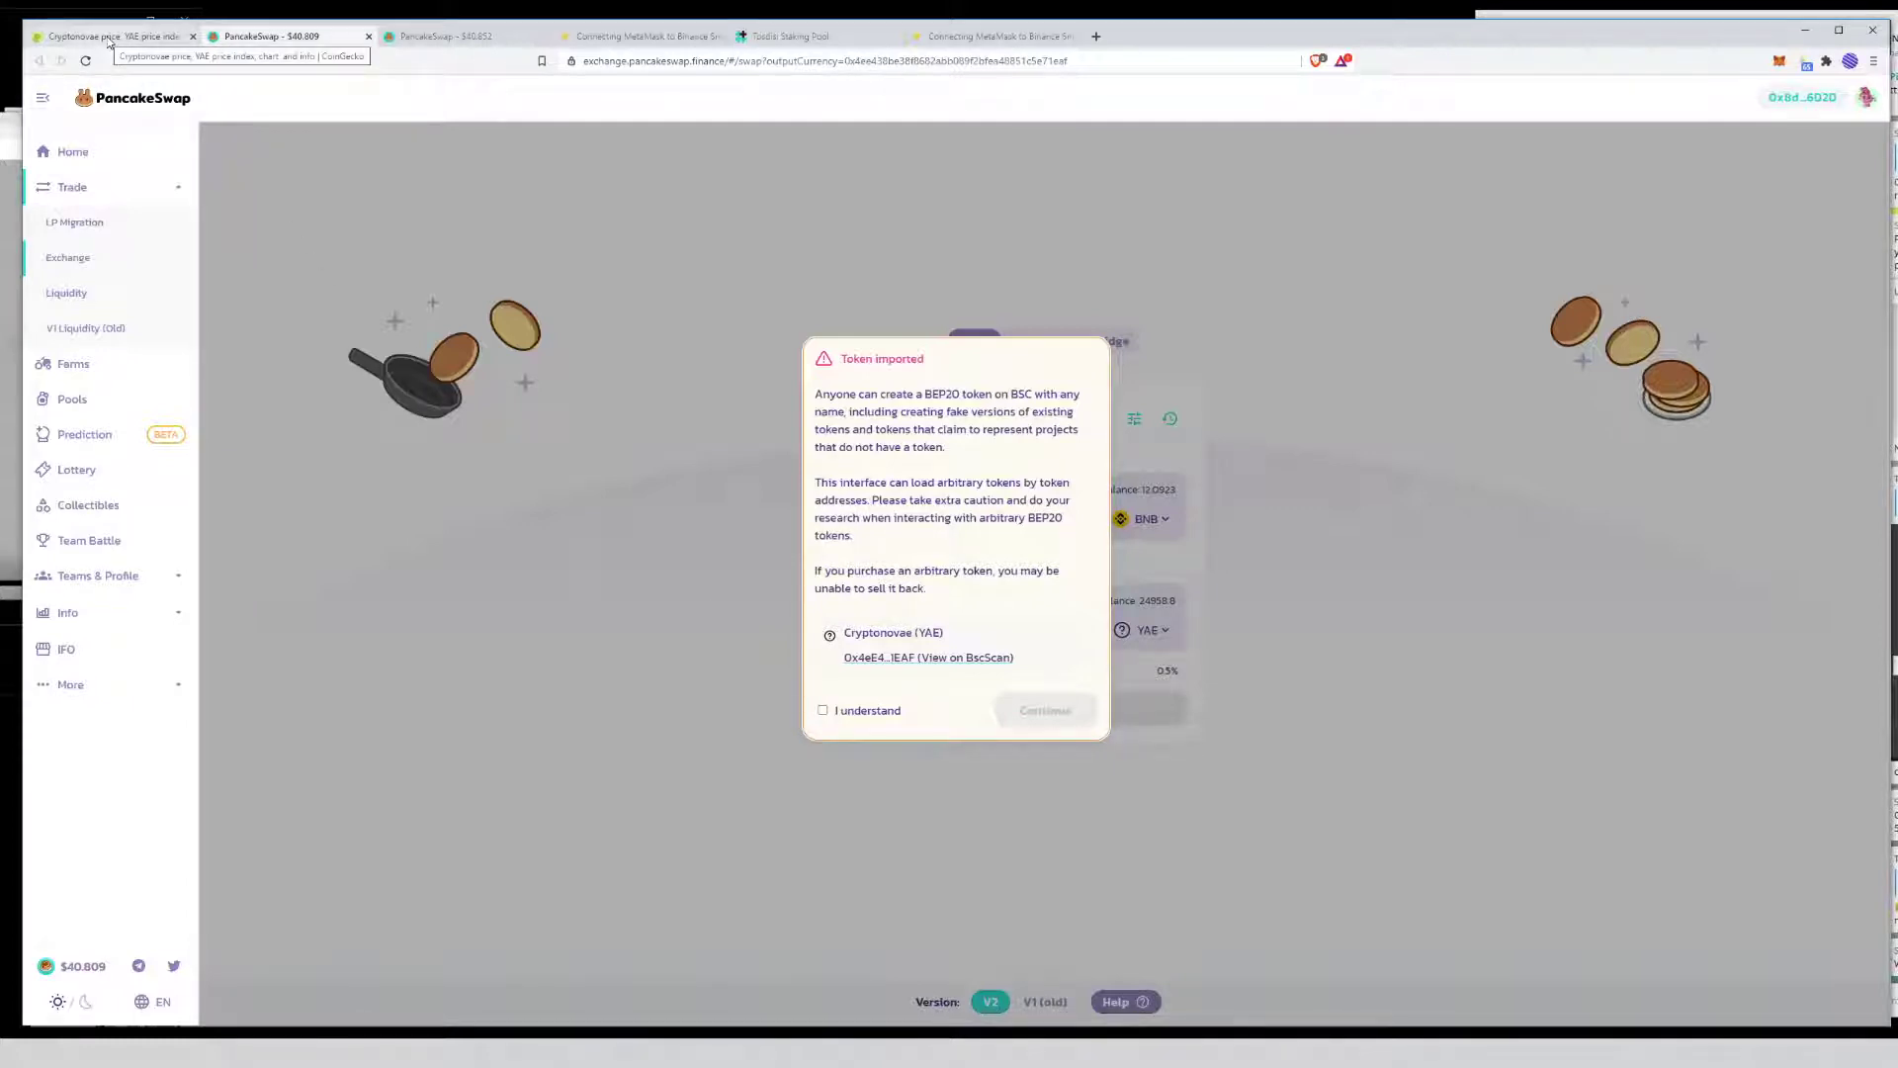
pyautogui.click(822, 710)
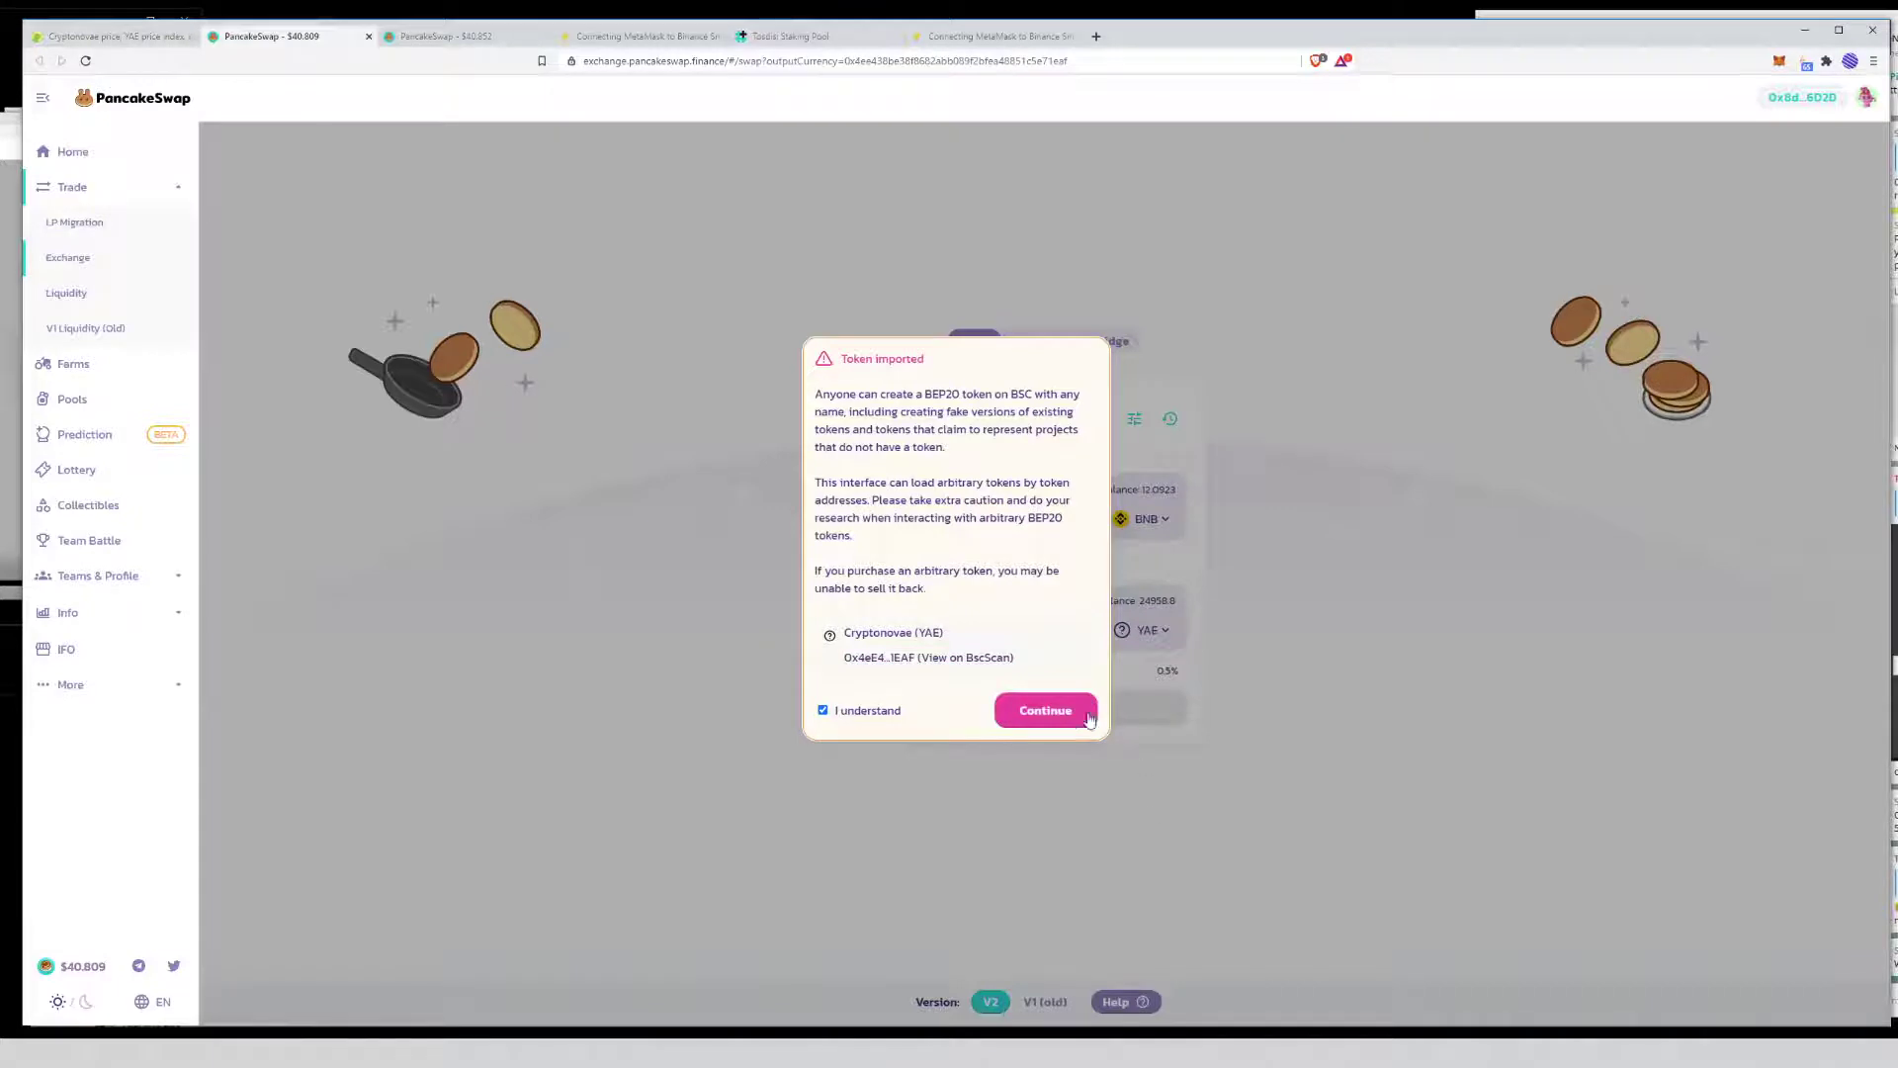
pyautogui.click(1045, 710)
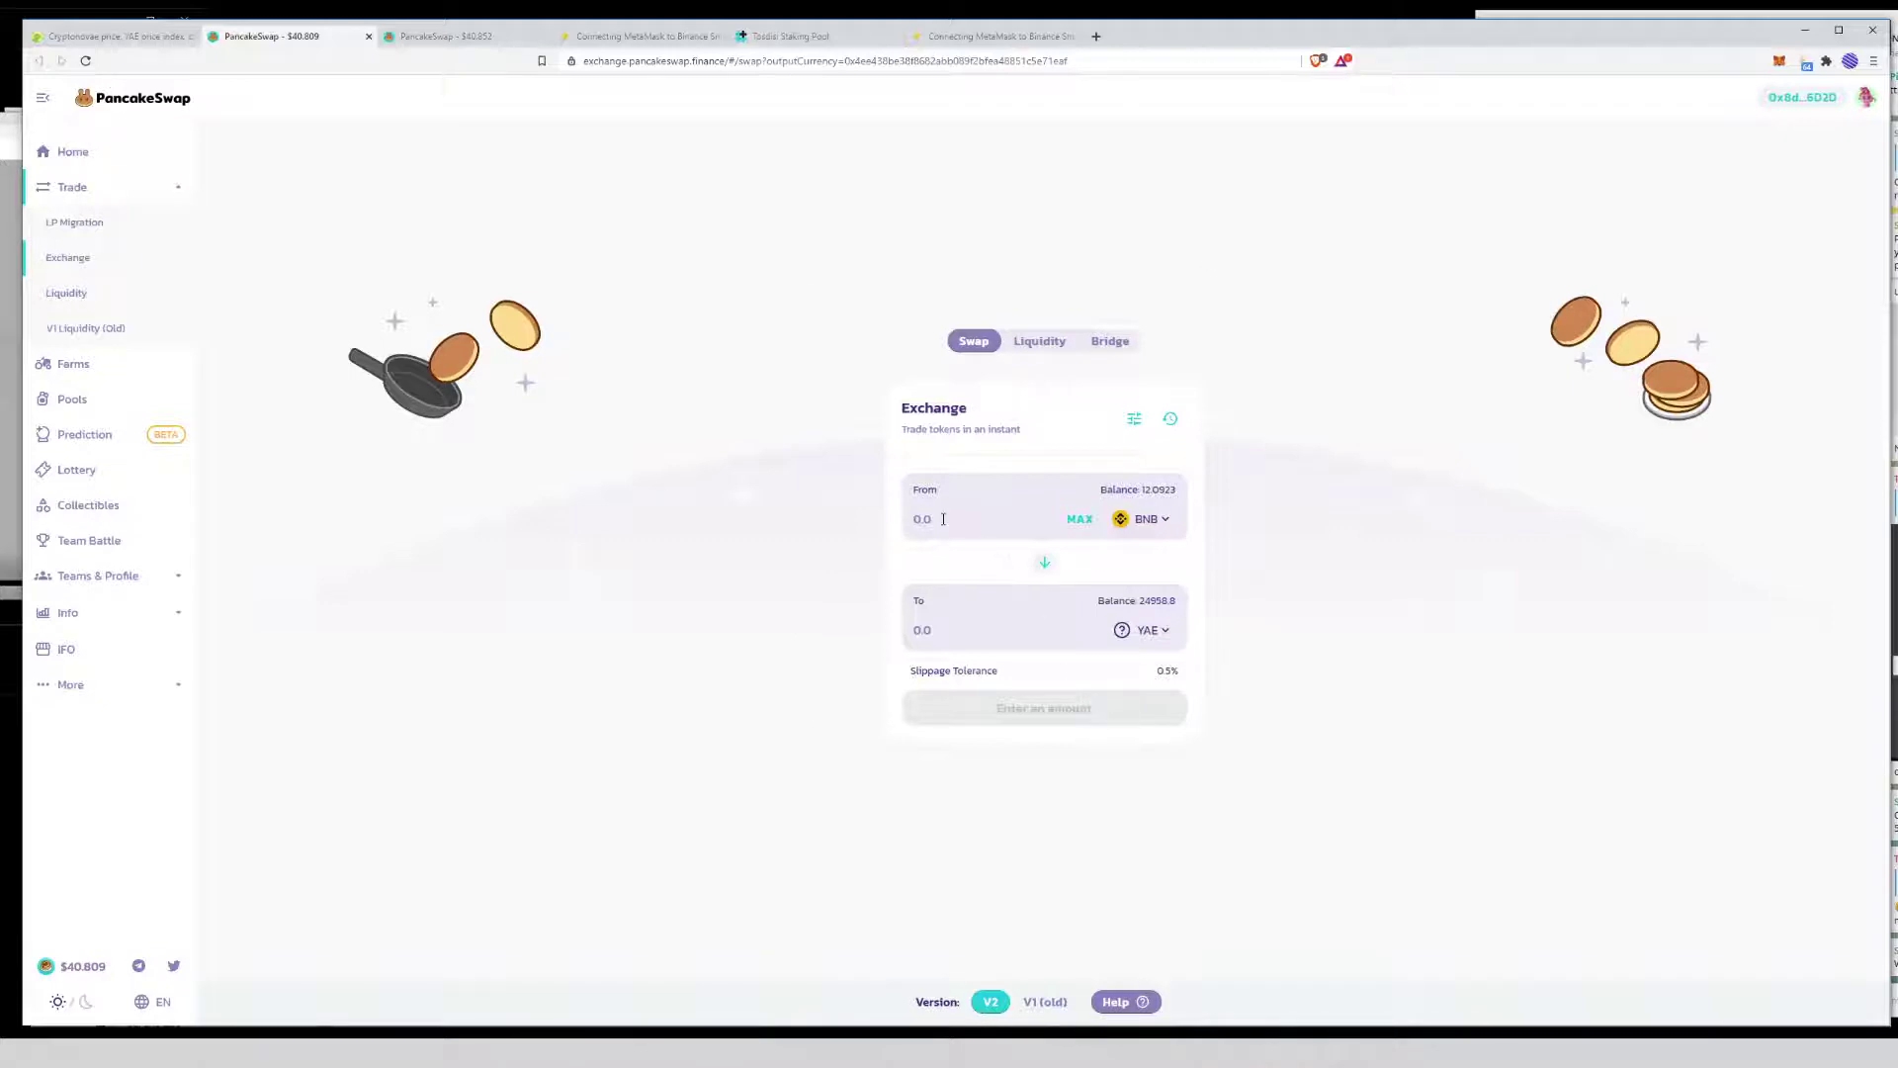
# Swap 0.5 BNB for YAE and approve the transaction in the MetaMask wallet
pyautogui.write('.5')
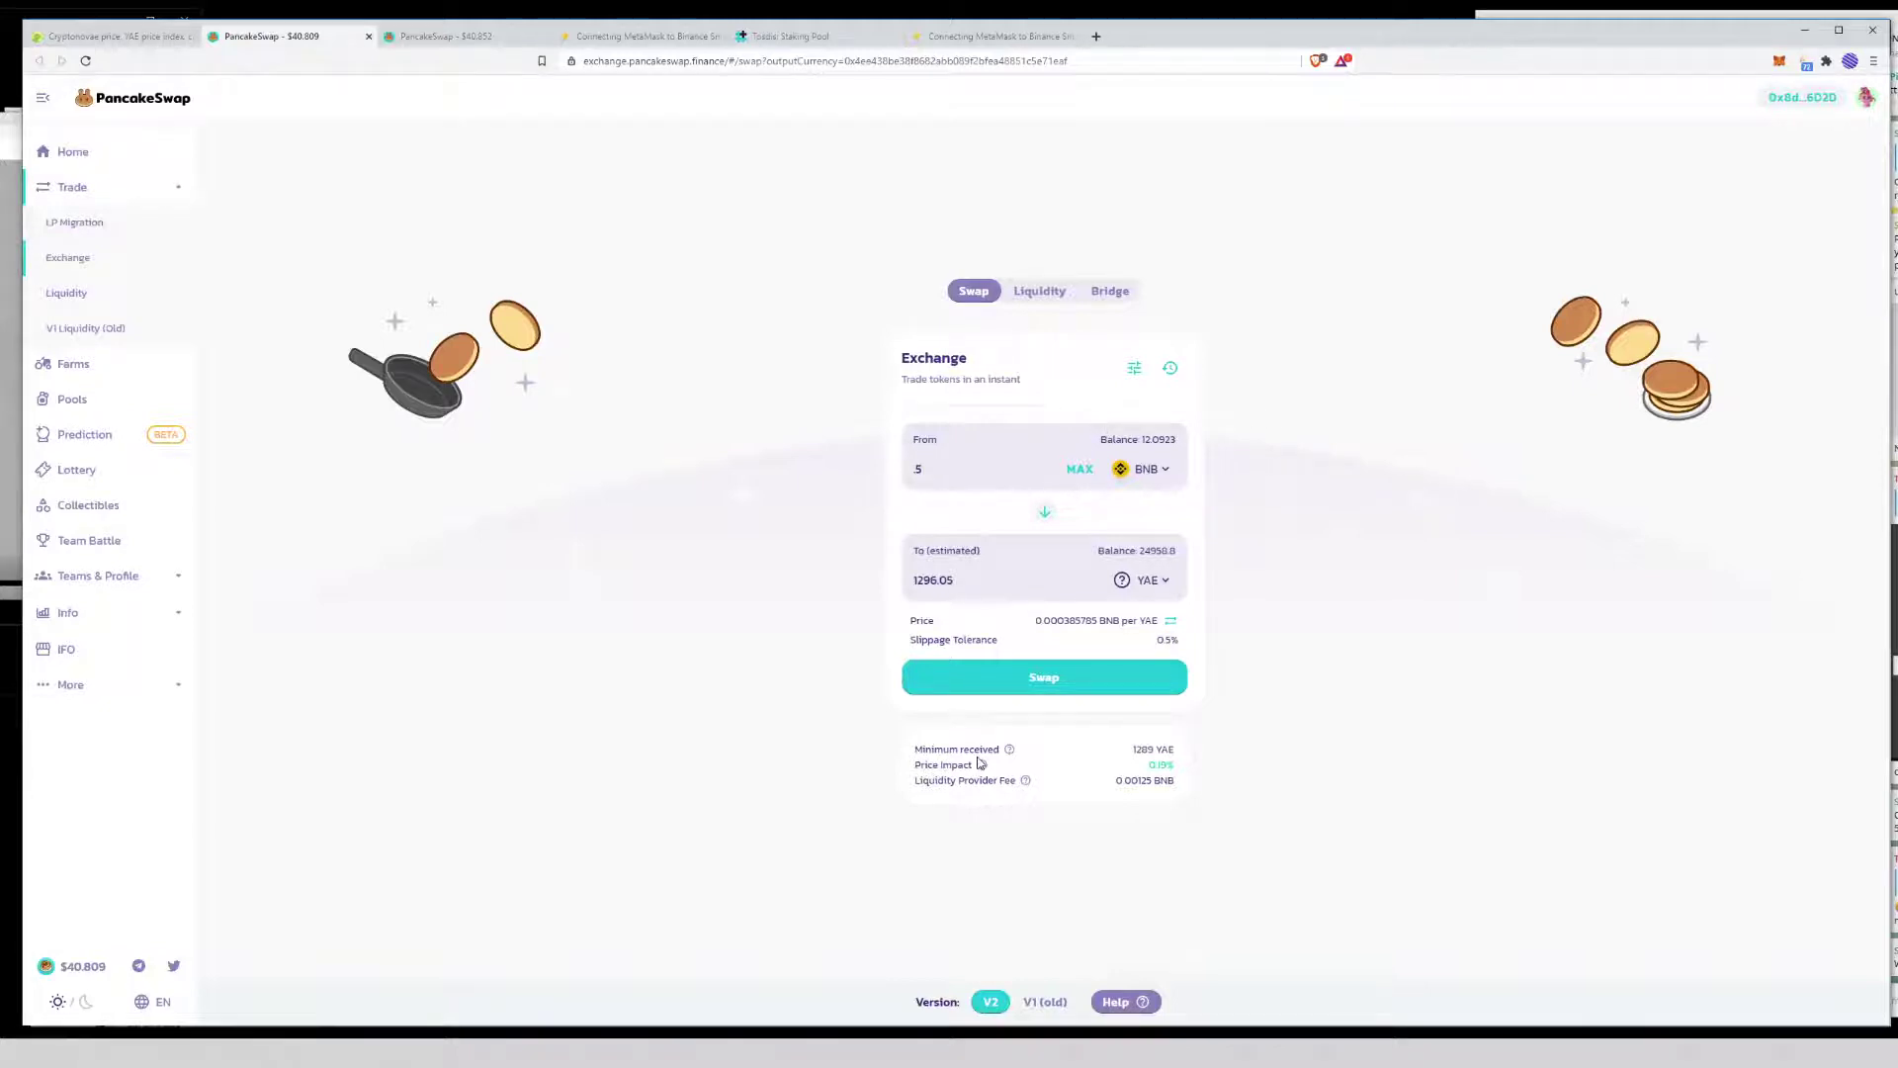
pyautogui.click(1053, 678)
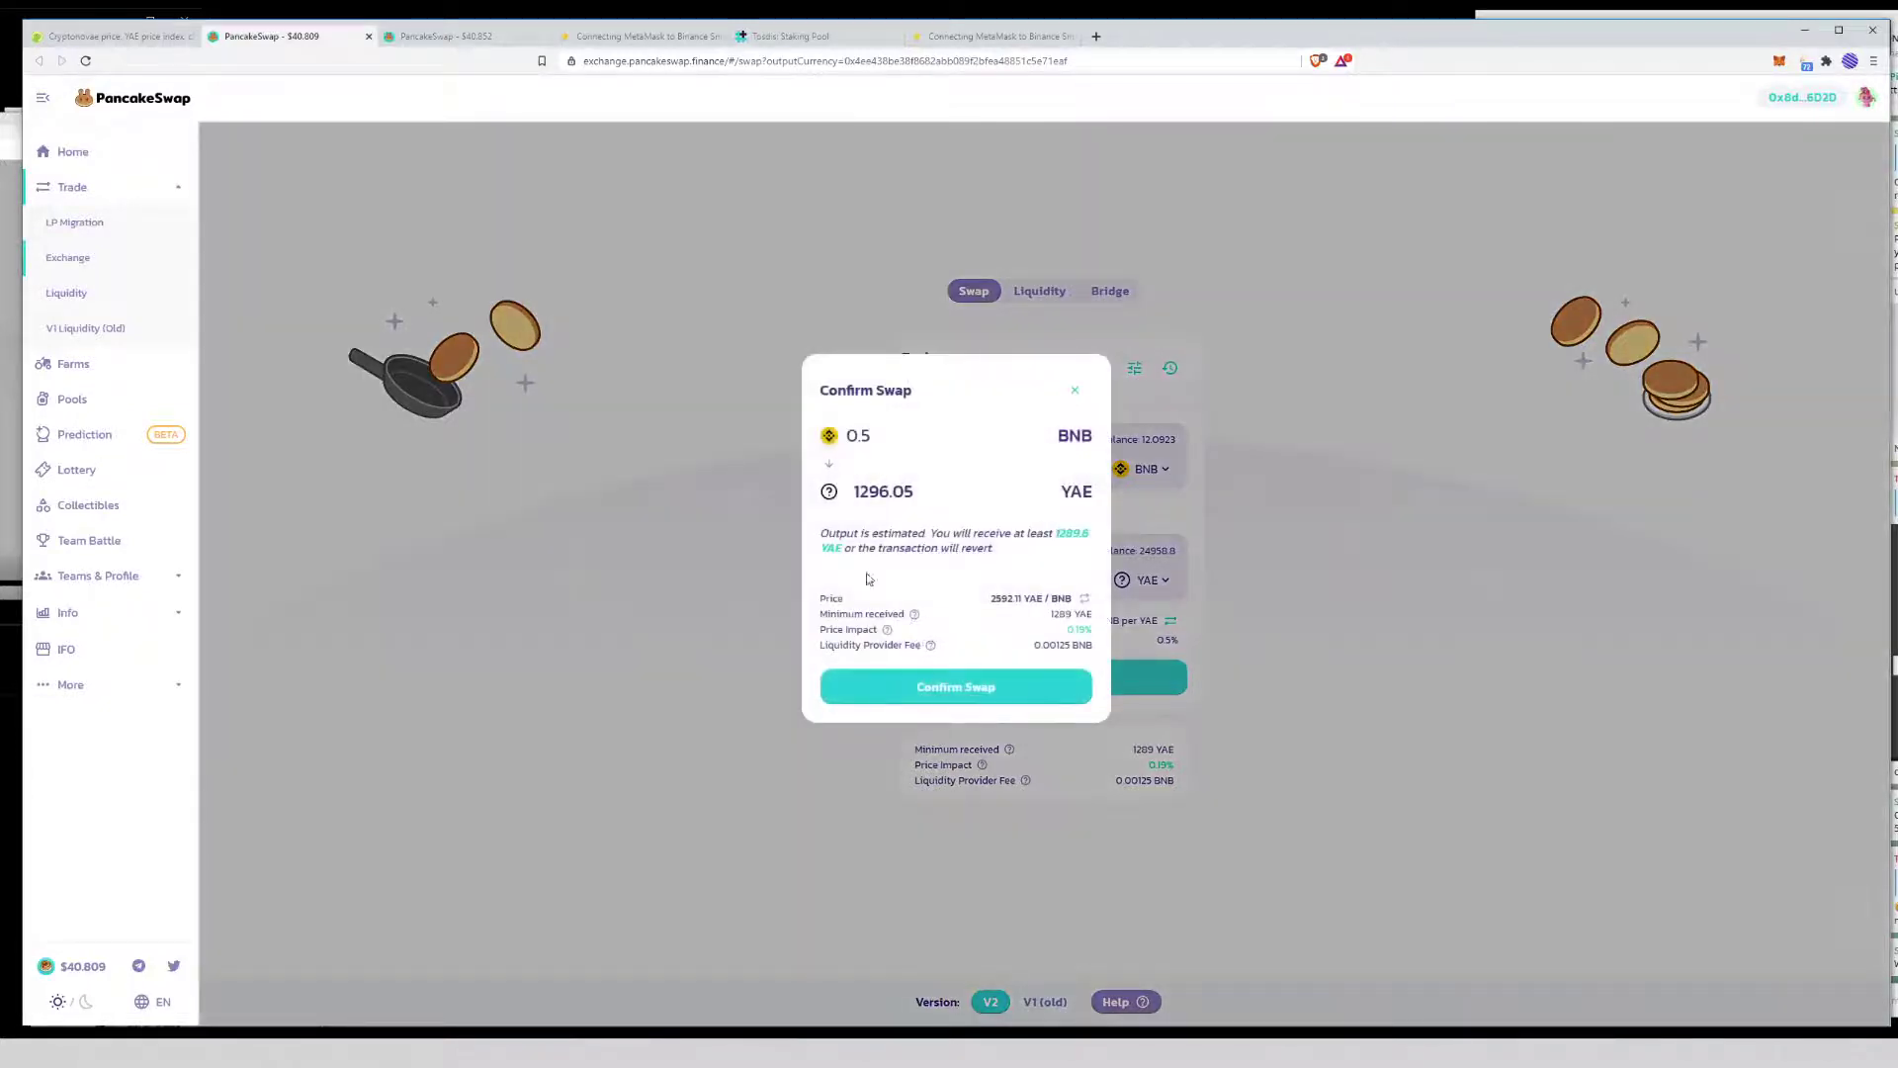
pyautogui.click(931, 685)
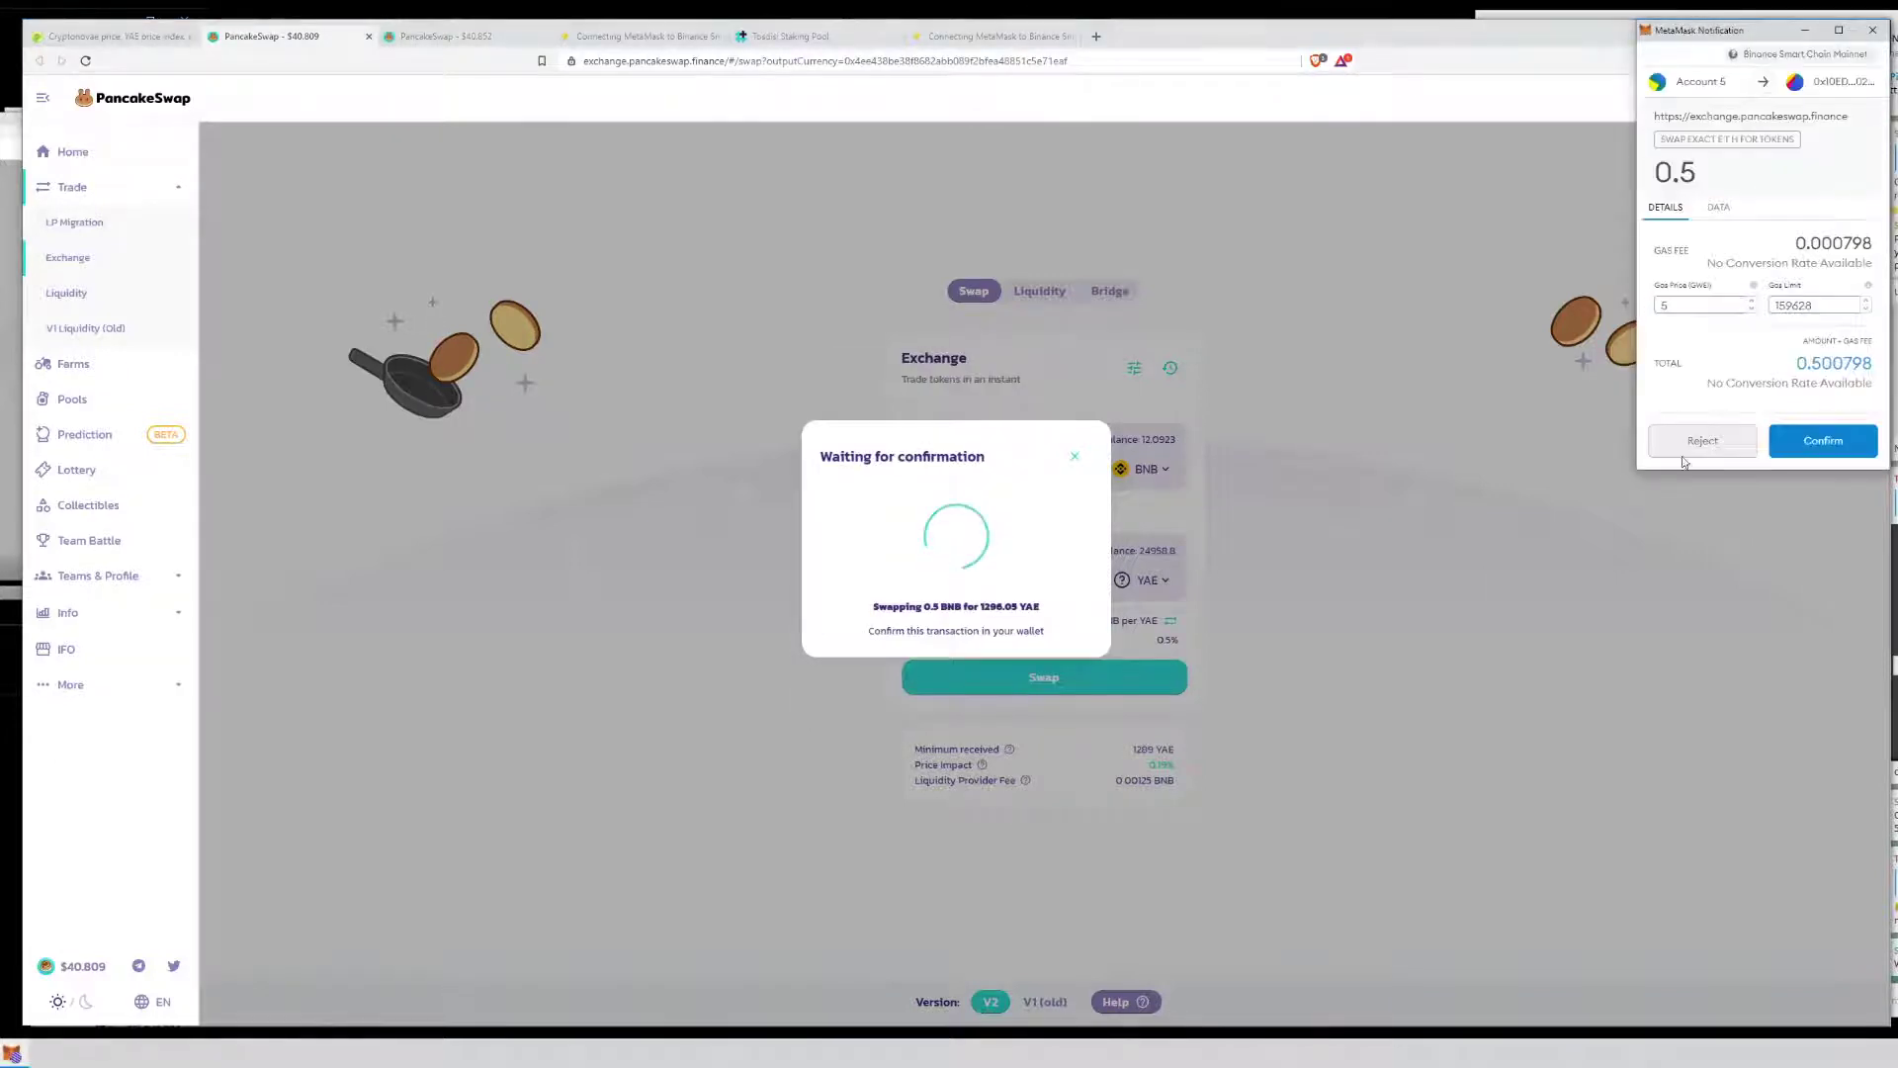
pyautogui.click(1823, 441)
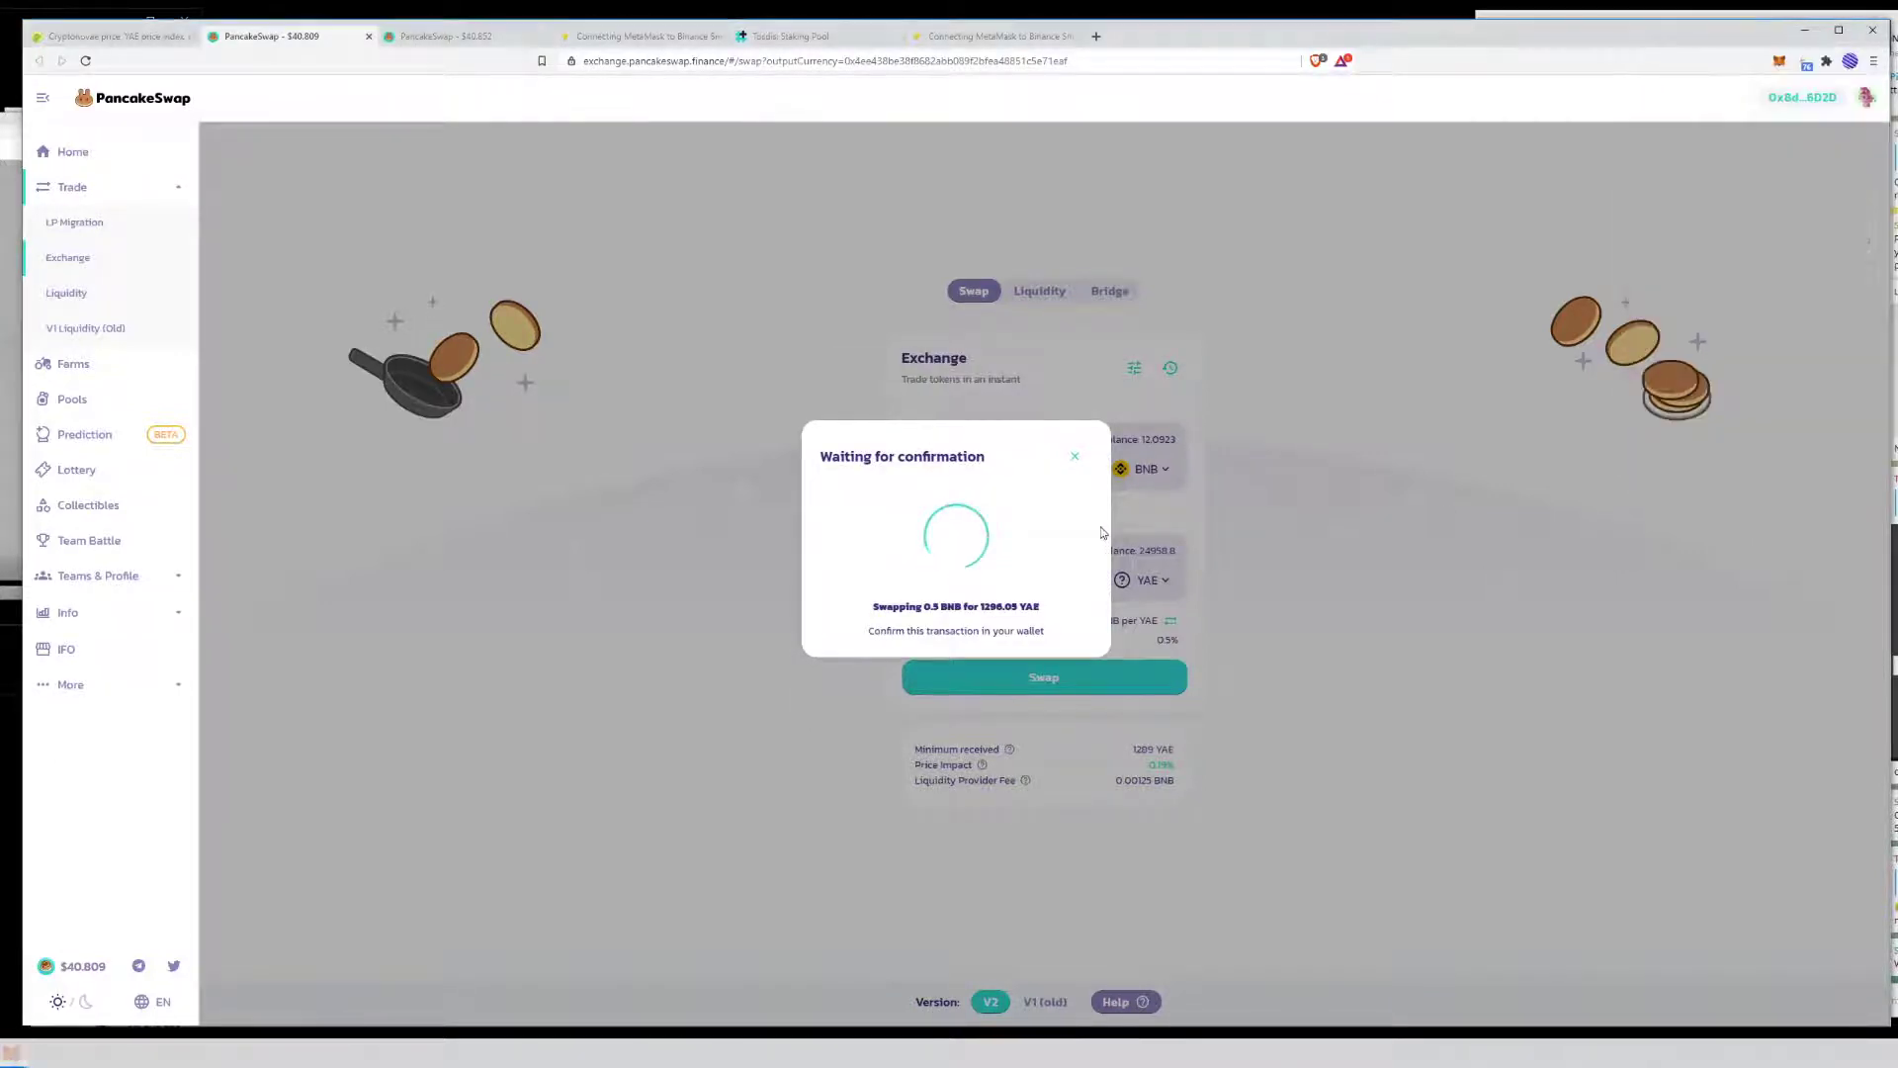
pyautogui.click(1073, 437)
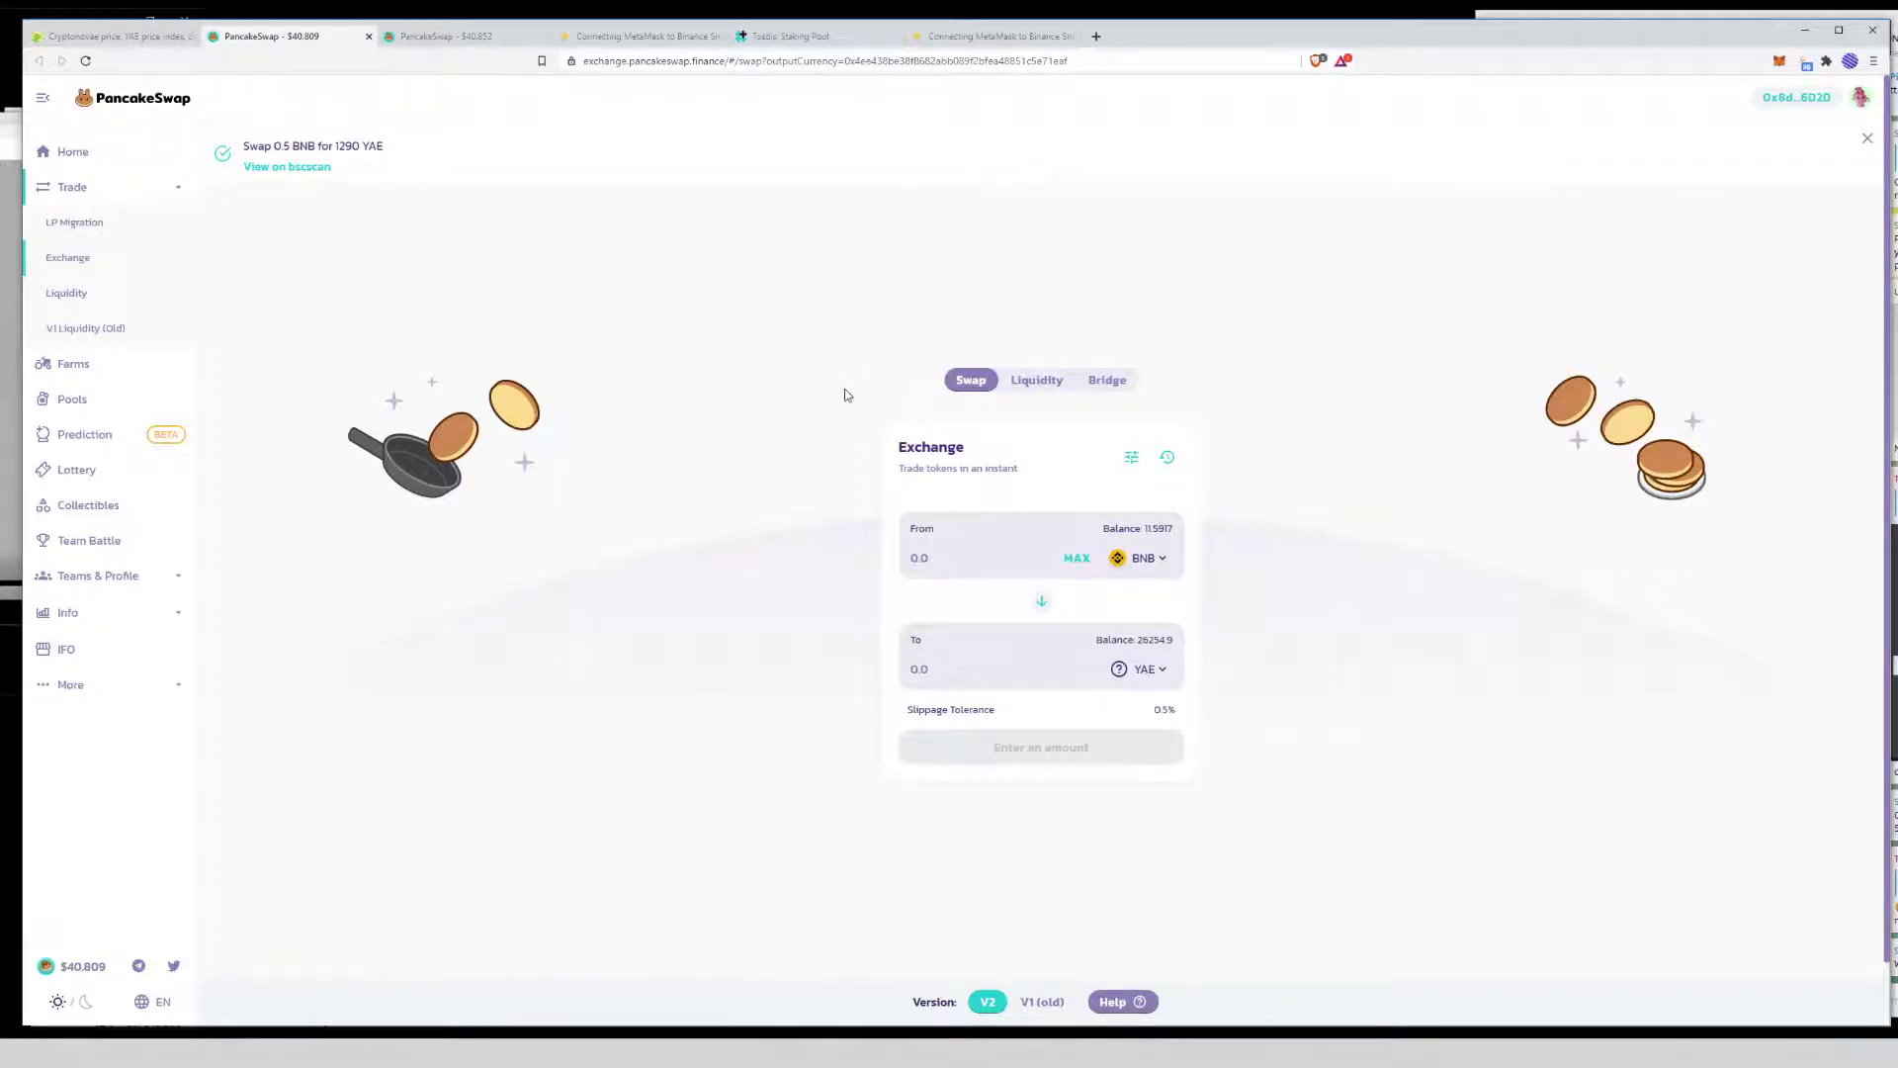
# Open PancakeSwap's form for adding liquidity
pyautogui.click(1038, 380)
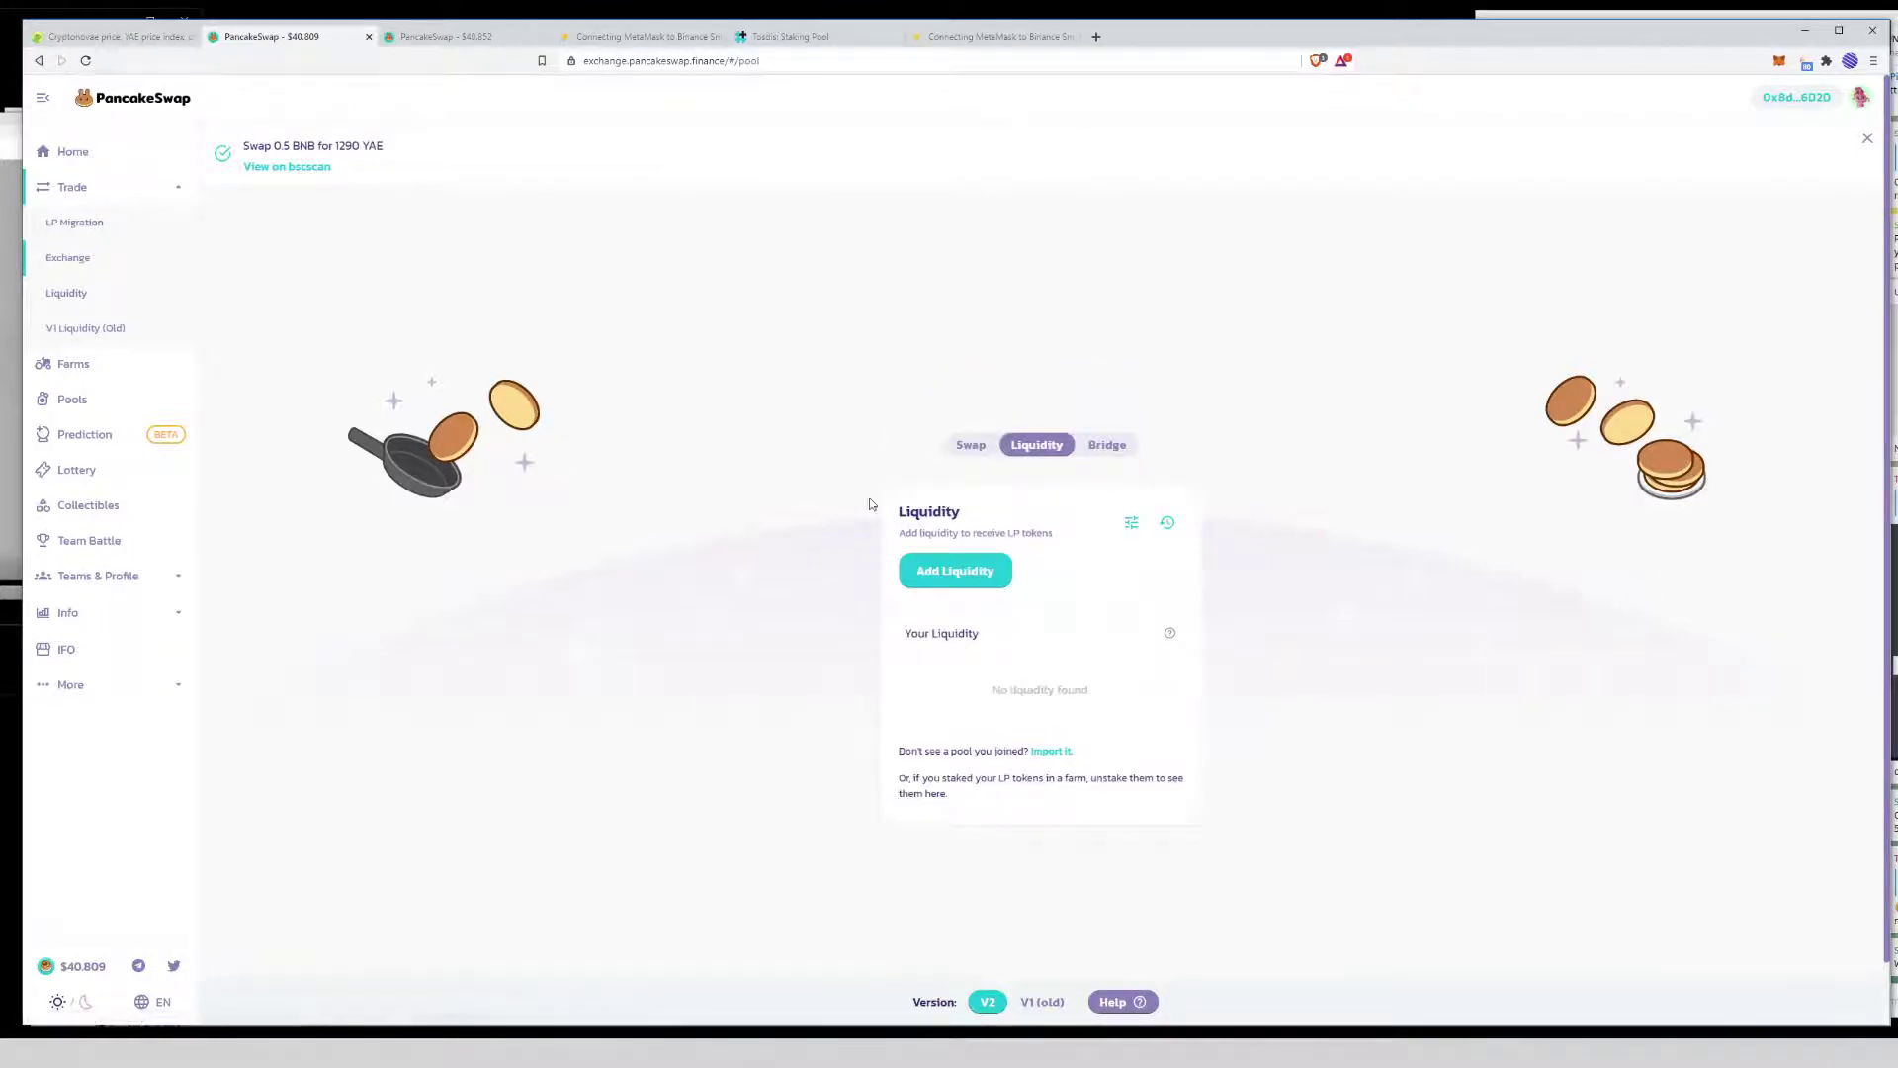
pyautogui.scroll(-1, 874, 489)
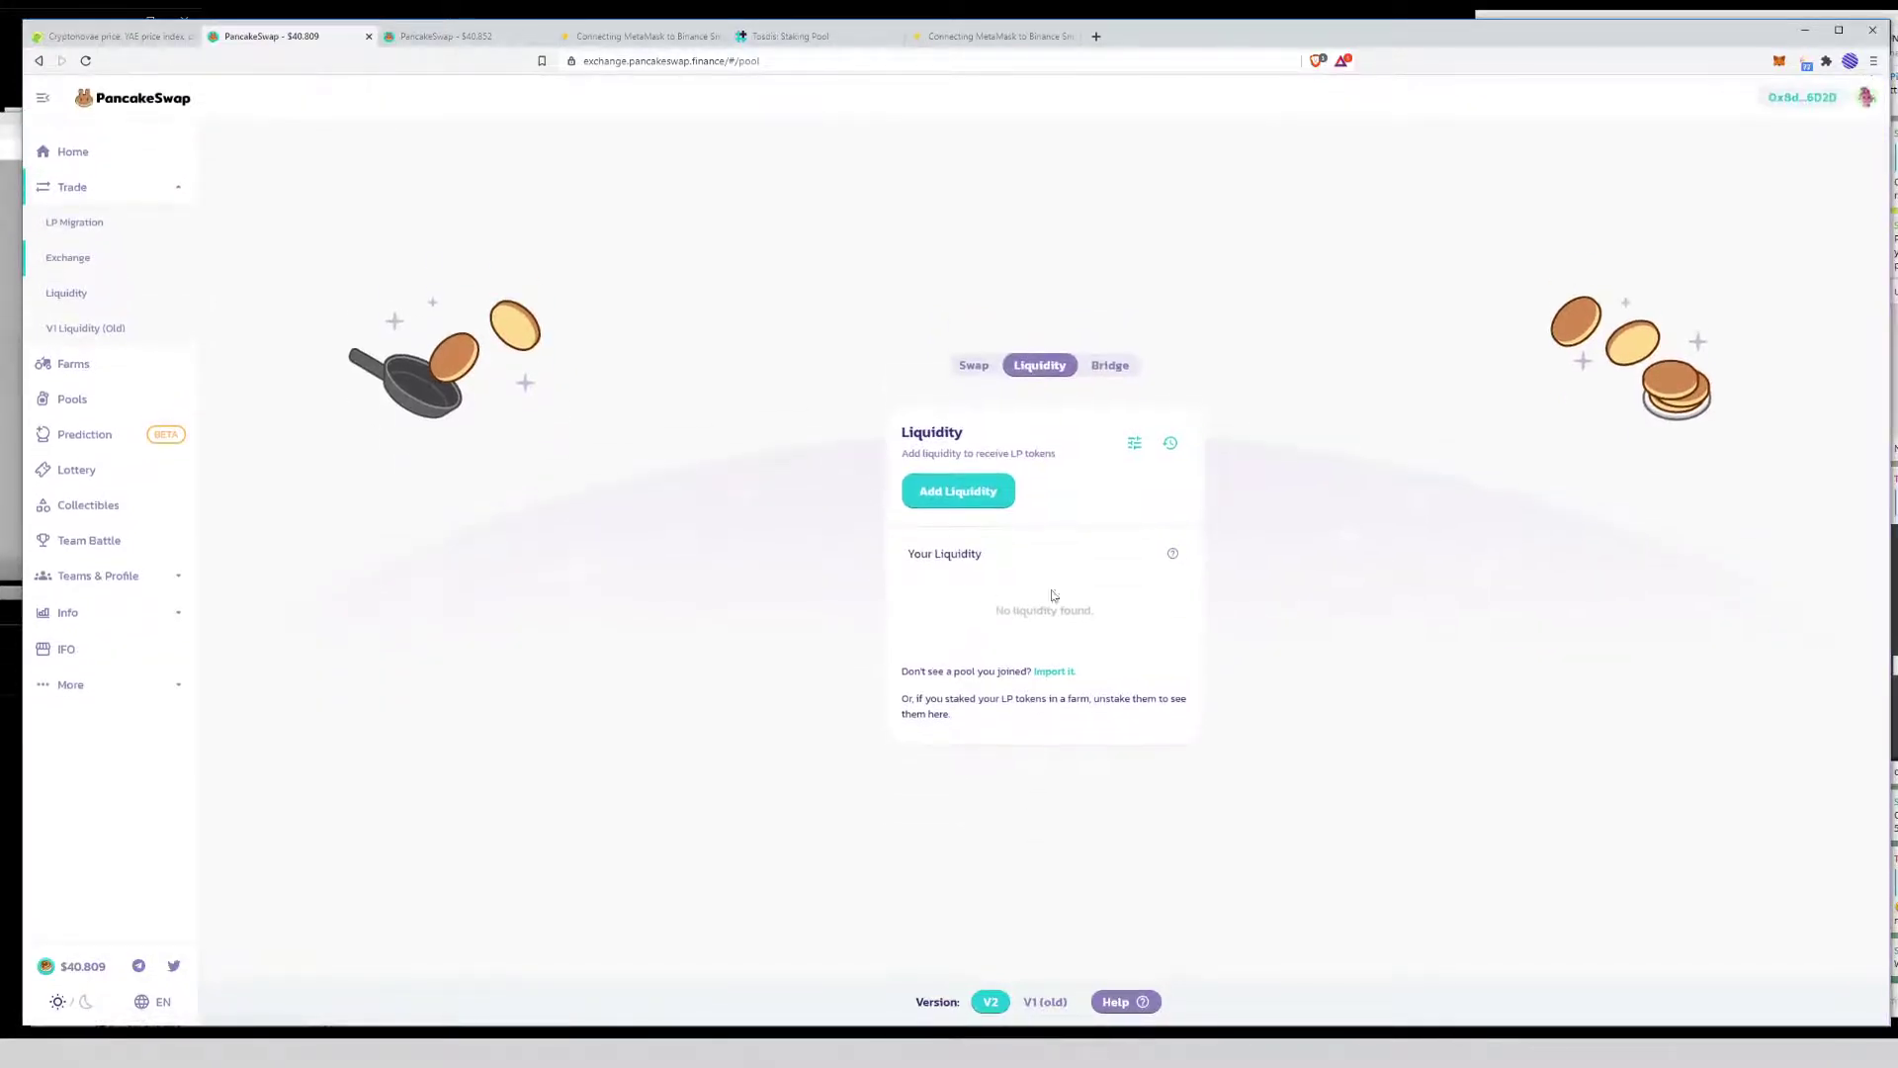
pyautogui.click(964, 494)
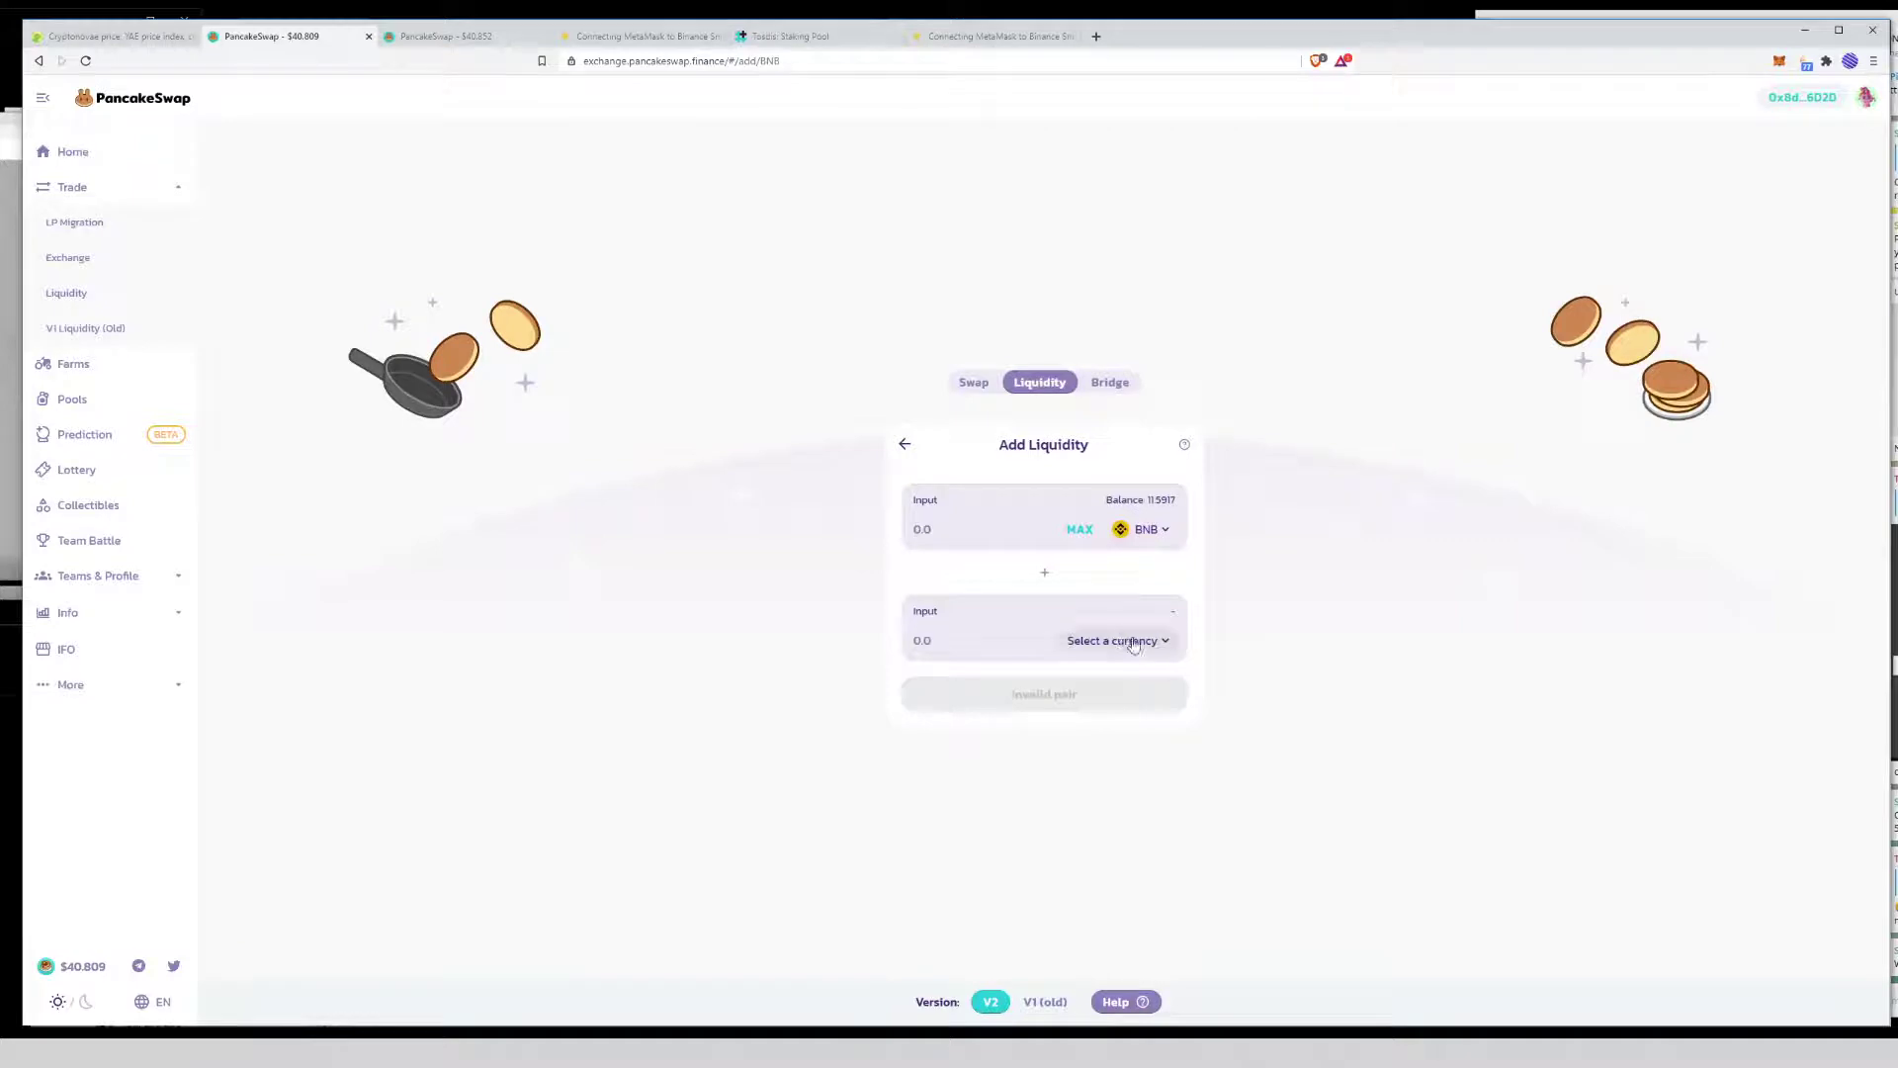
# Choose YAE as the second token of the liquidity pair, using the contract address copied from Cryptonovae's CoinGecko page
pyautogui.click(117, 35)
pyautogui.scroll(10, 441, 503)
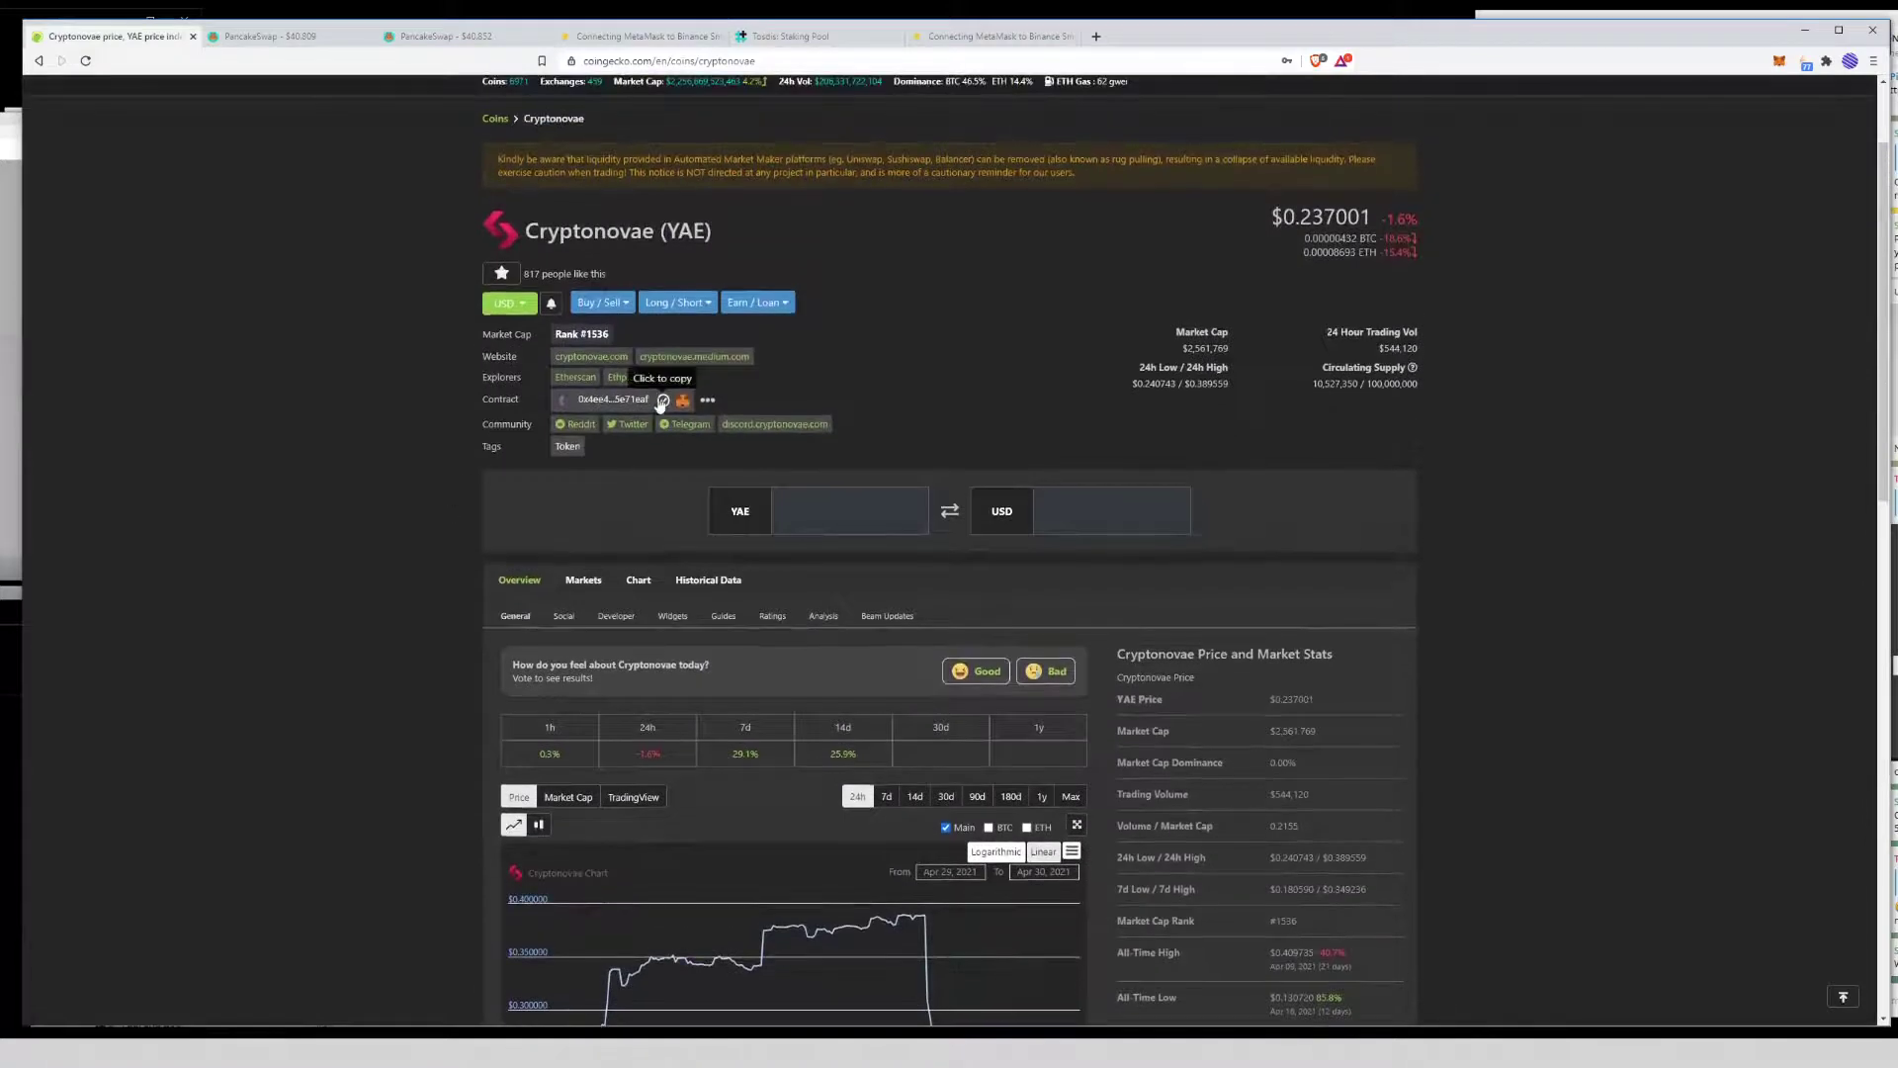
pyautogui.click(662, 400)
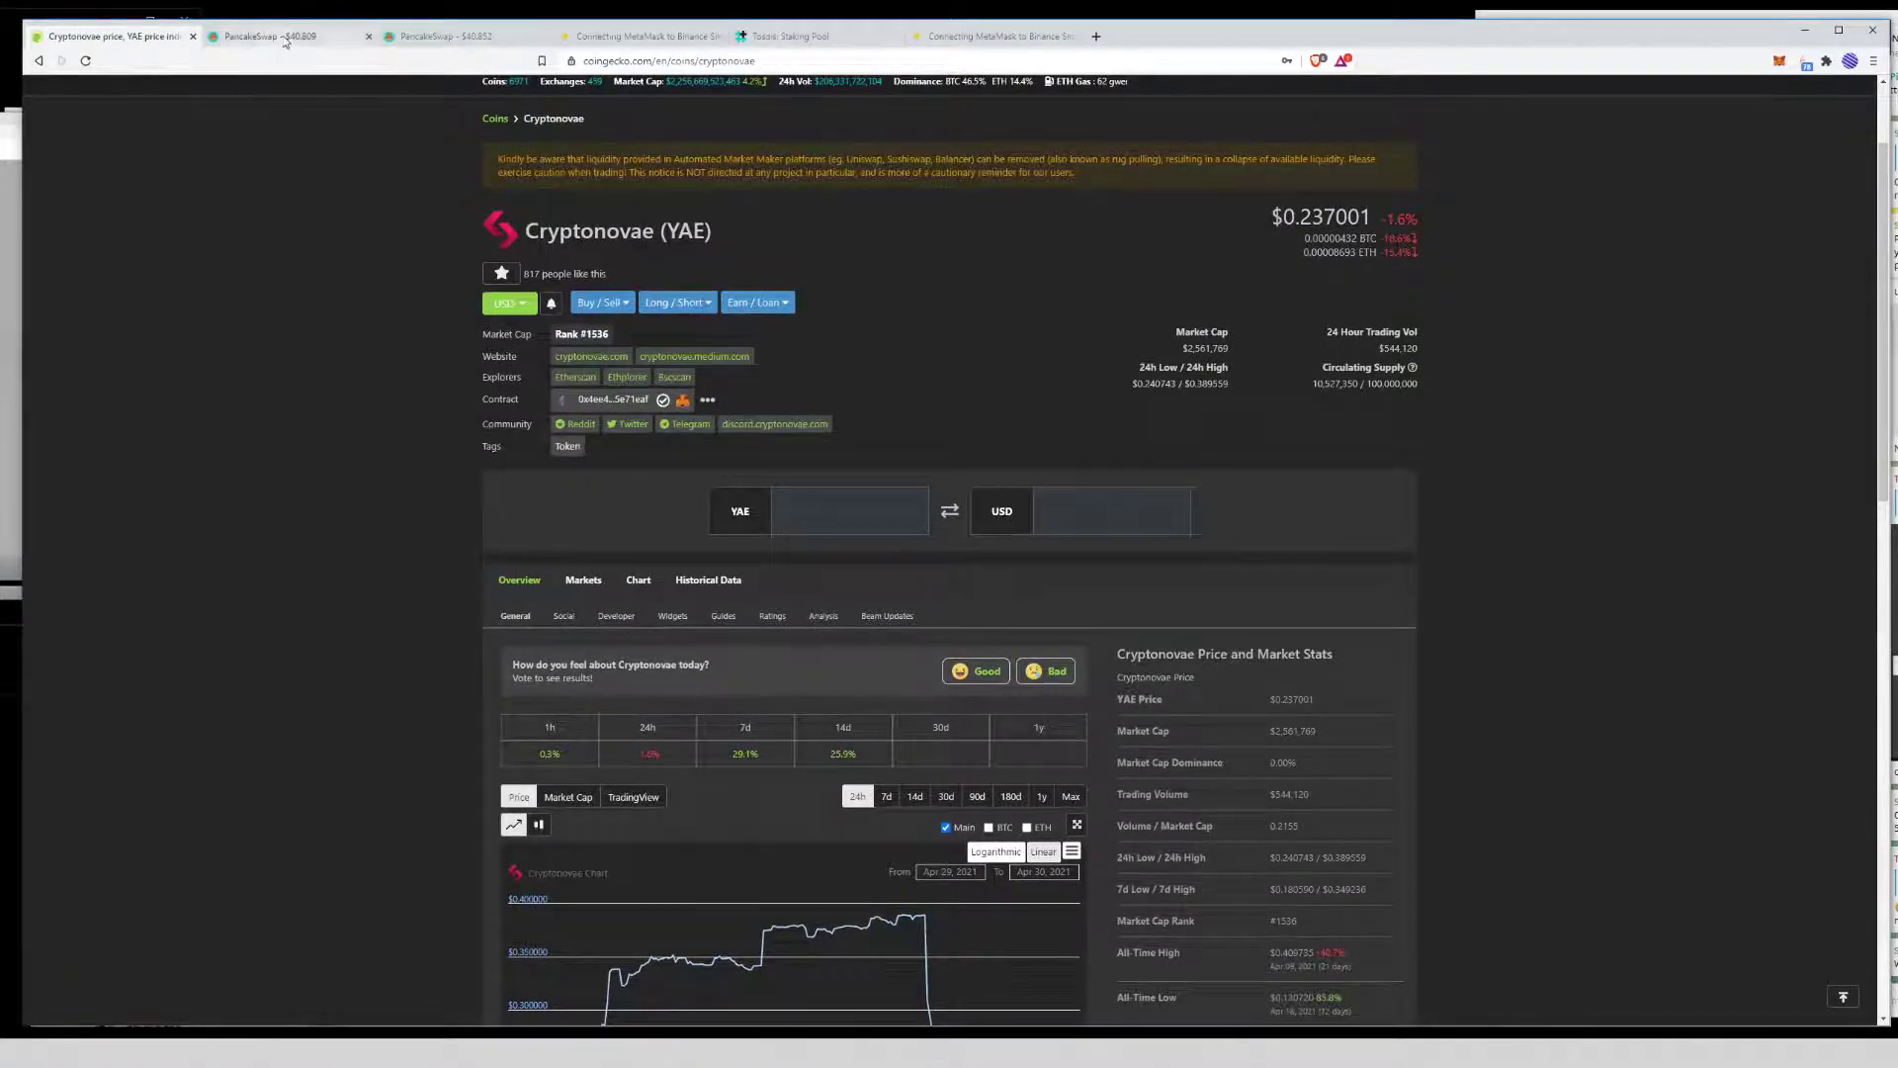
pyautogui.click(284, 38)
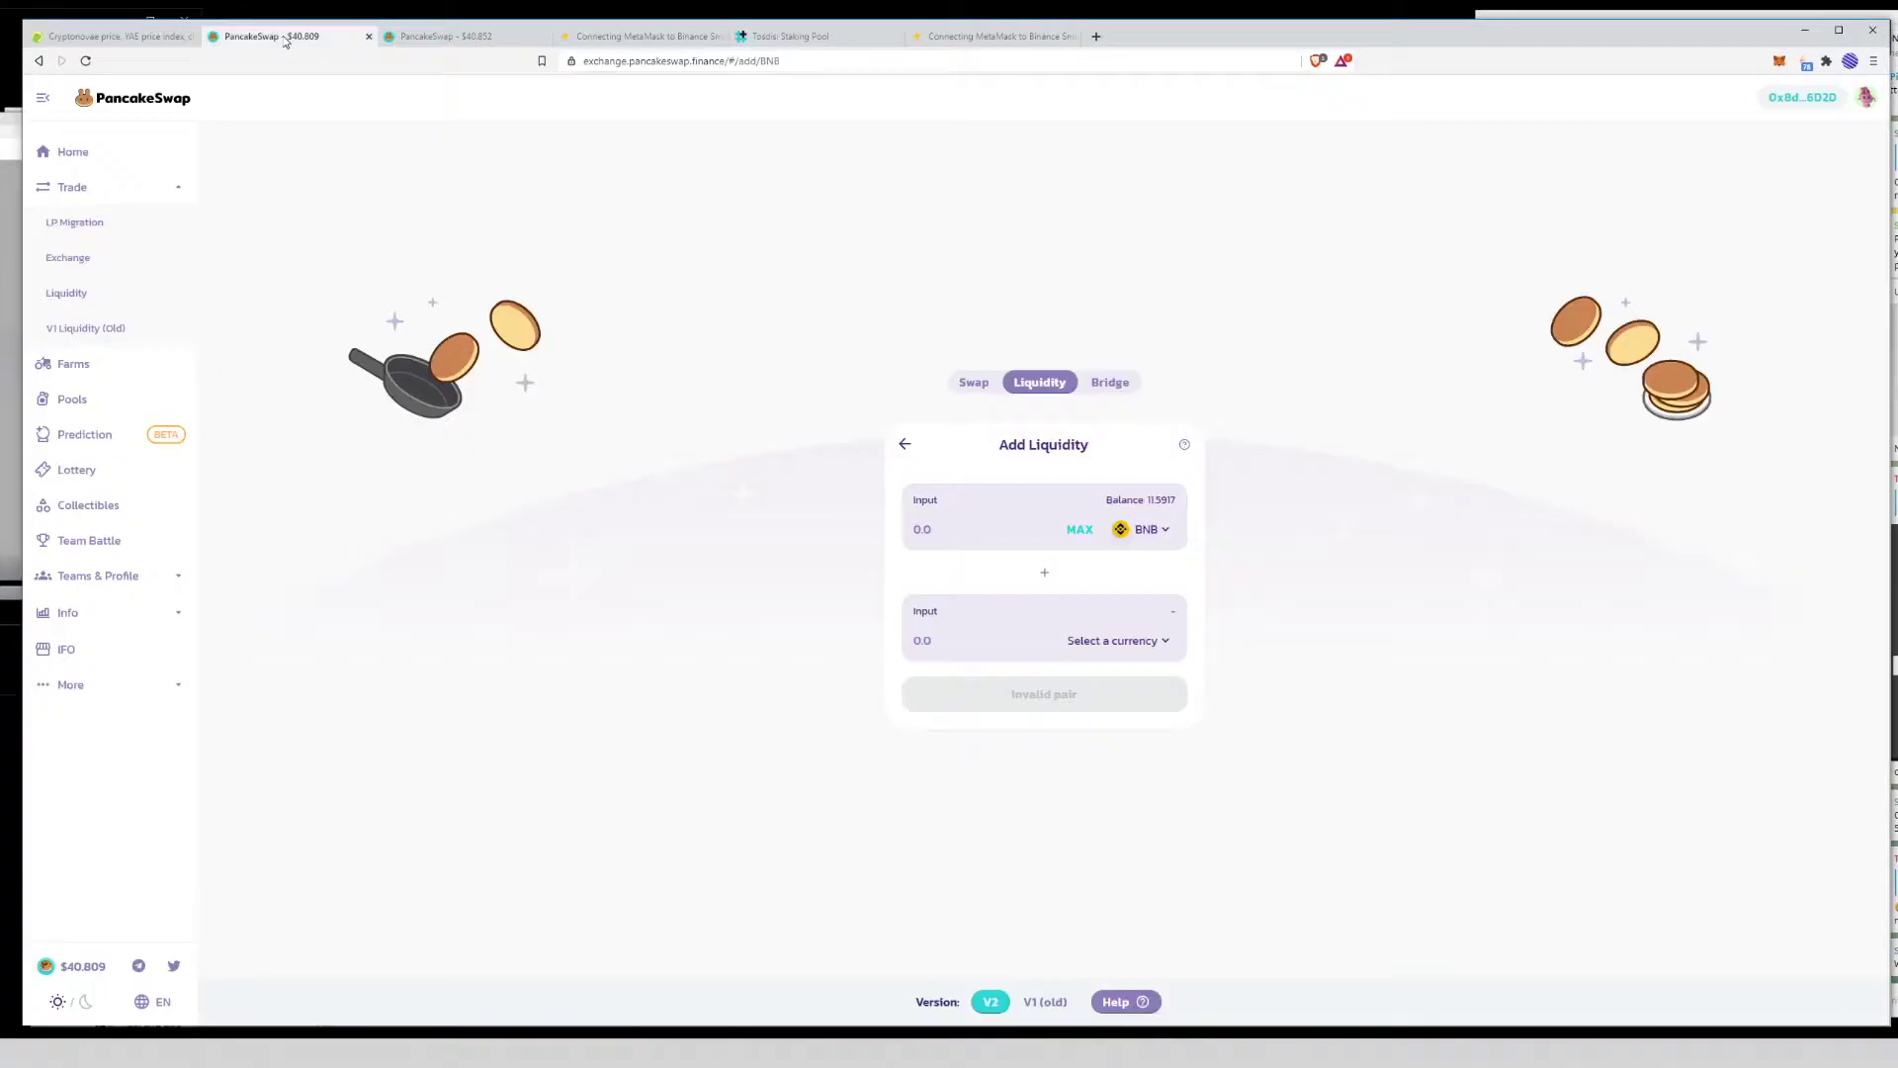
pyautogui.click(1127, 644)
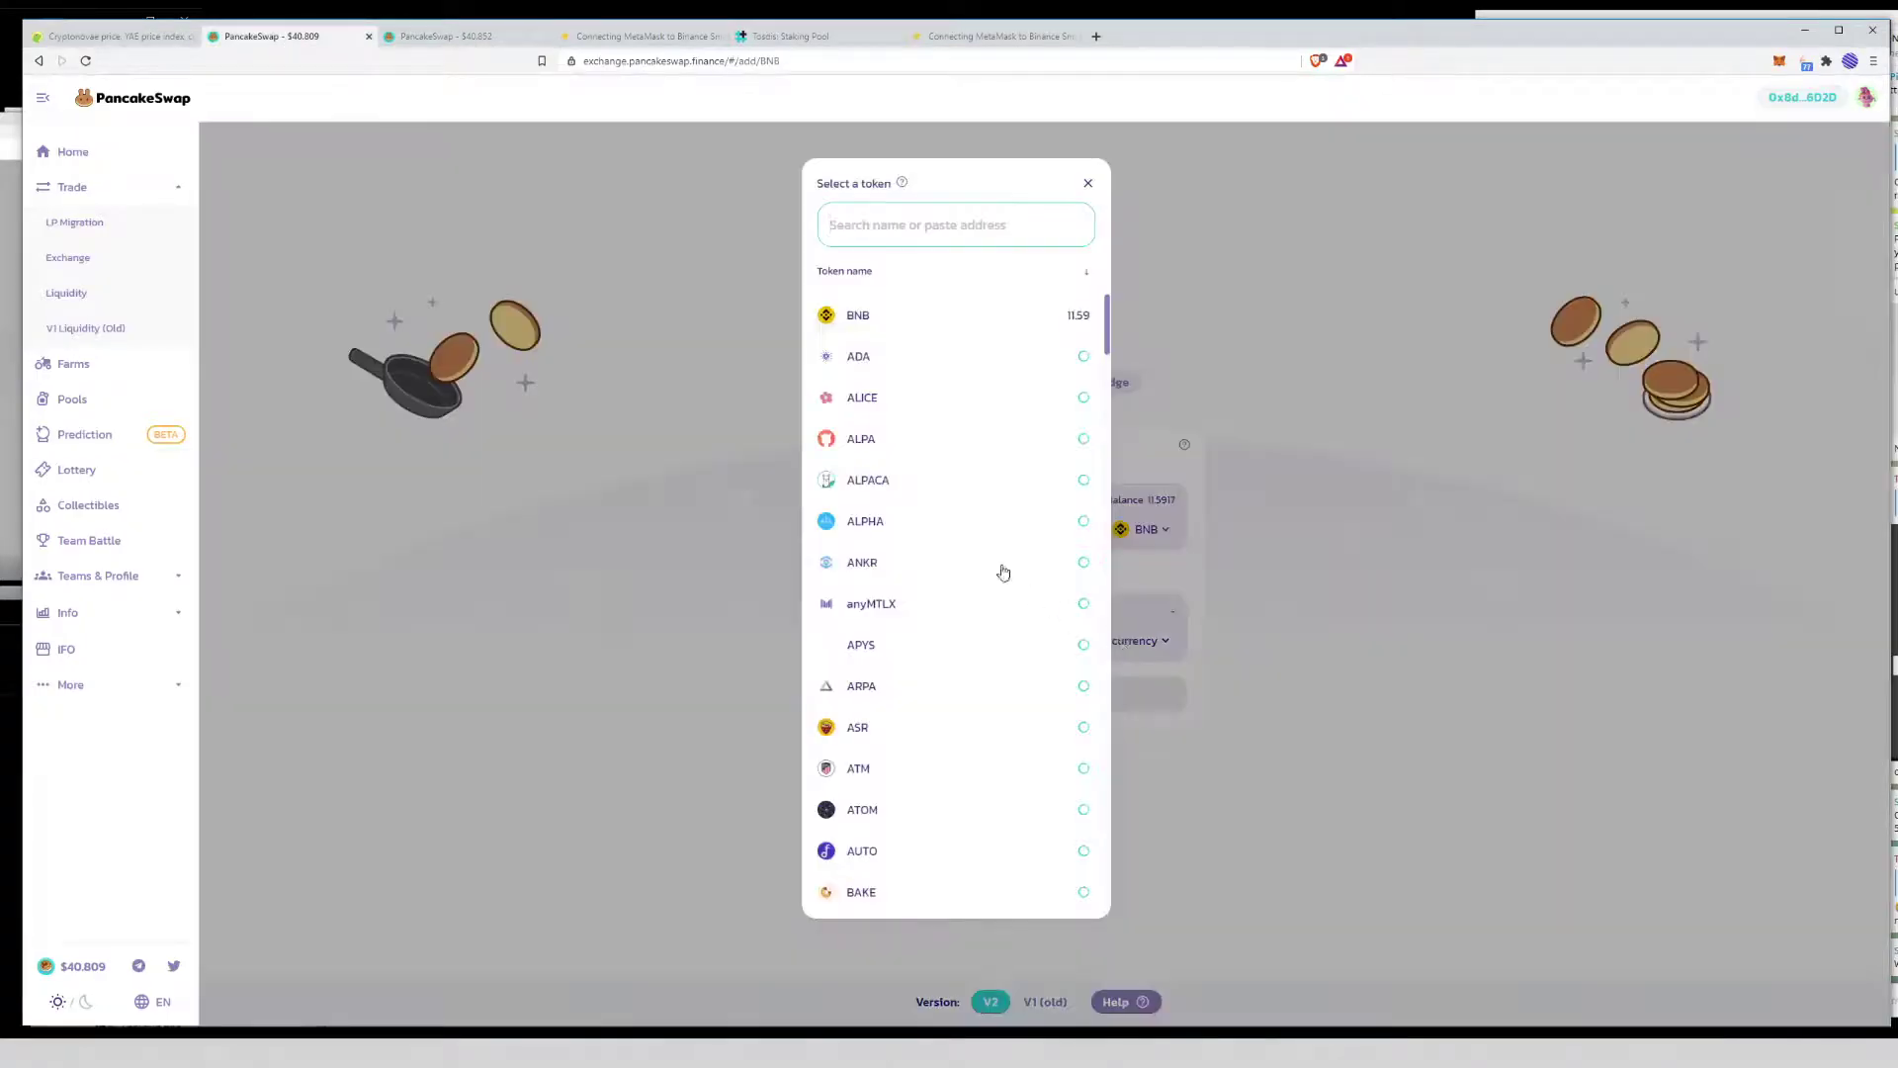
pyautogui.hotkey('ctrl', 'v')
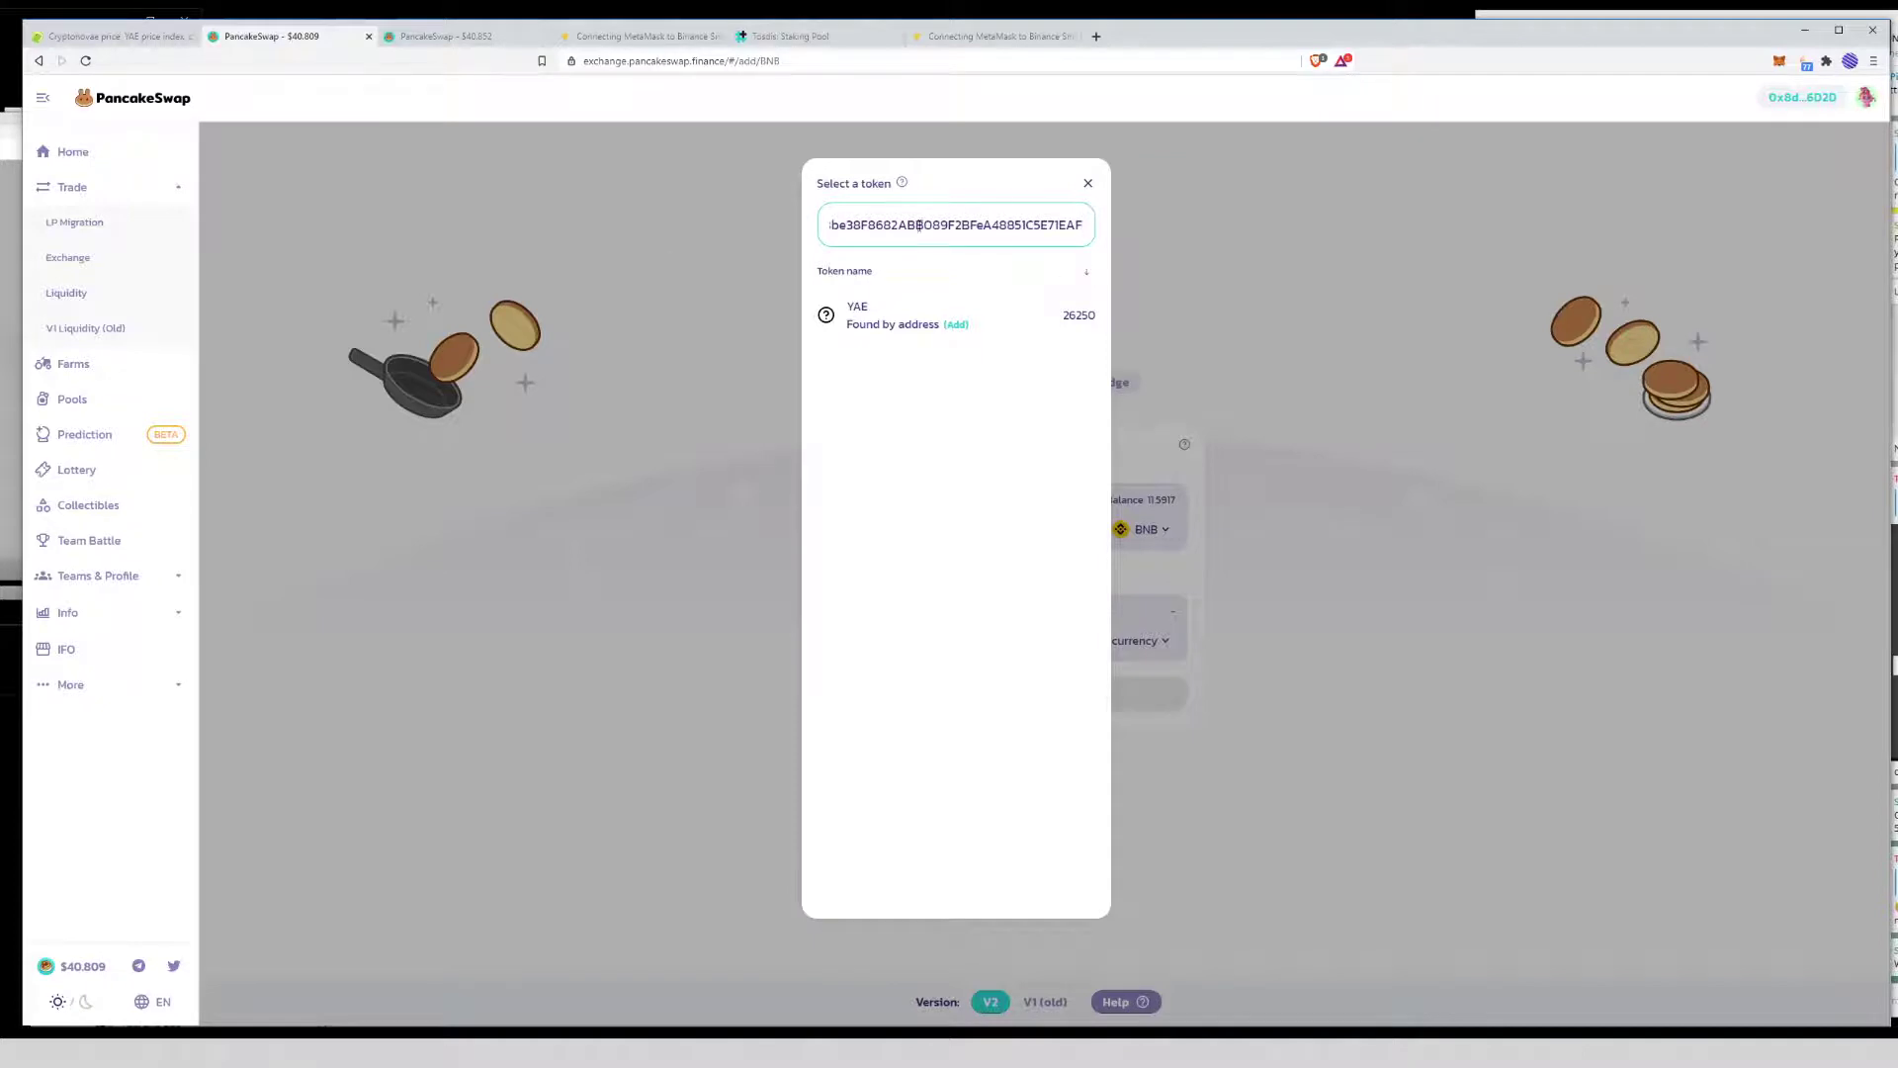
pyautogui.click(881, 323)
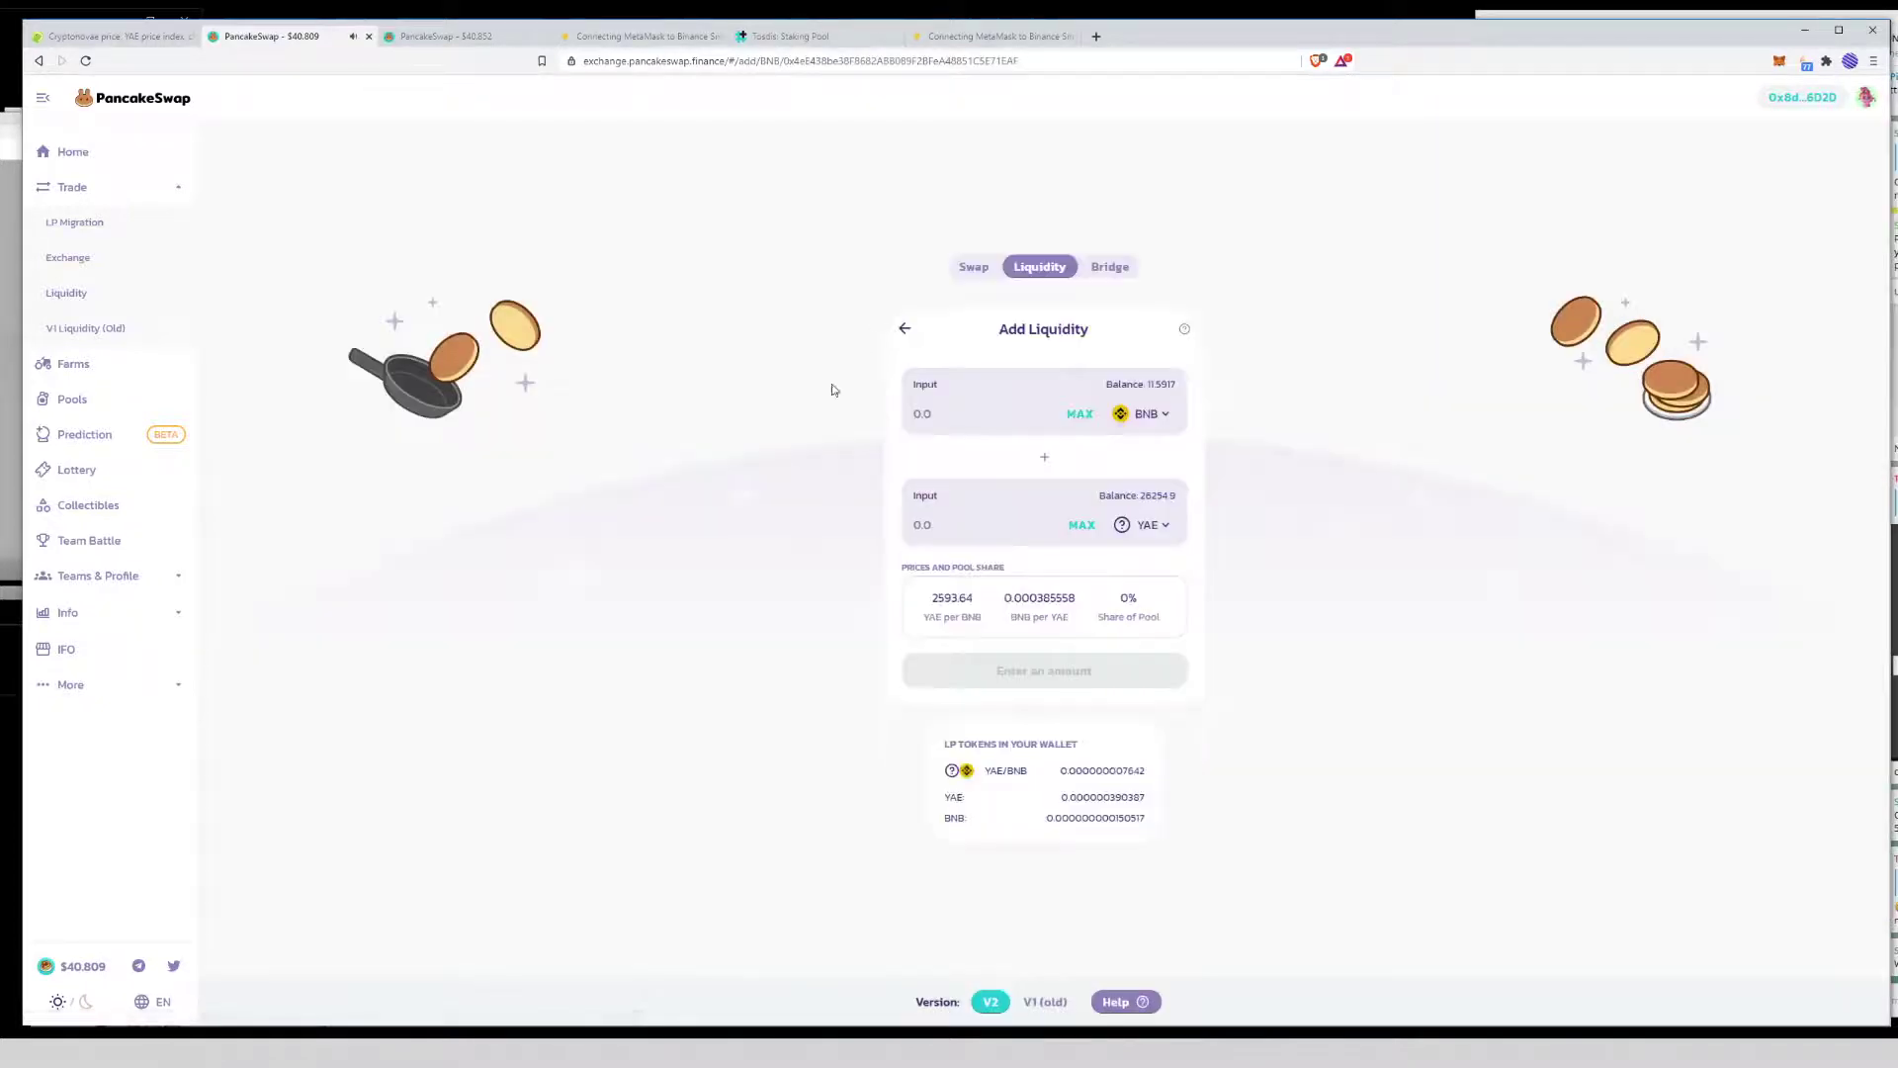
# Set the BNB amount for the liquidity deposit to 0.5
pyautogui.click(958, 414)
pyautogui.write('.5')
pyautogui.click(447, 37)
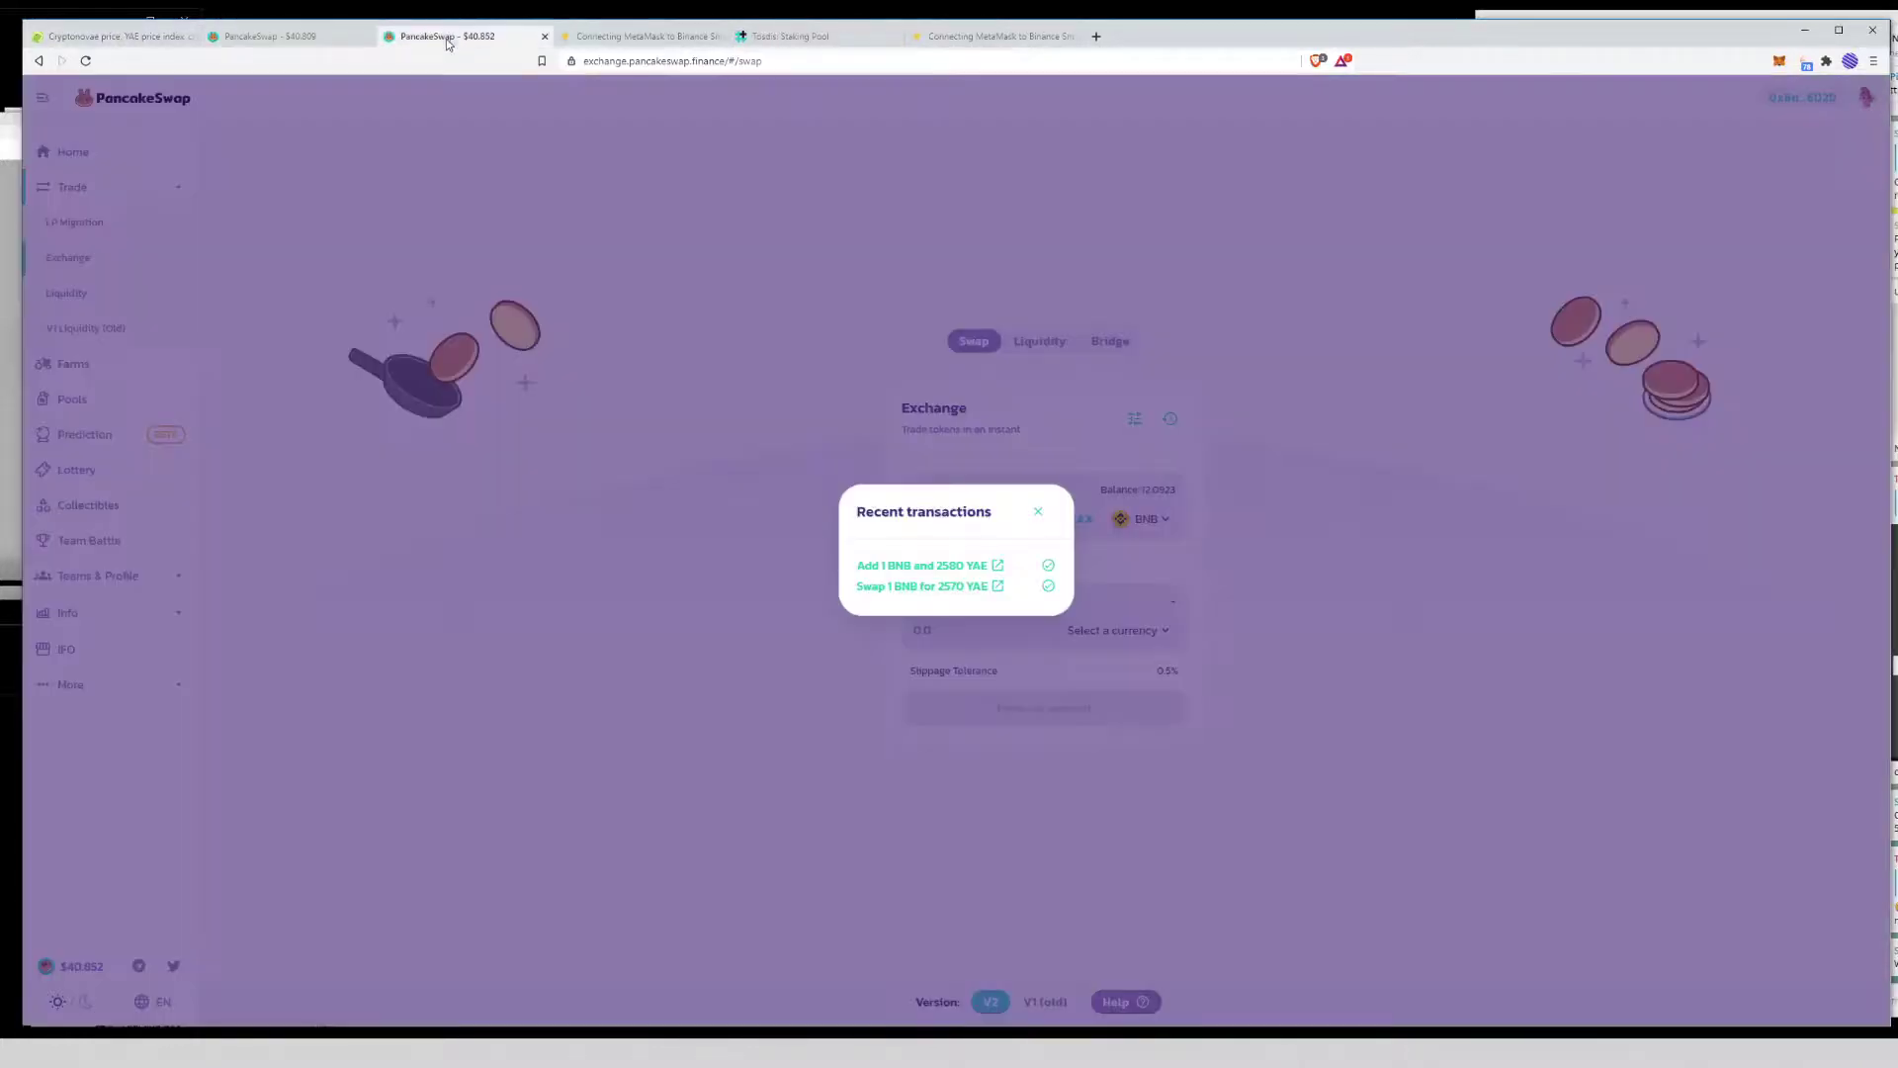
pyautogui.click(297, 37)
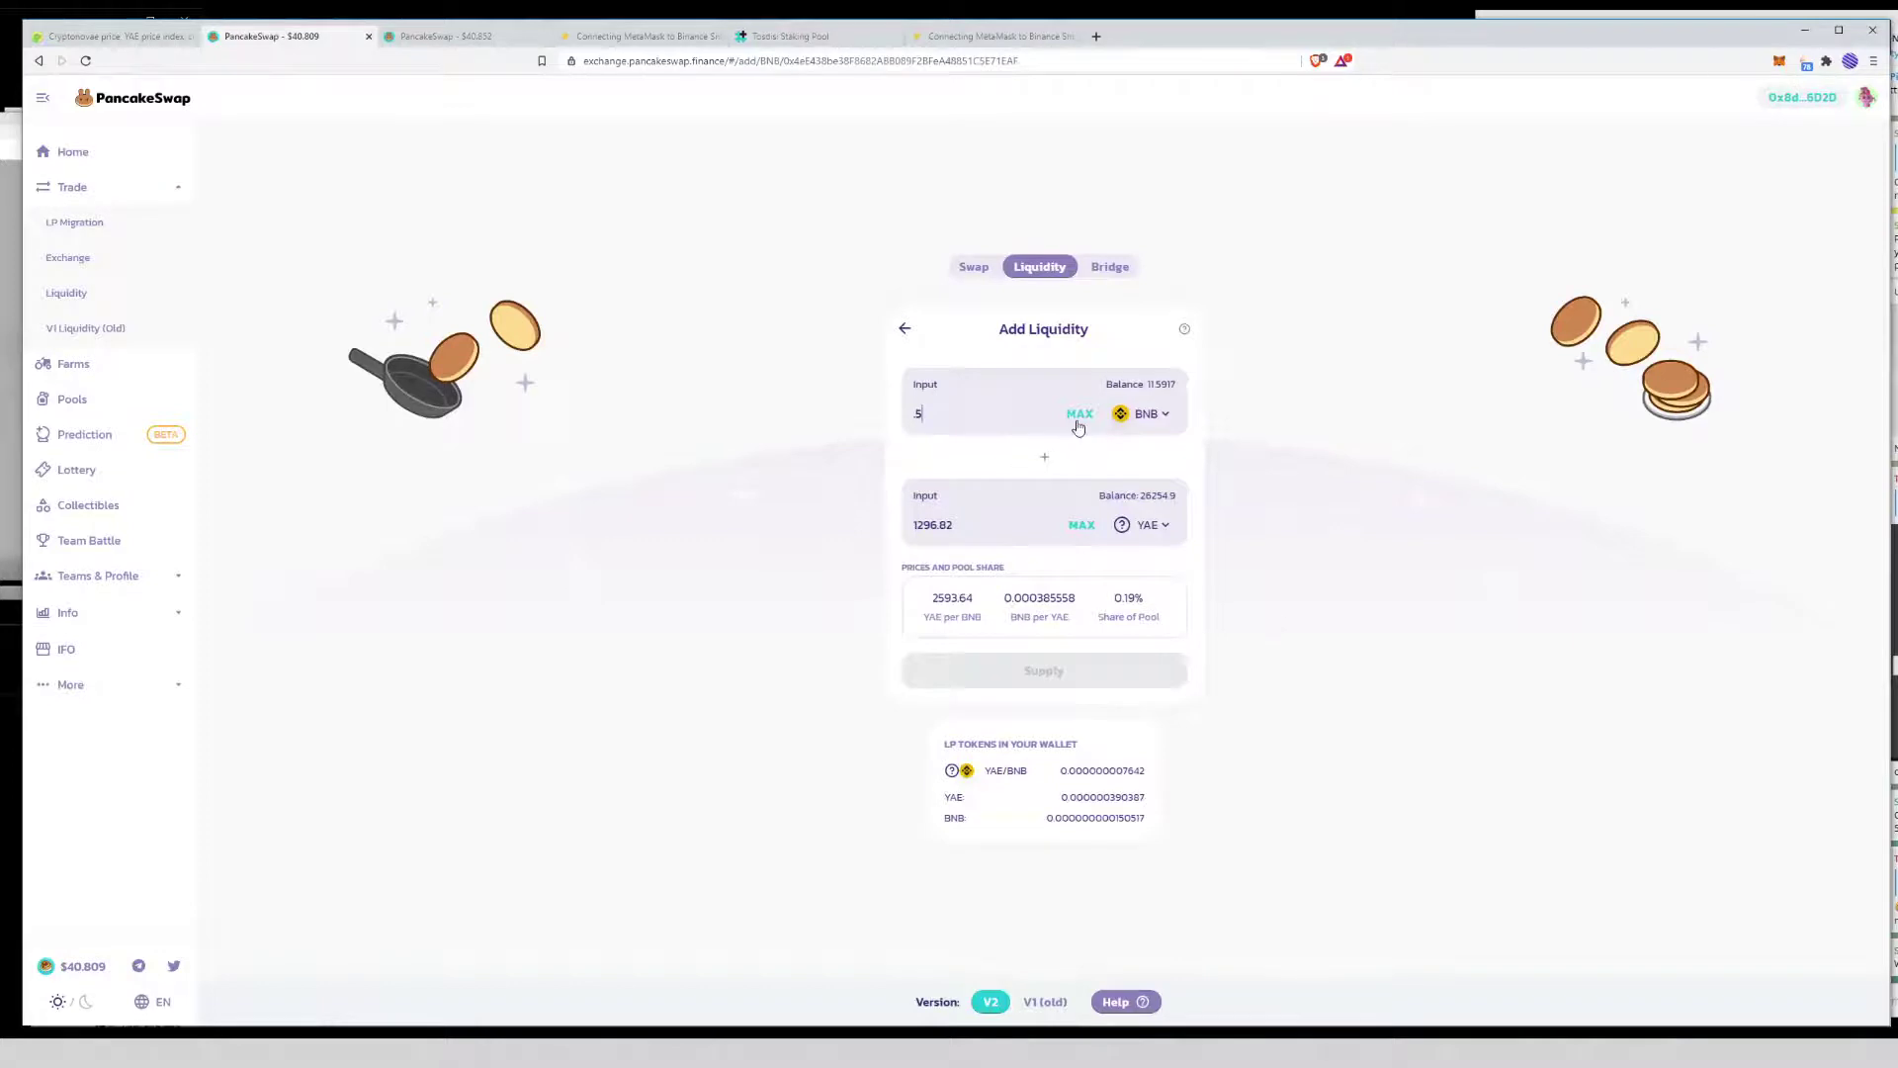
pyautogui.click(1078, 416)
pyautogui.doubleClick(945, 408)
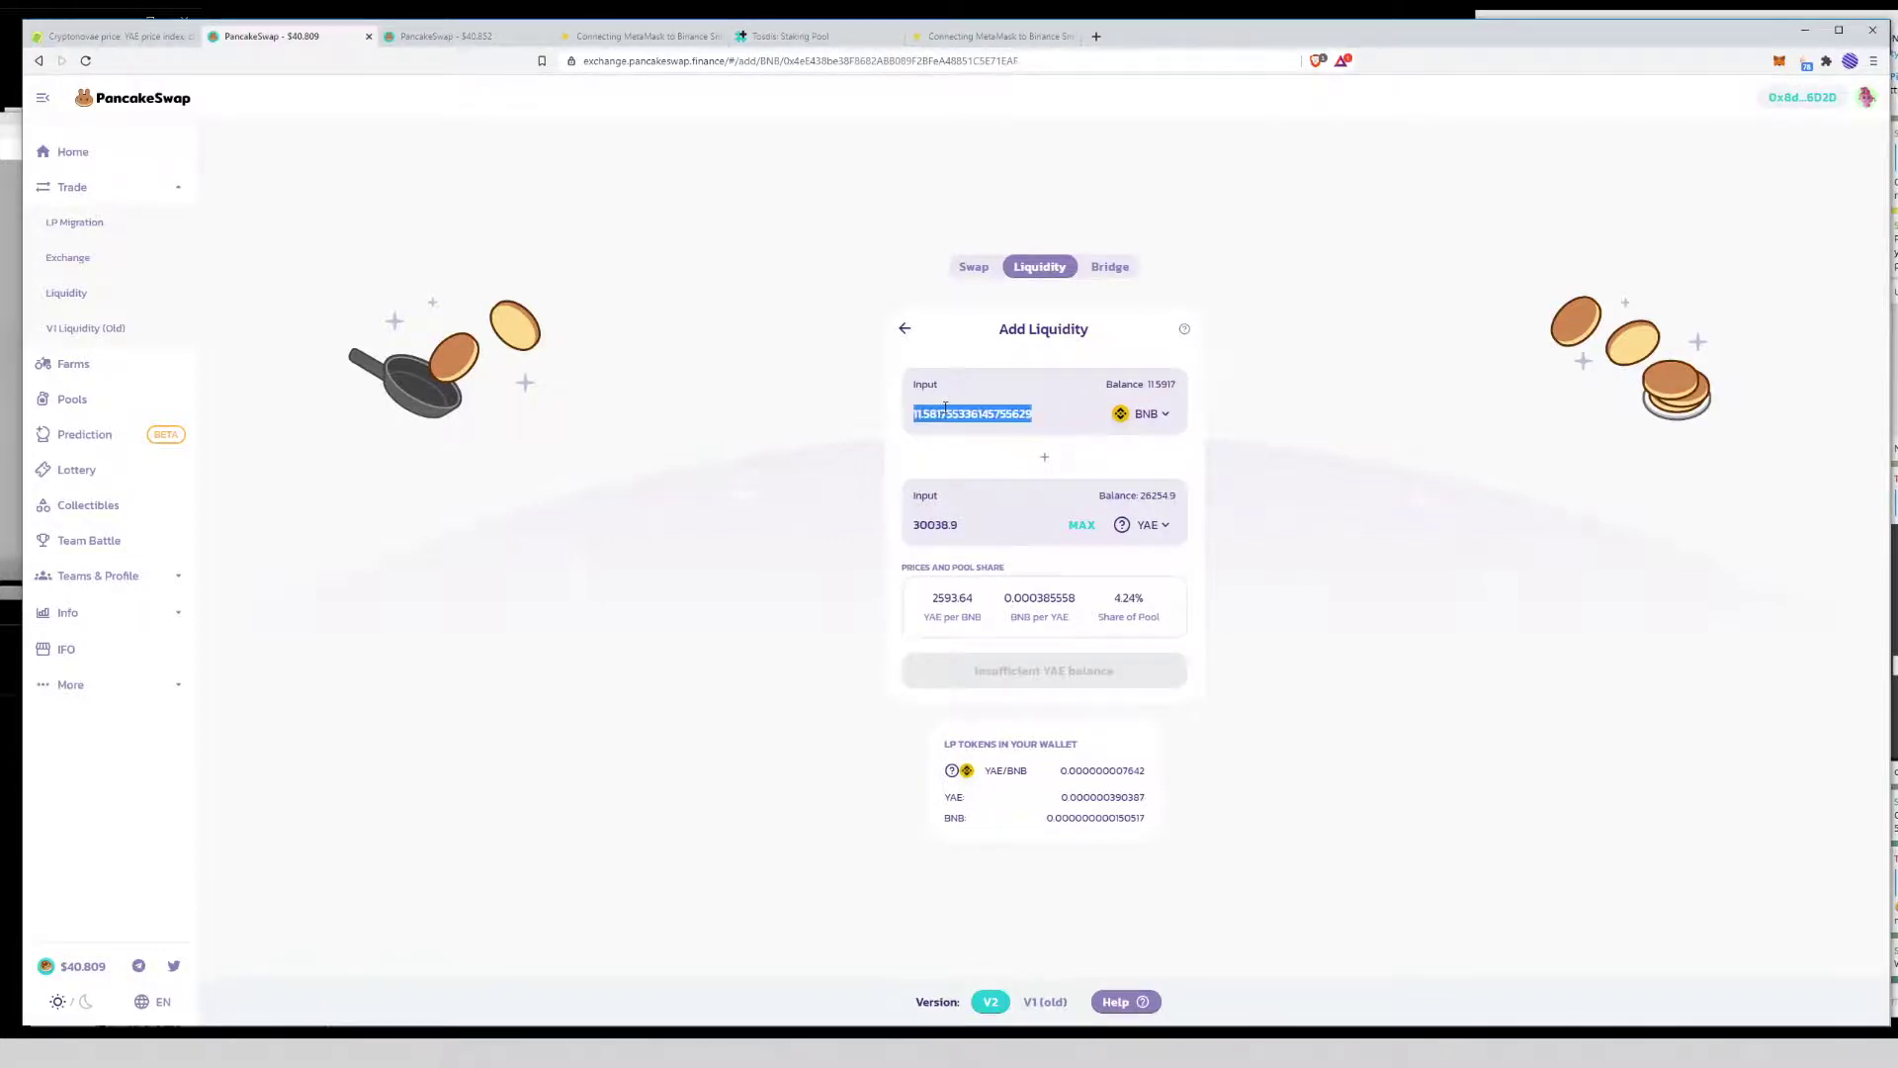
pyautogui.write('.5')
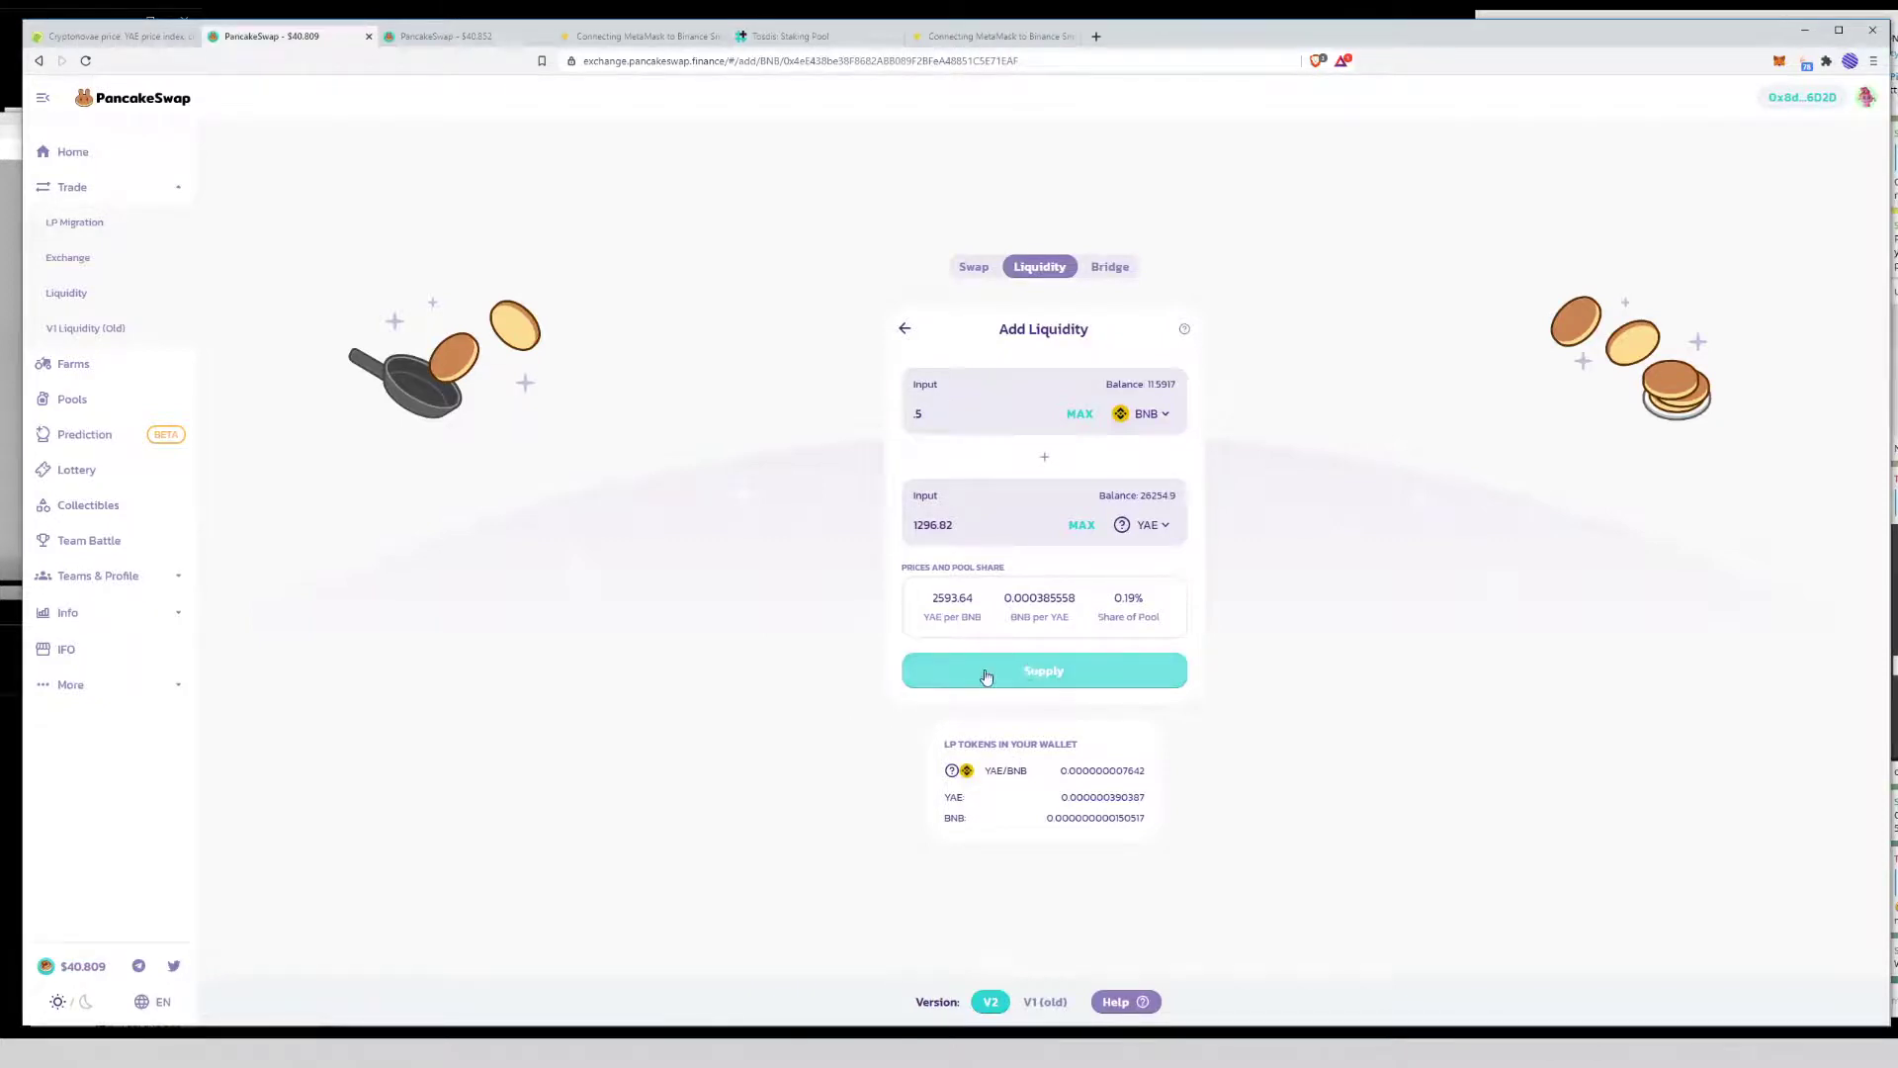
# Supply the BNB and YAE liquidity, approve the transaction in the MetaMask wallet, and dismiss the submission notice
pyautogui.click(985, 676)
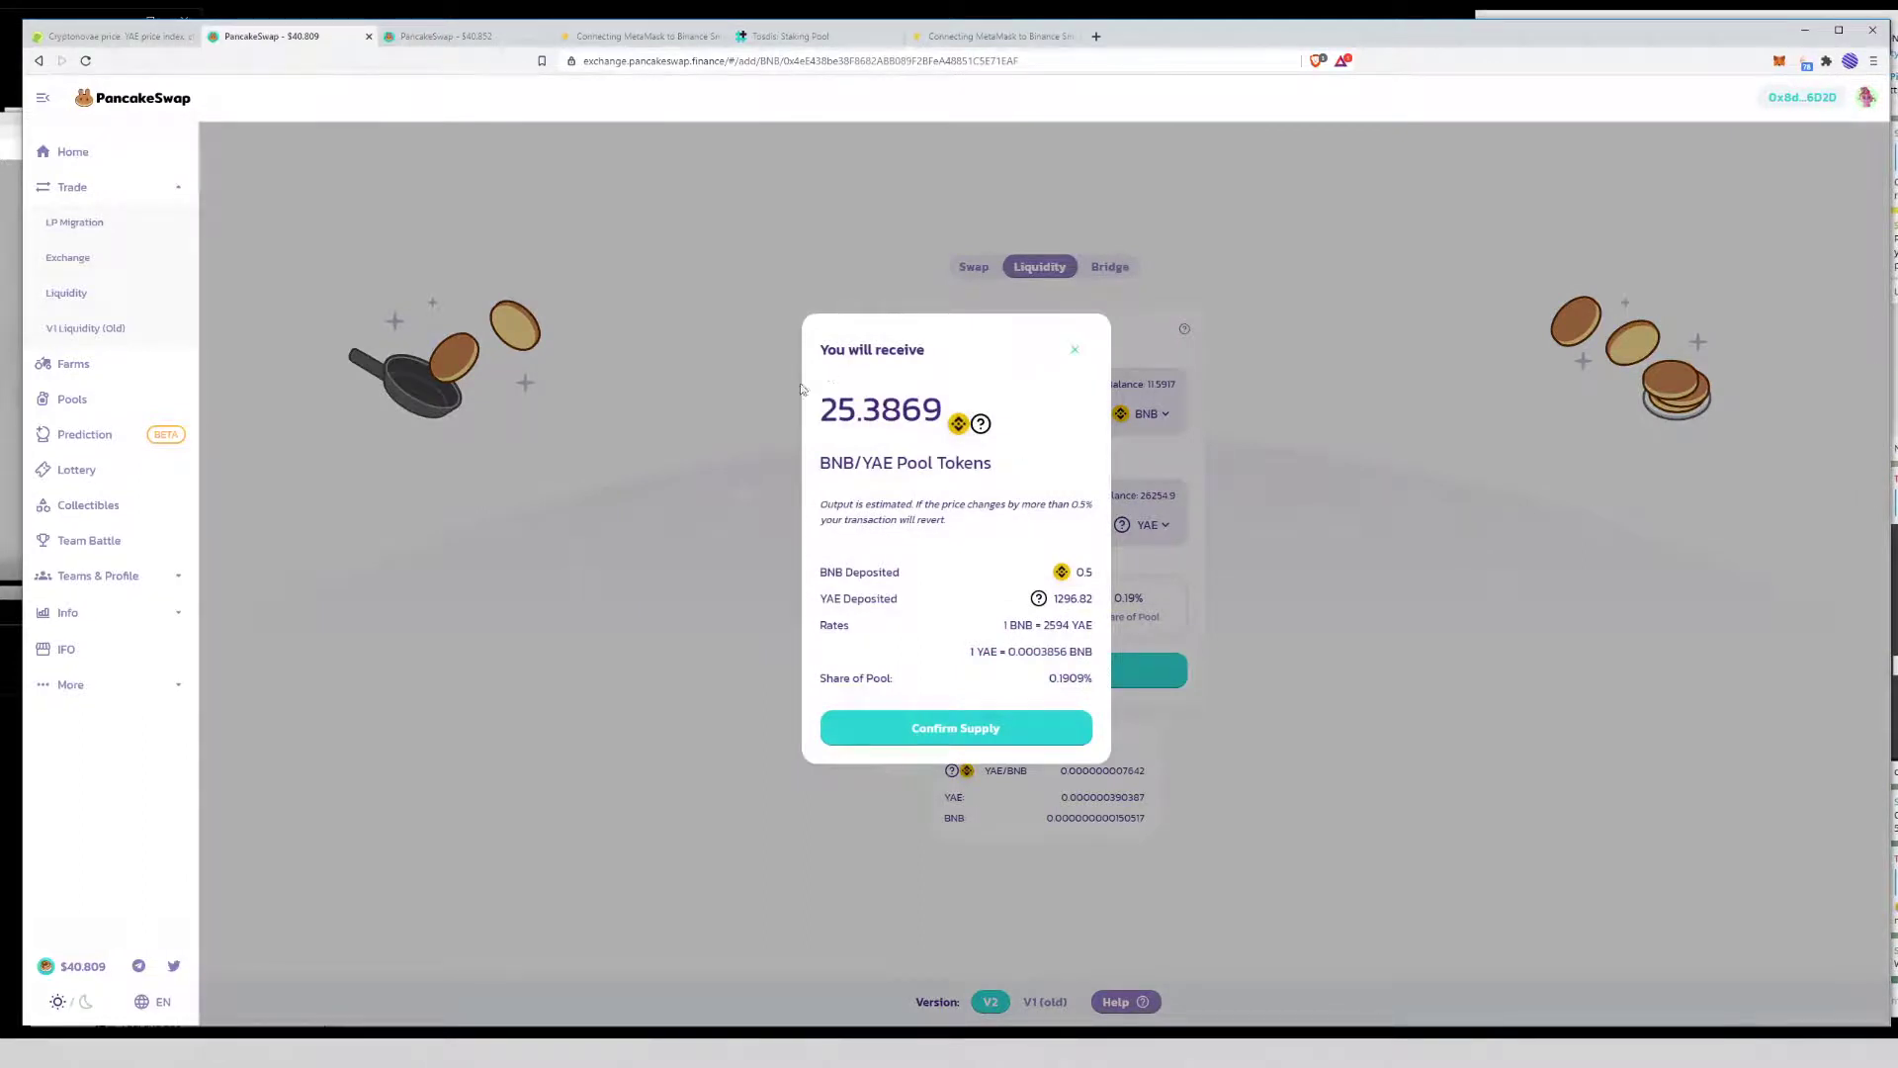
pyautogui.click(960, 731)
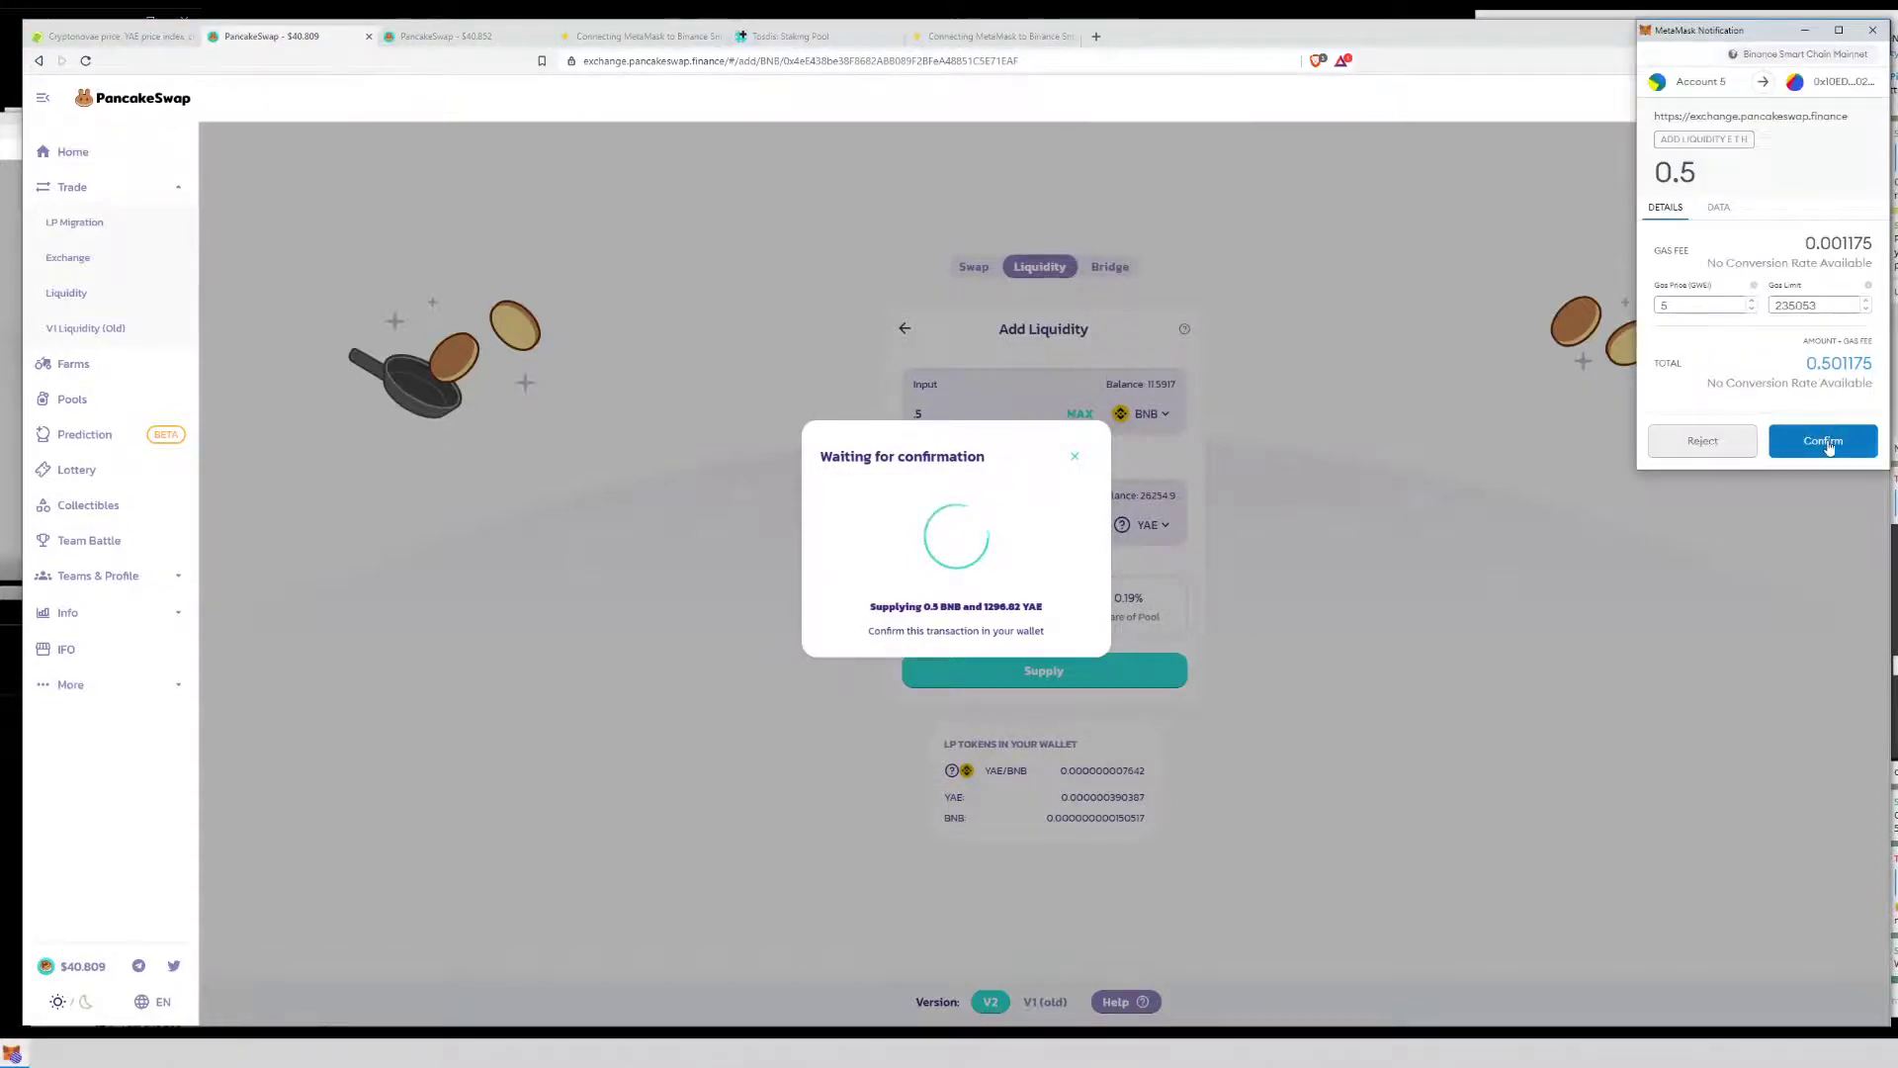
pyautogui.click(1825, 442)
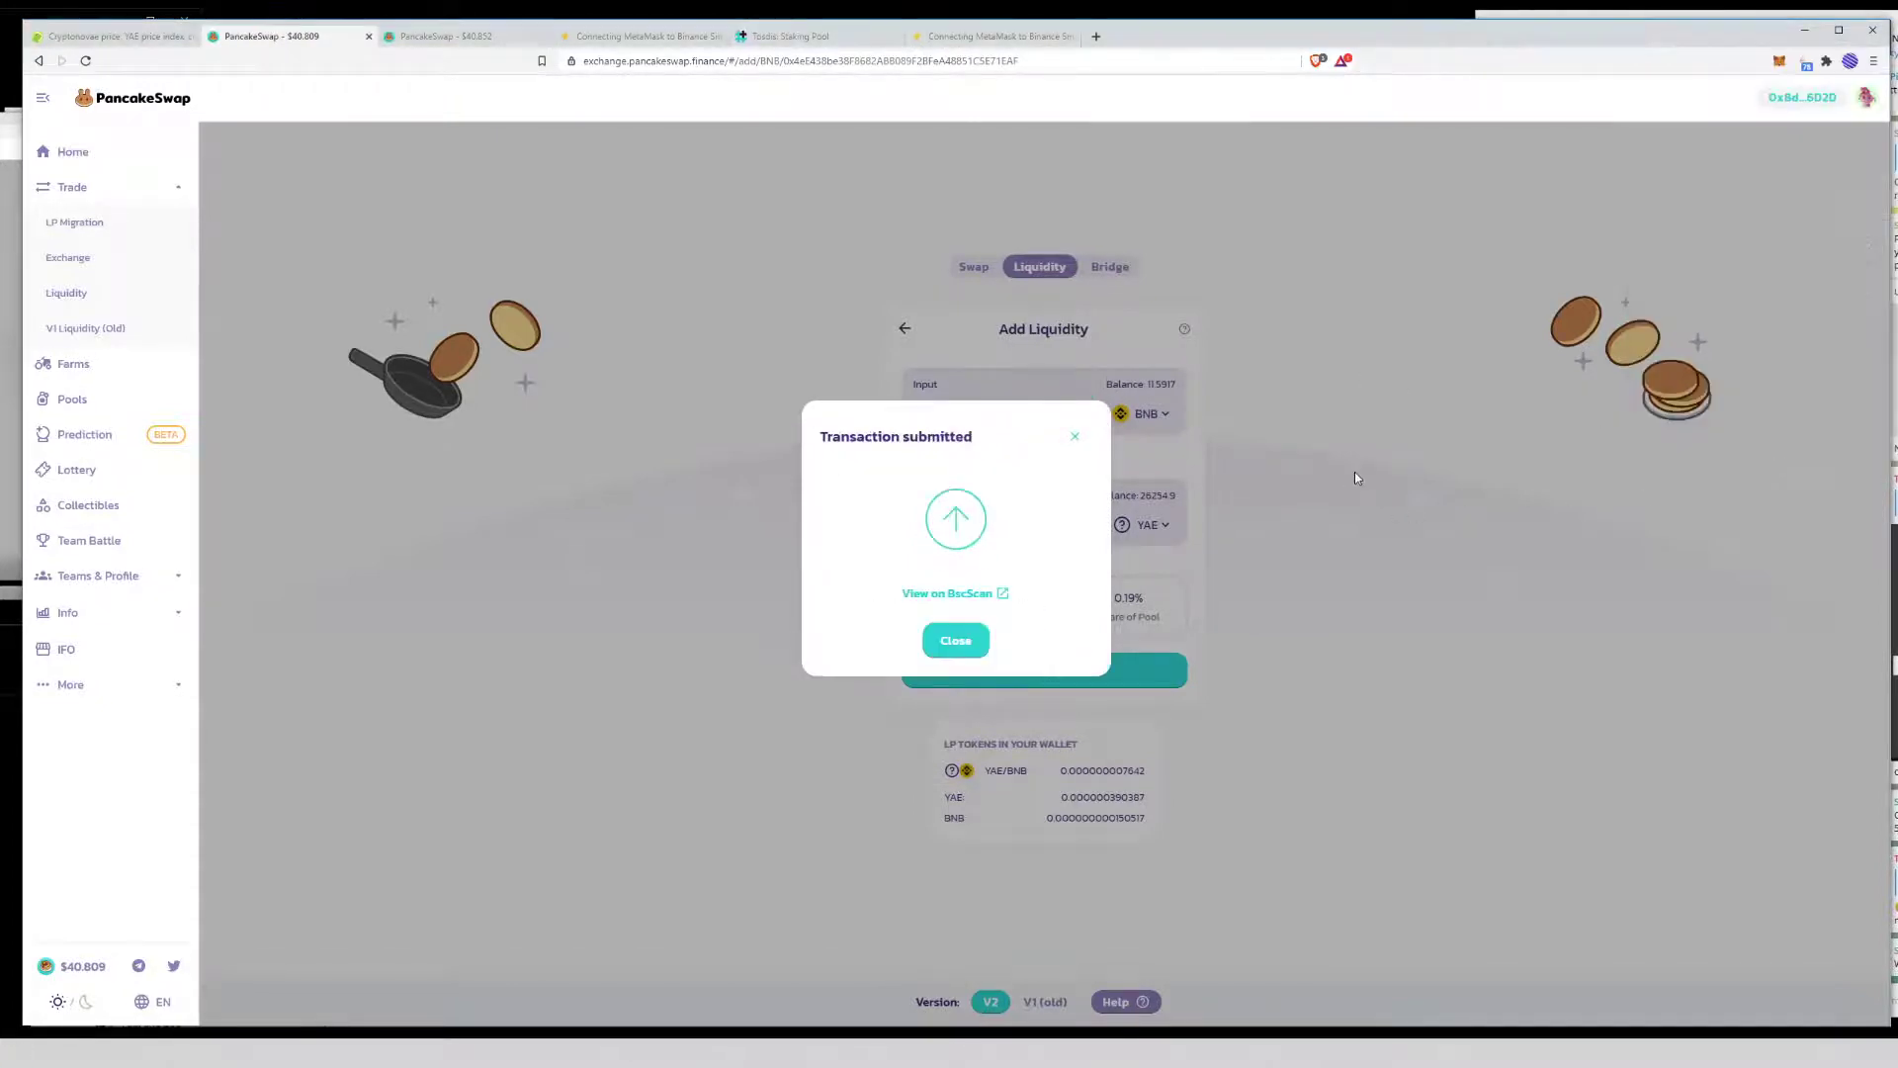
pyautogui.click(1072, 435)
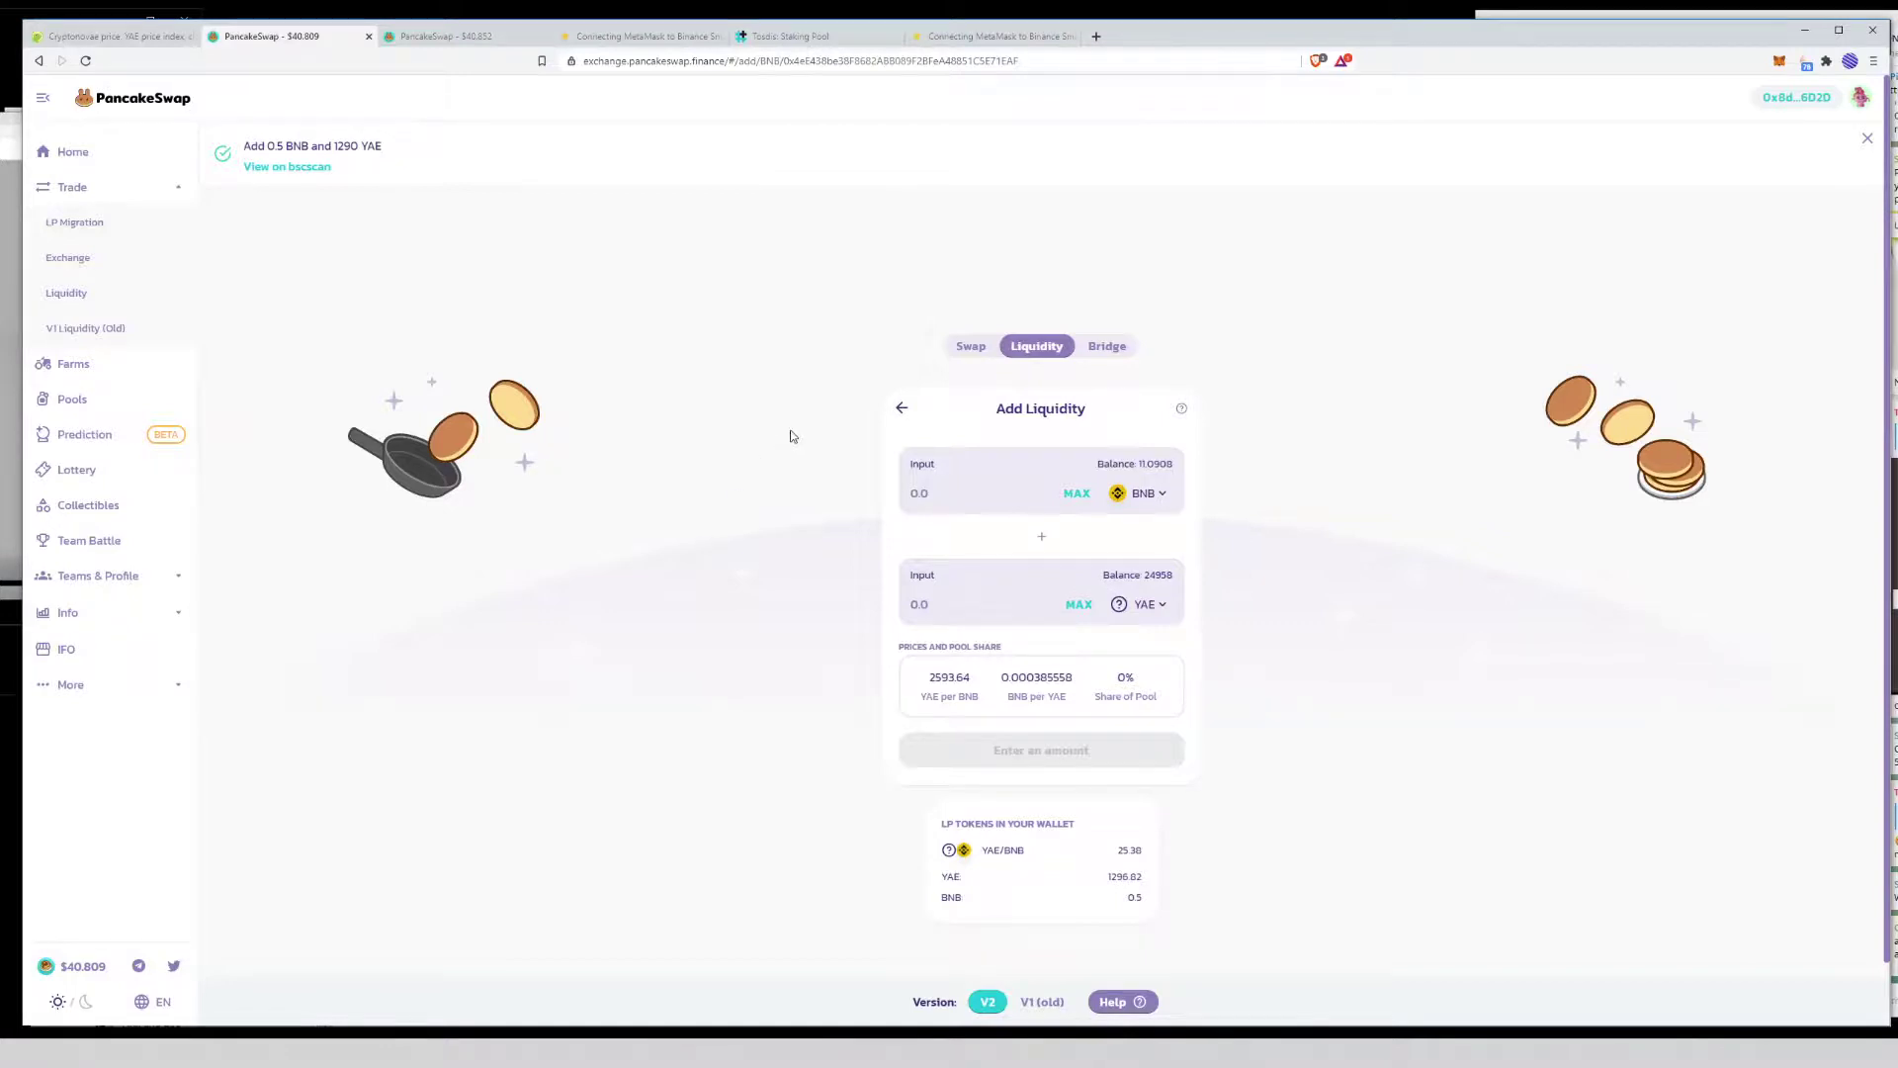
# Switch to the TosDis app and open its verified farming pools on Binance Smart Chain at the YAE pool
pyautogui.click(809, 40)
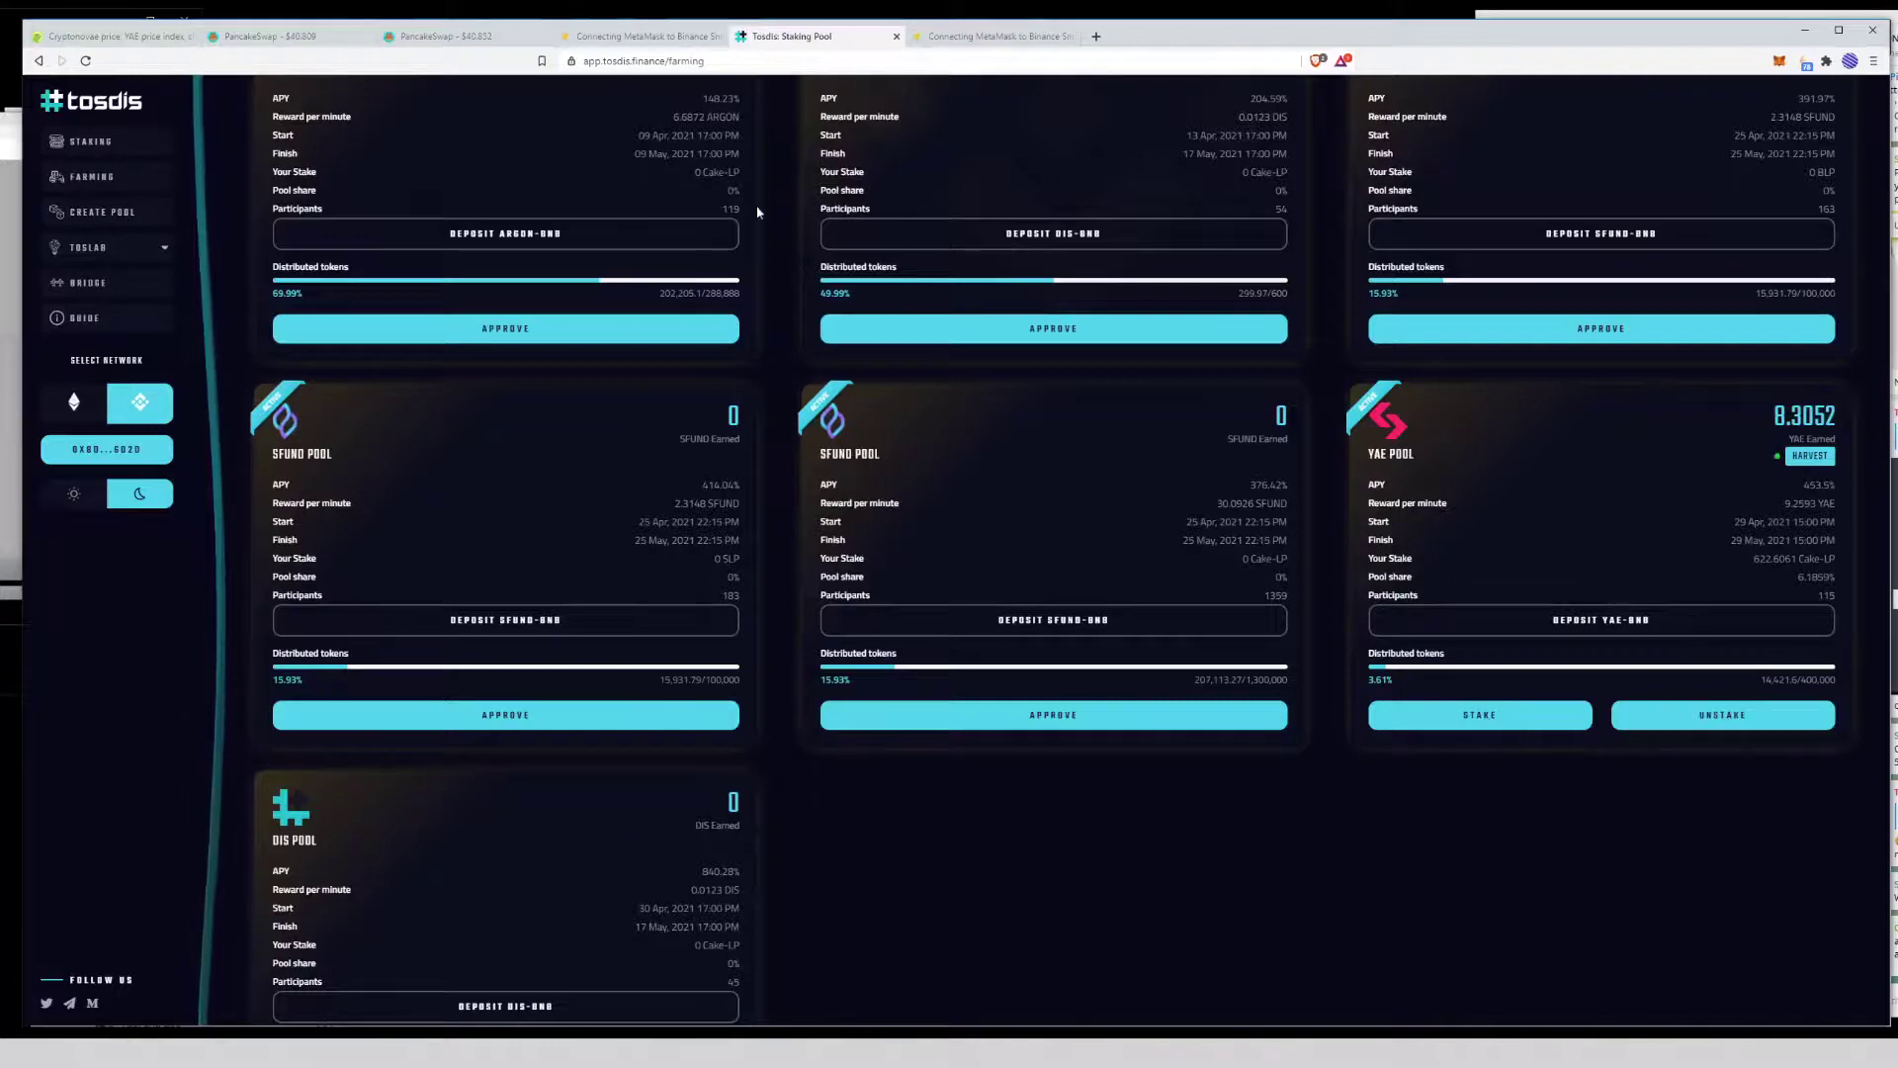
pyautogui.scroll(3, 704, 139)
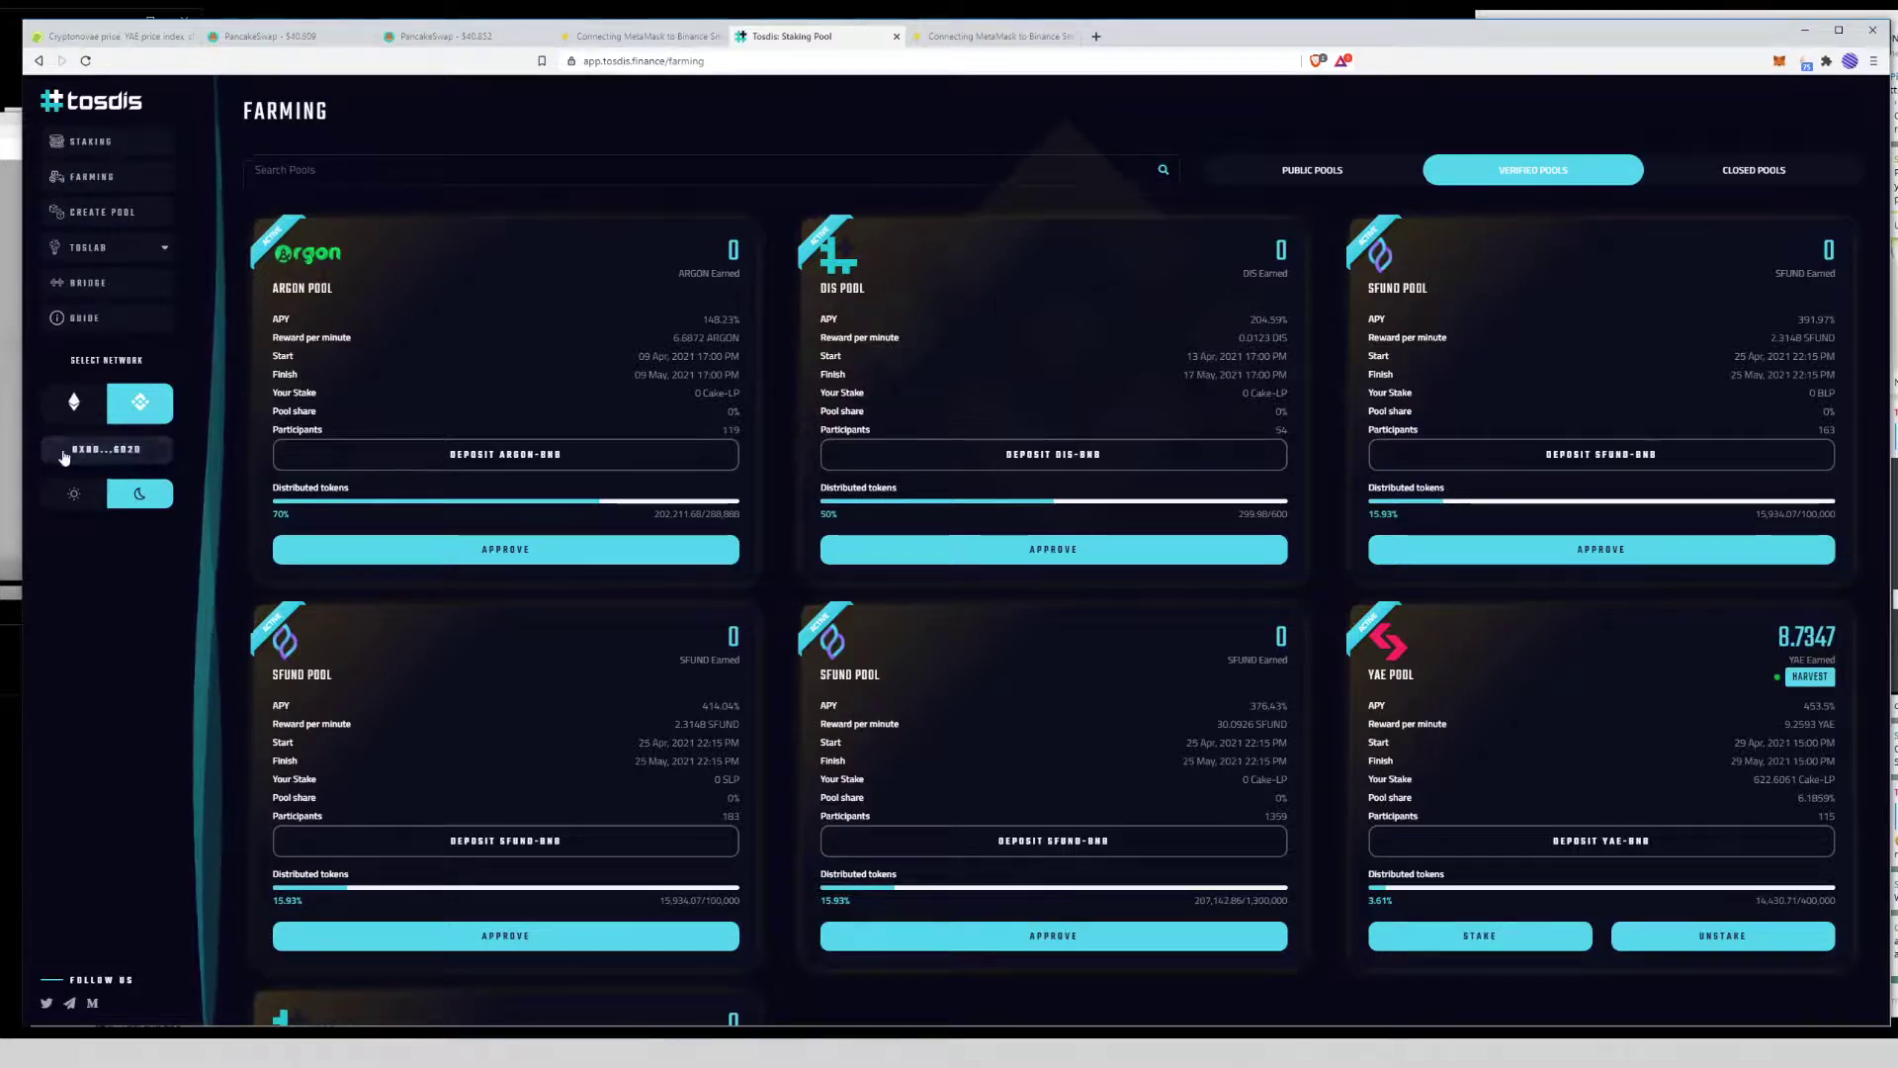
pyautogui.click(104, 177)
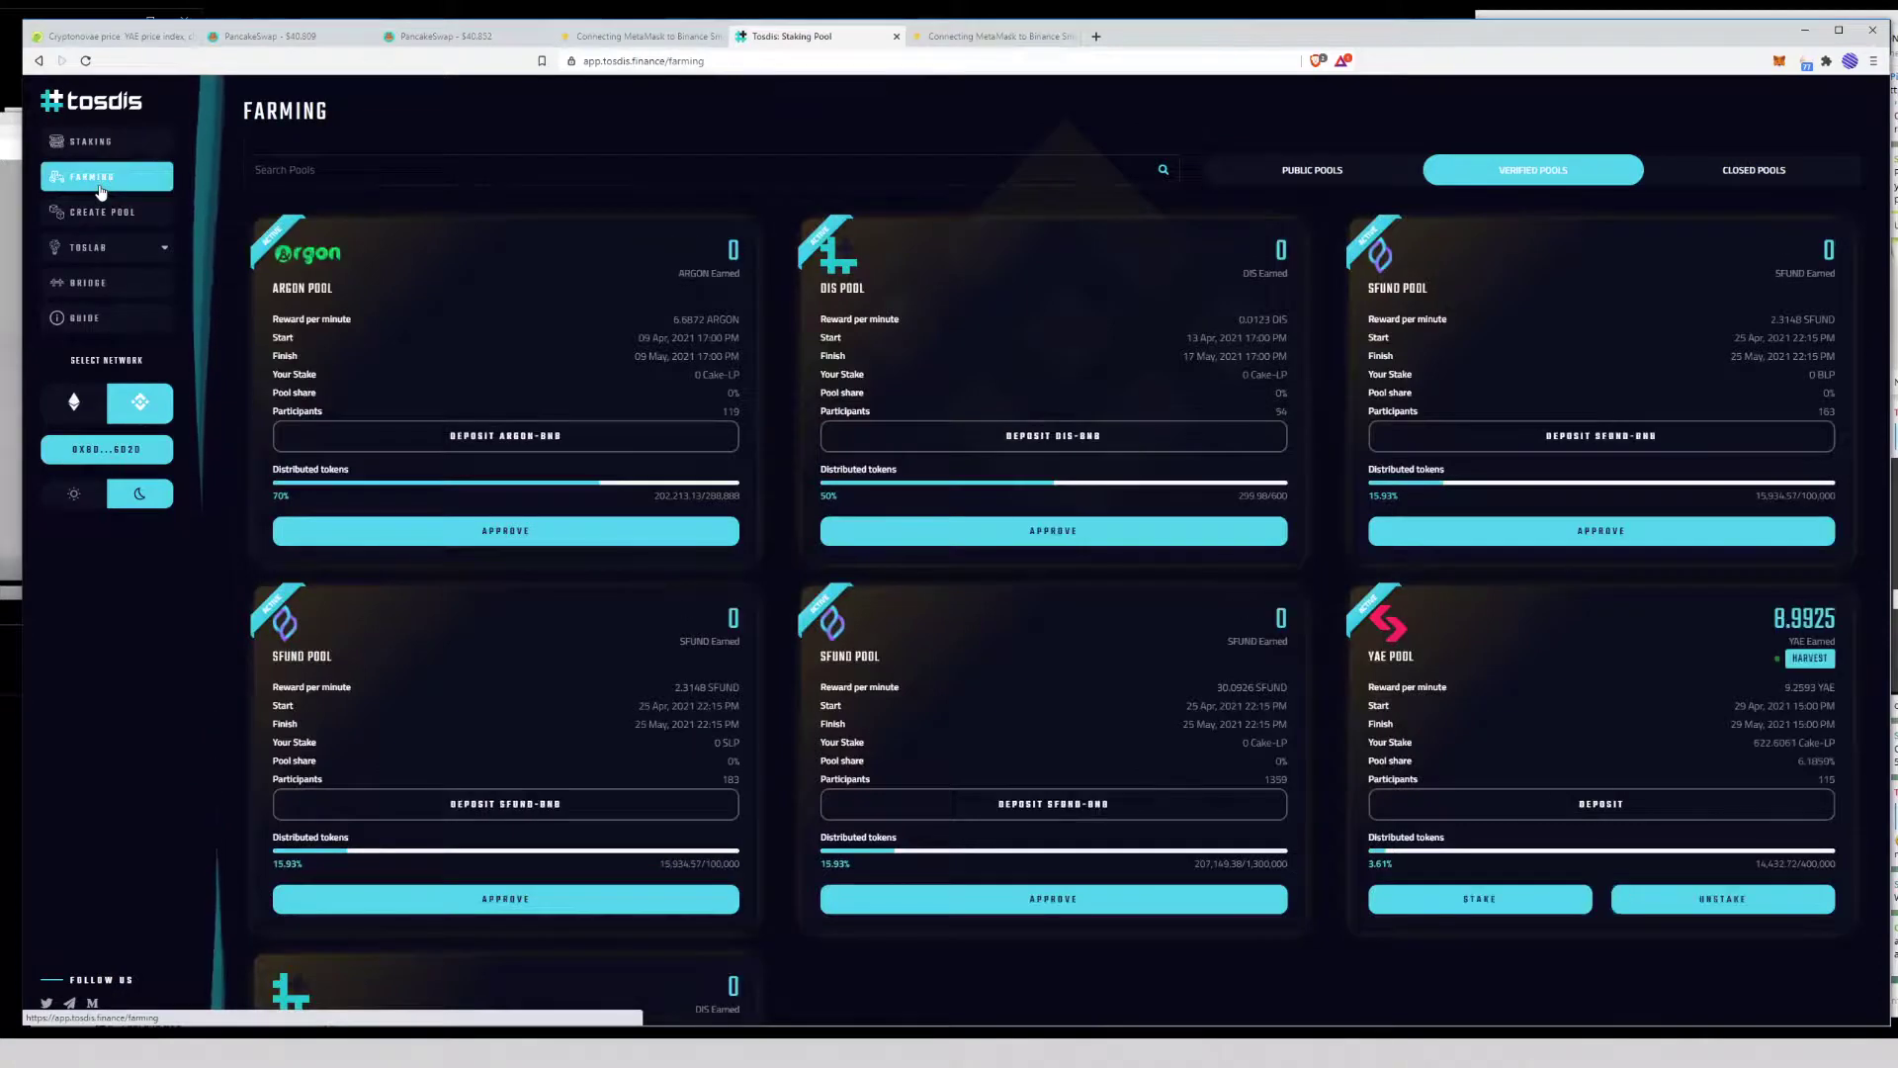
pyautogui.scroll(-3, 1353, 435)
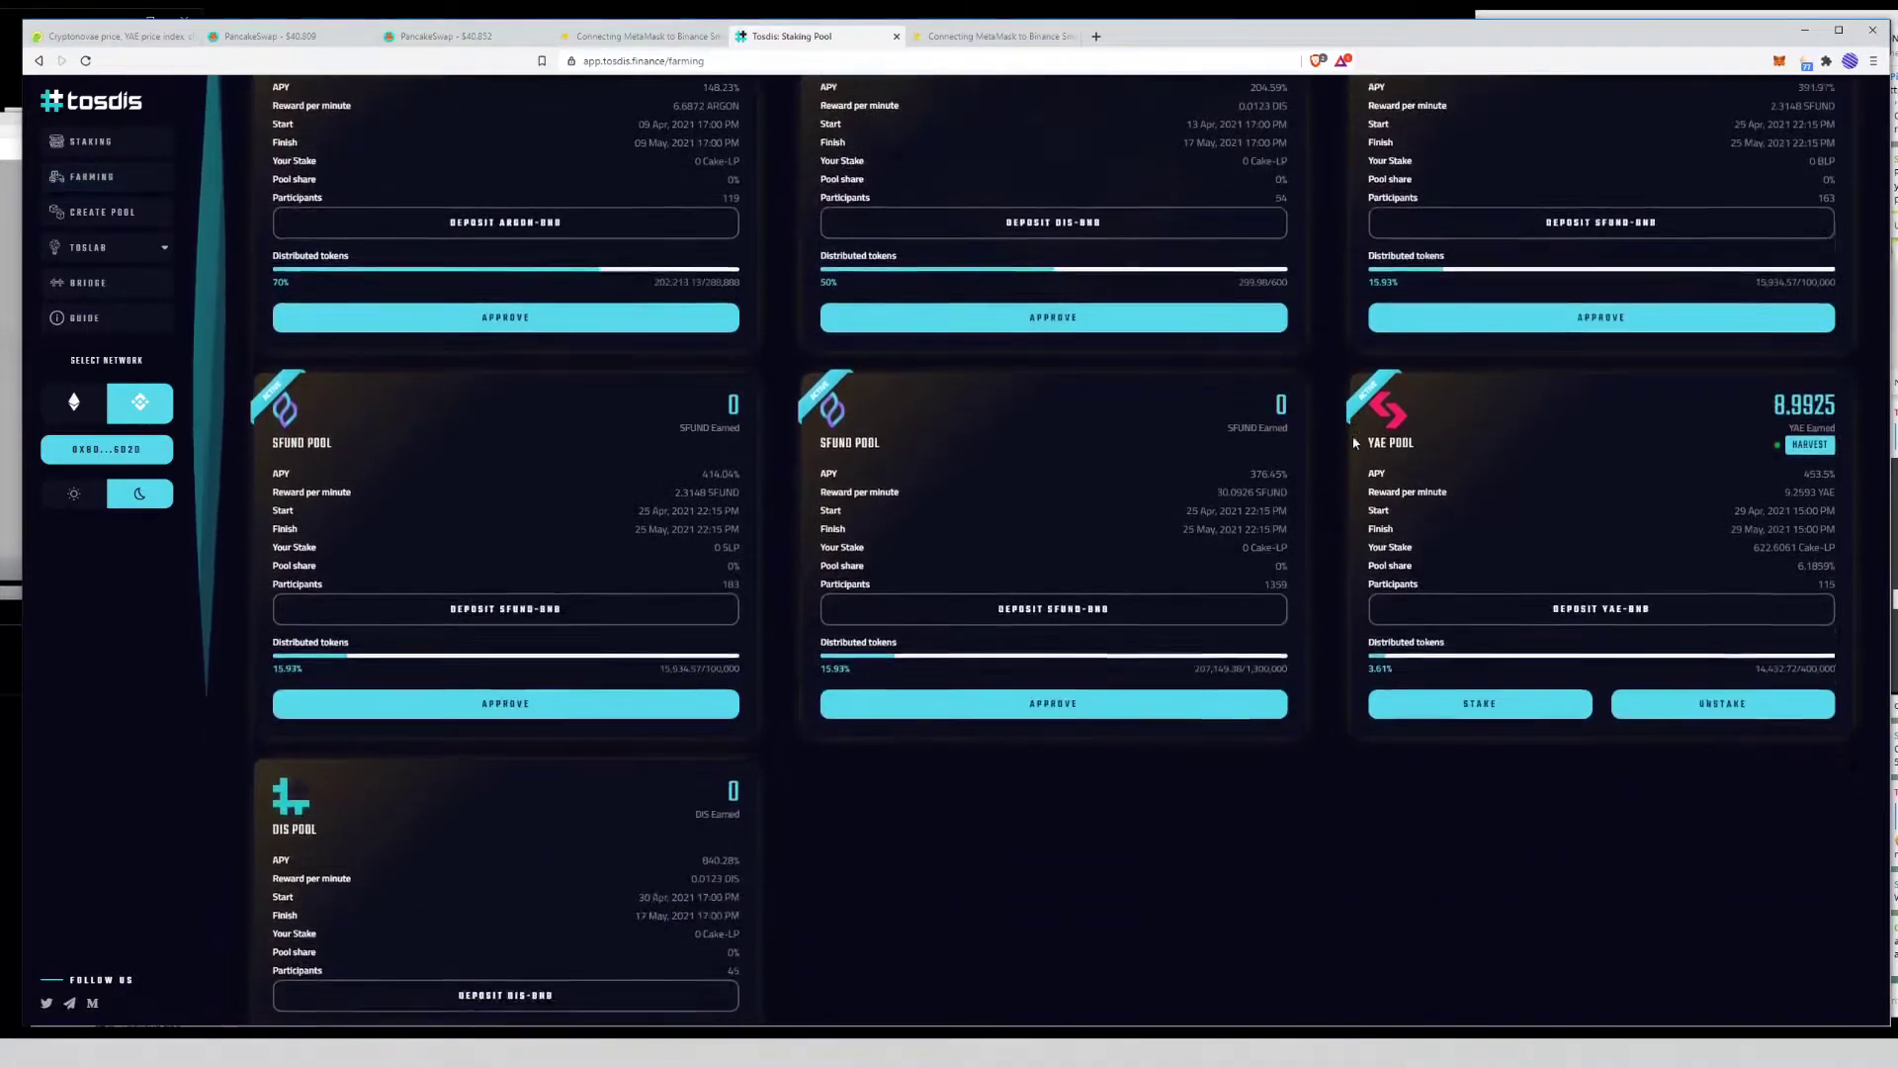
pyautogui.scroll(2, 1523, 893)
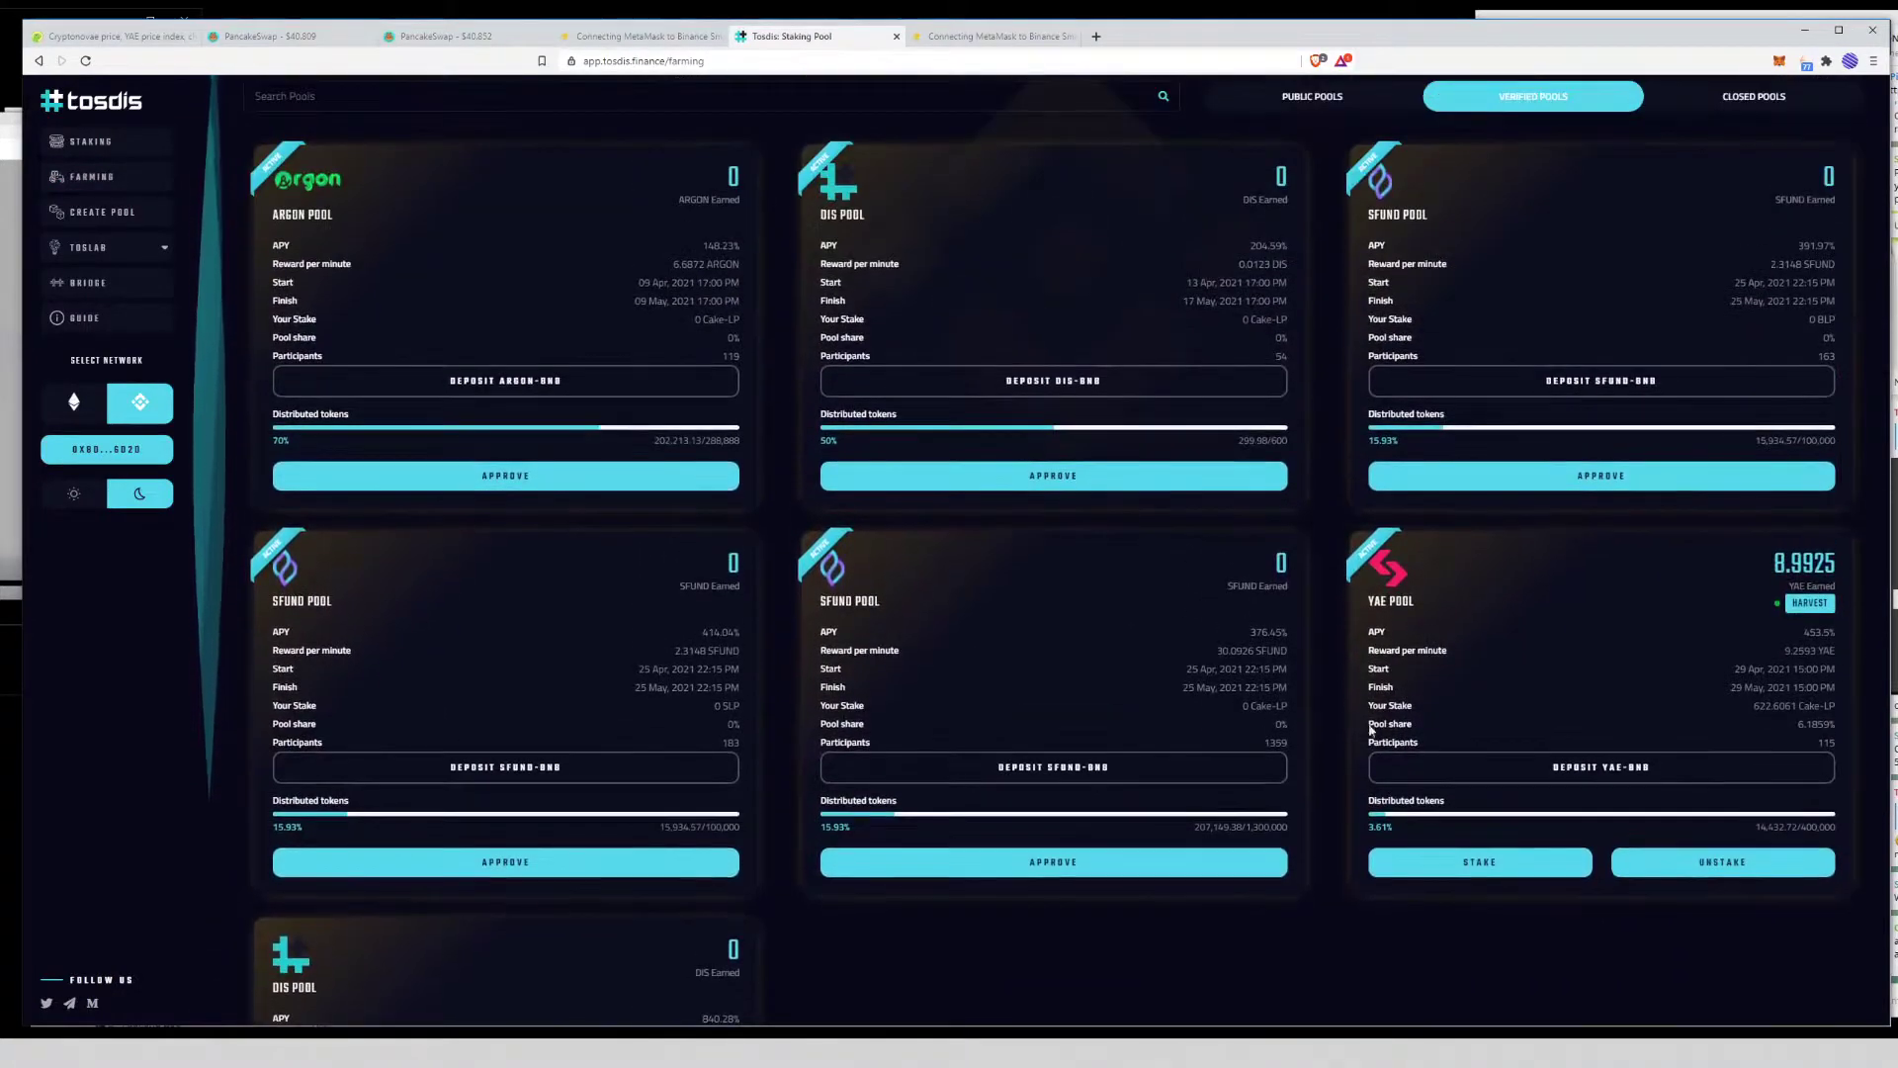
# Stake the maximum Cake-LP balance of 25.38705905 in the YAE pool and approve the transaction in the MetaMask wallet
pyautogui.click(1479, 862)
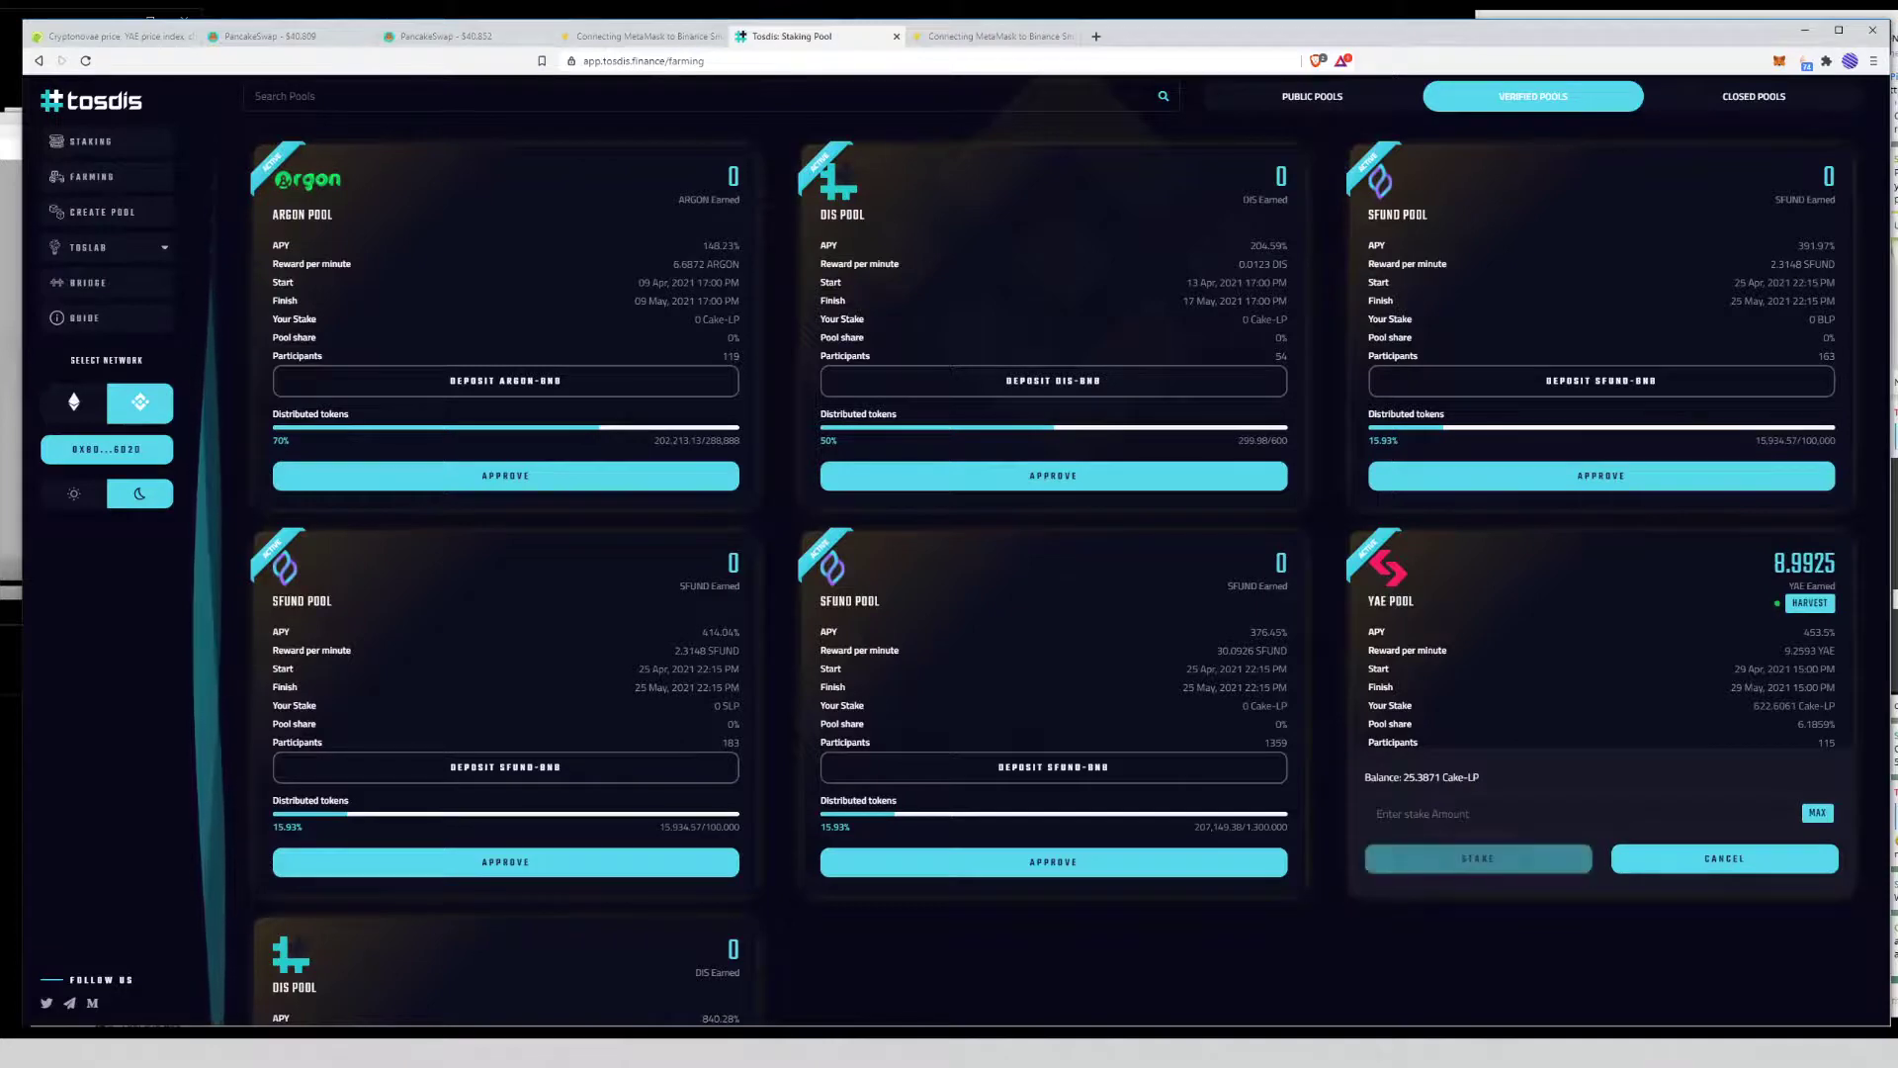
pyautogui.click(1817, 814)
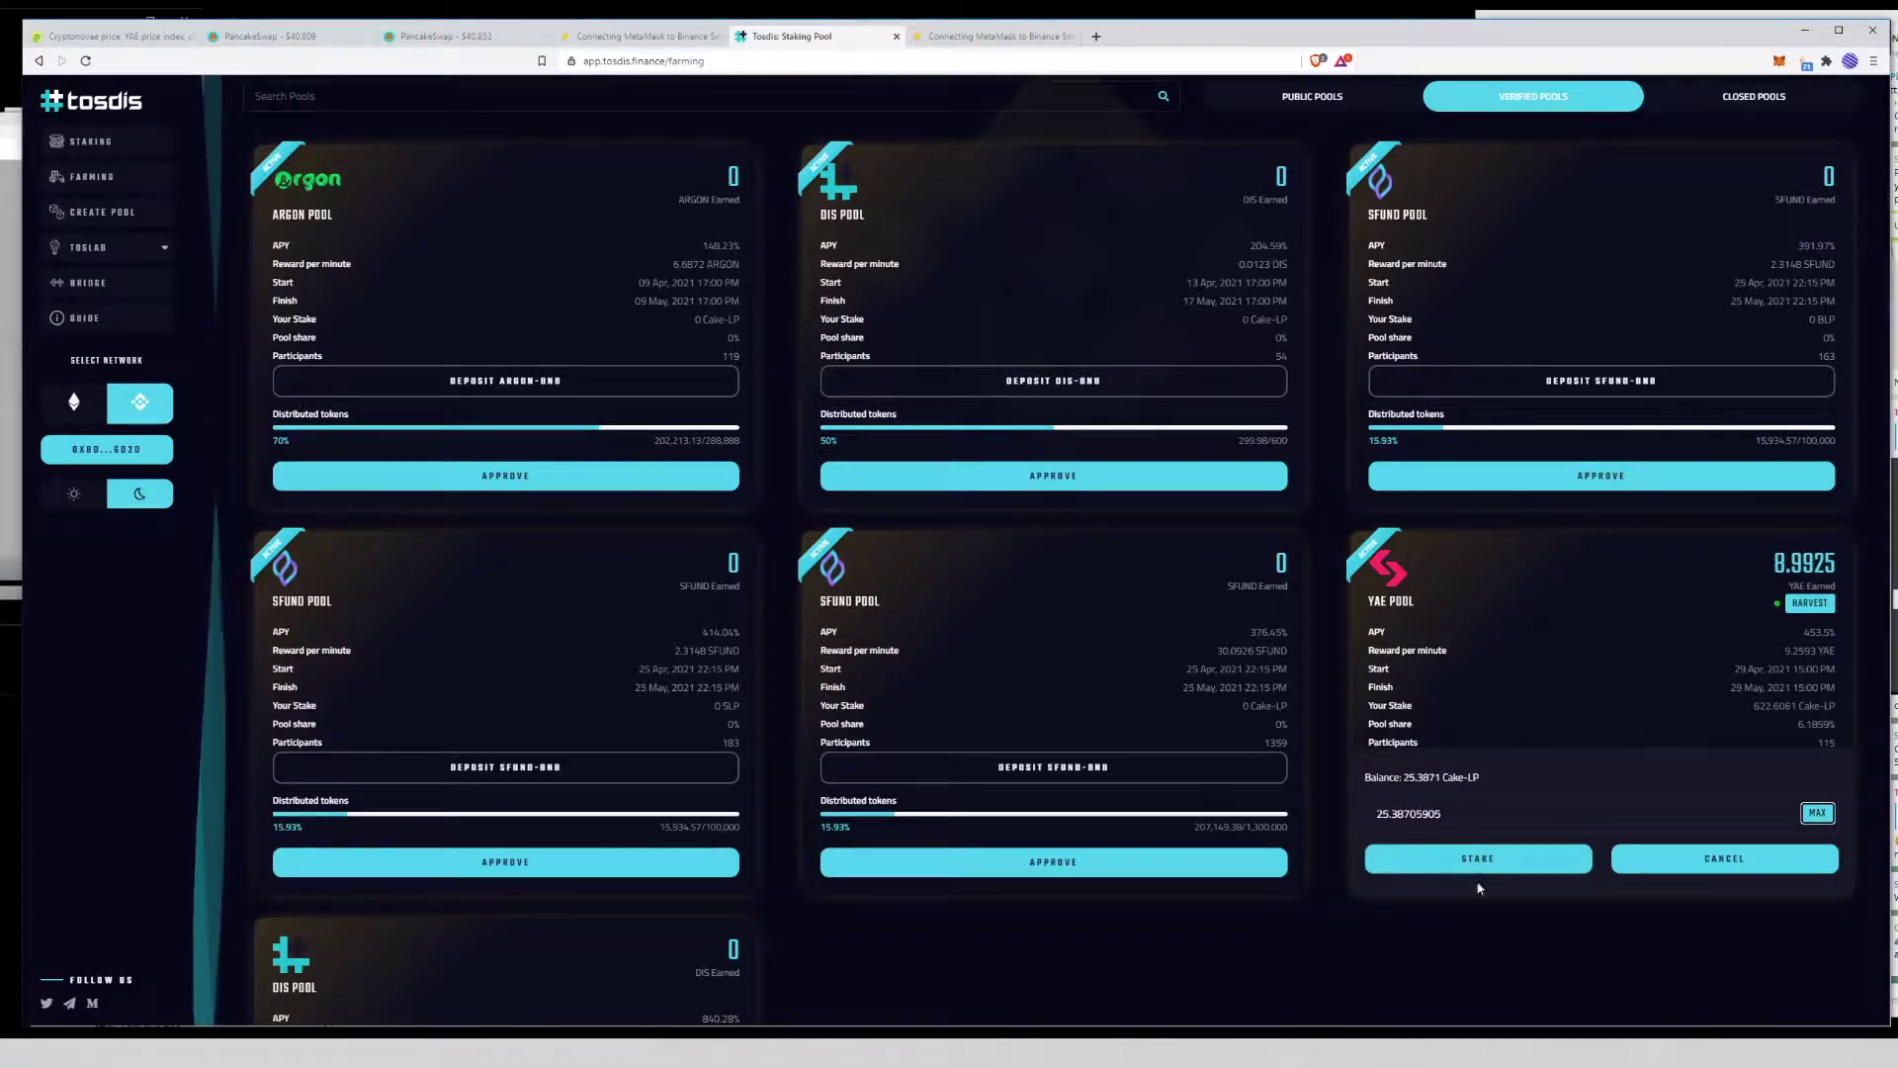
pyautogui.click(1451, 870)
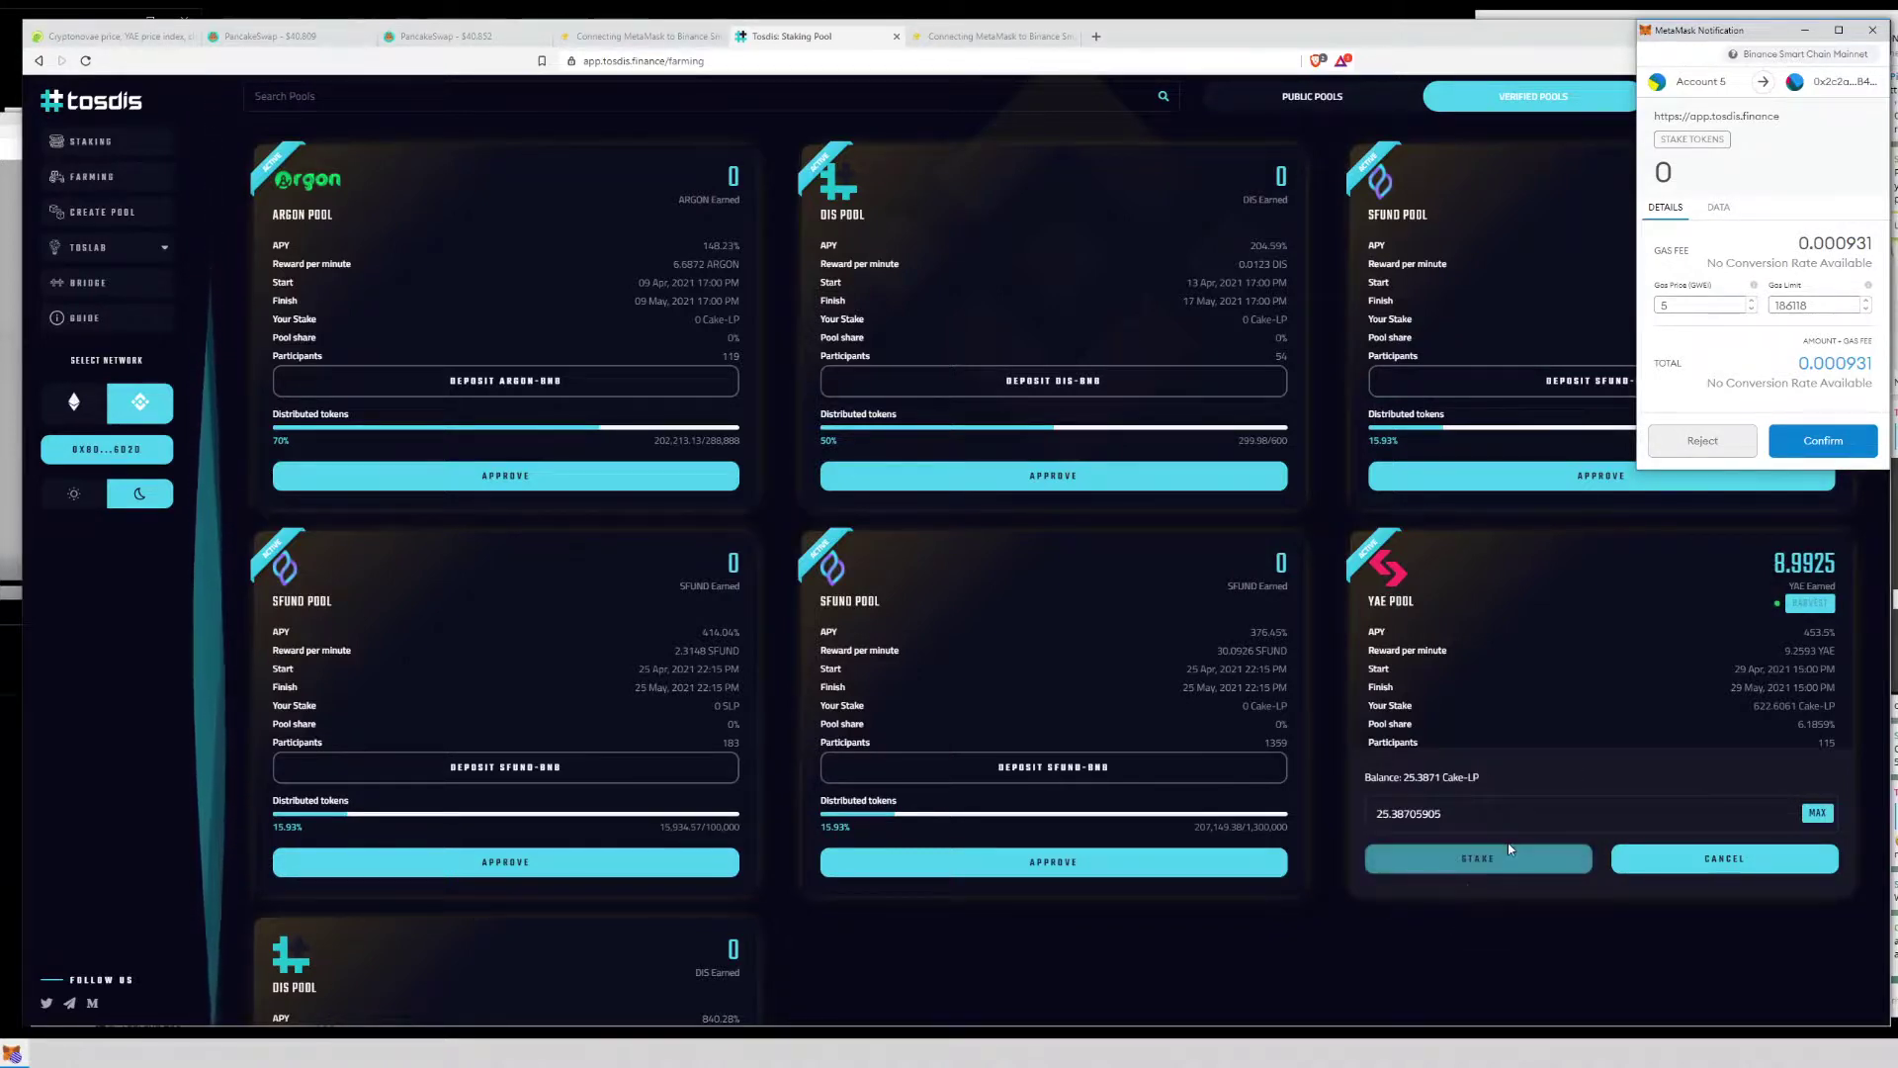
pyautogui.click(1824, 441)
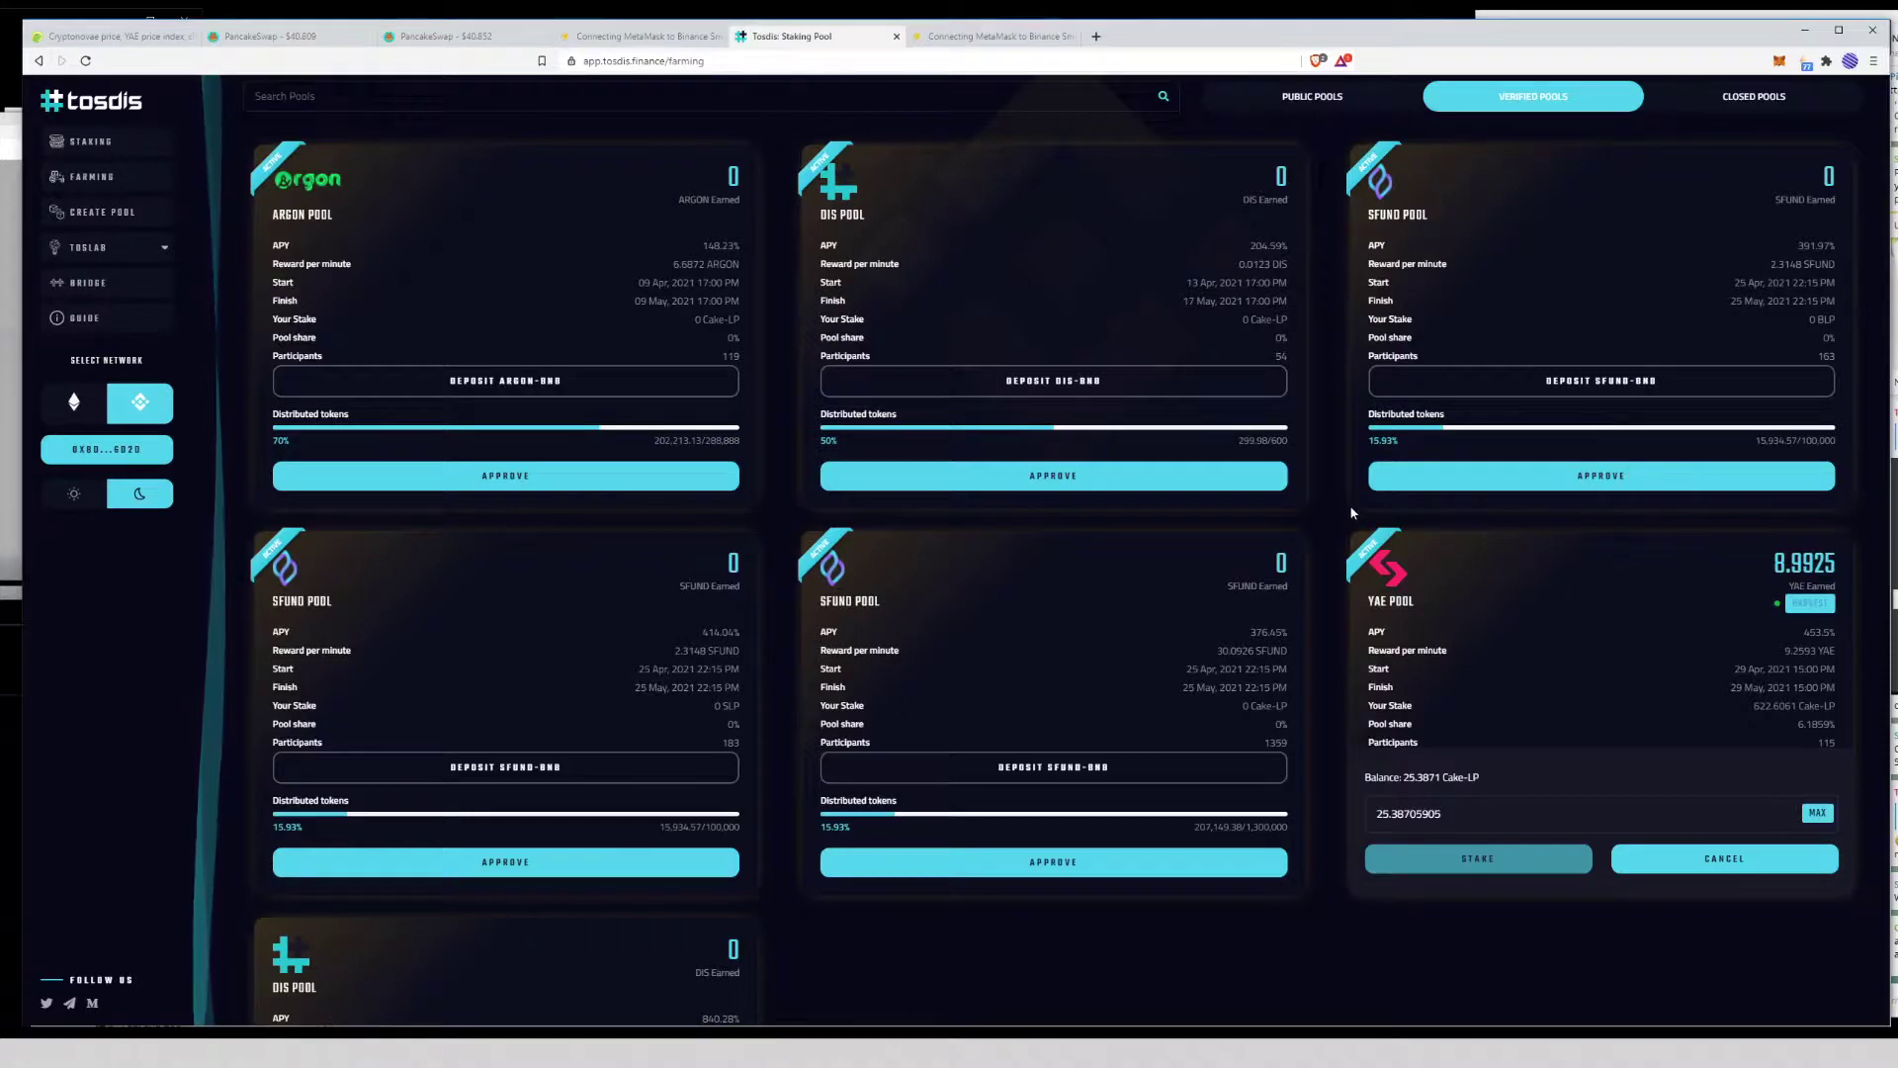
pyautogui.click(1492, 482)
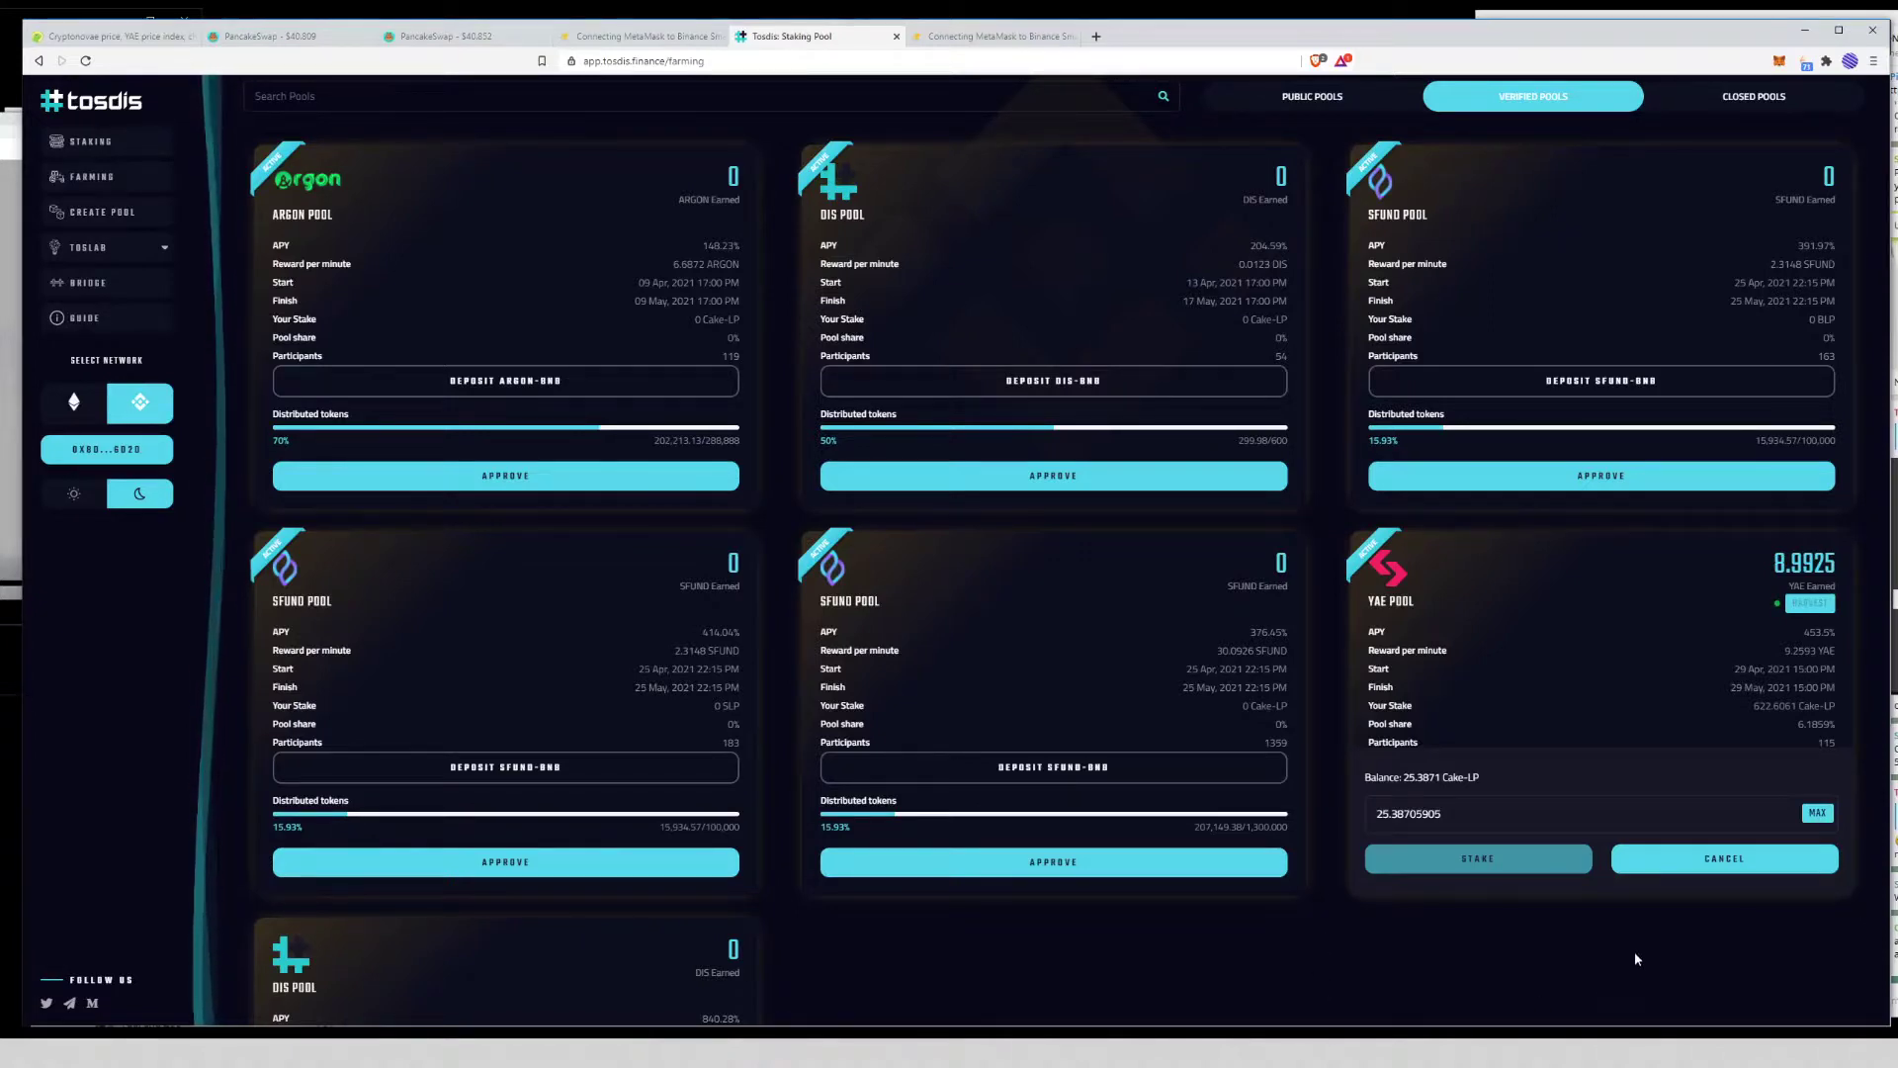
# Check the stake transaction in the MetaMask wallet and, with the confirmation notice dismissed, the YAE pool's APY
pyautogui.click(1780, 62)
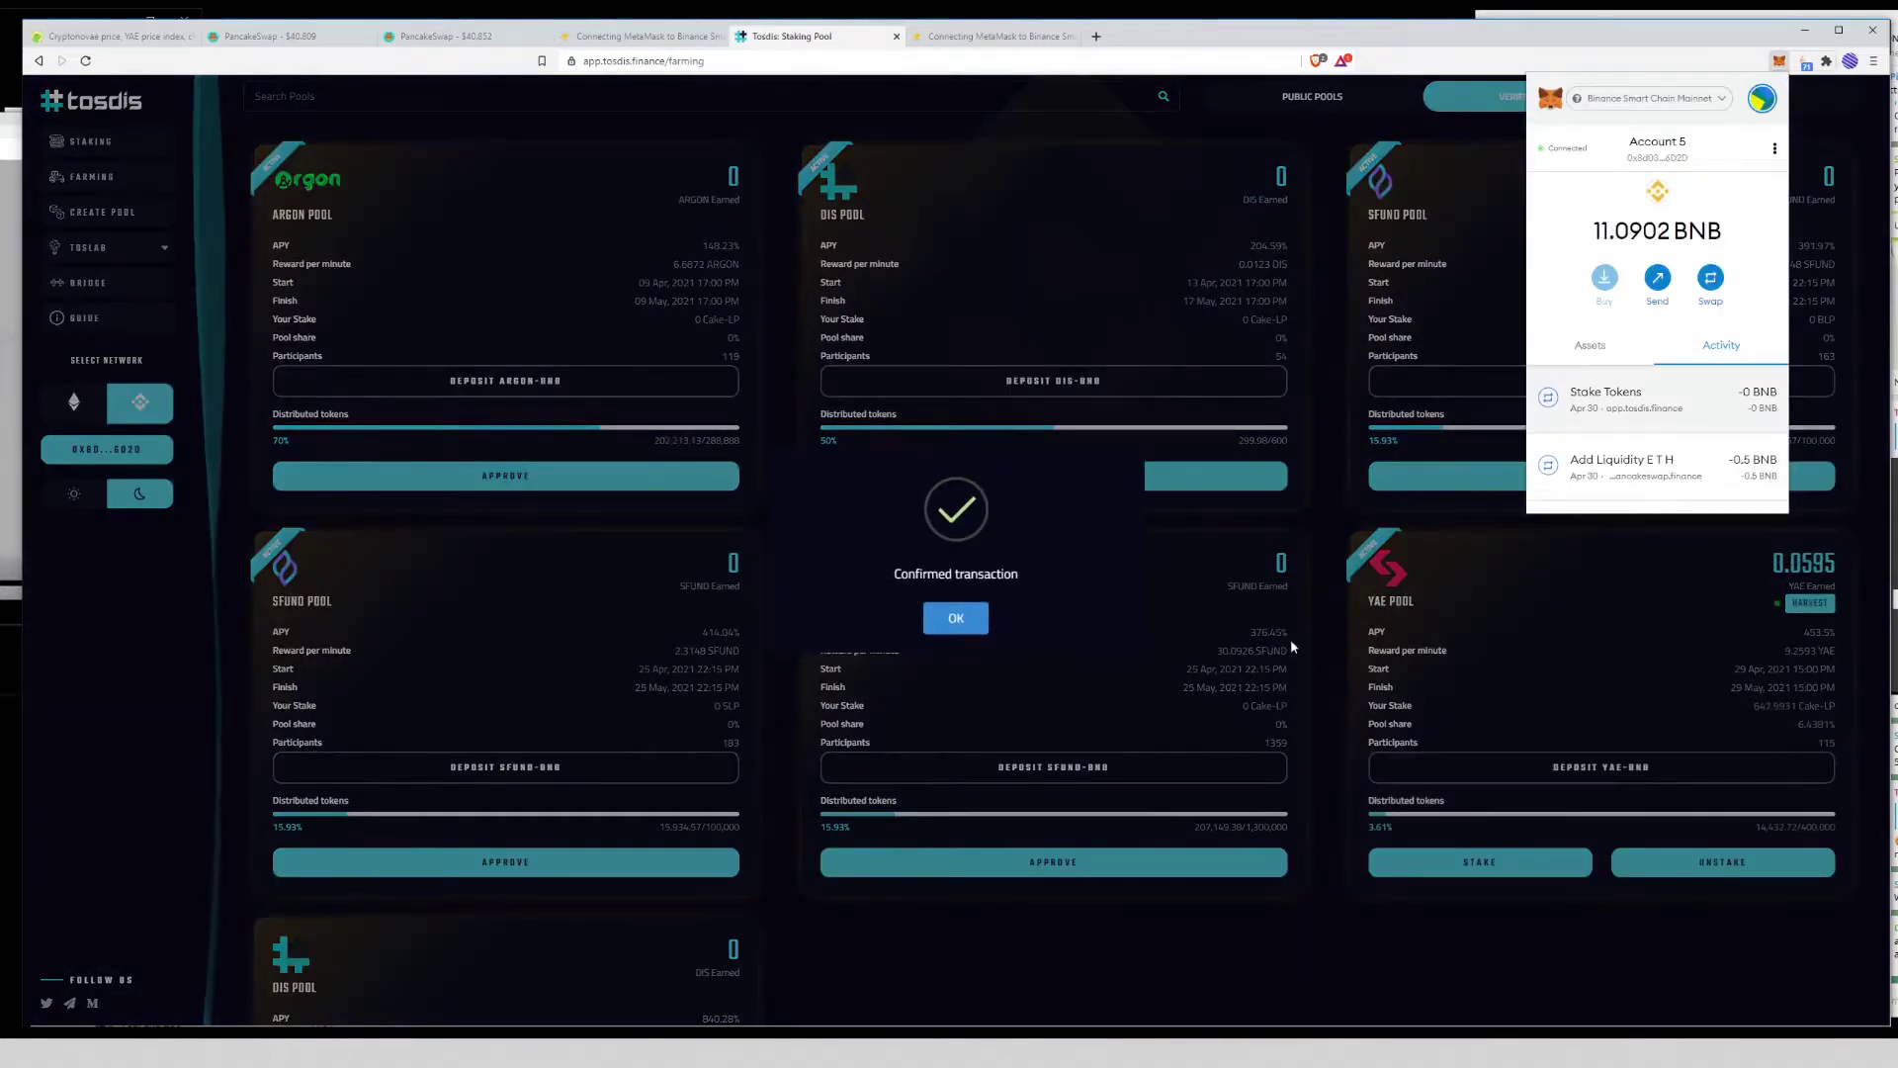
pyautogui.click(949, 619)
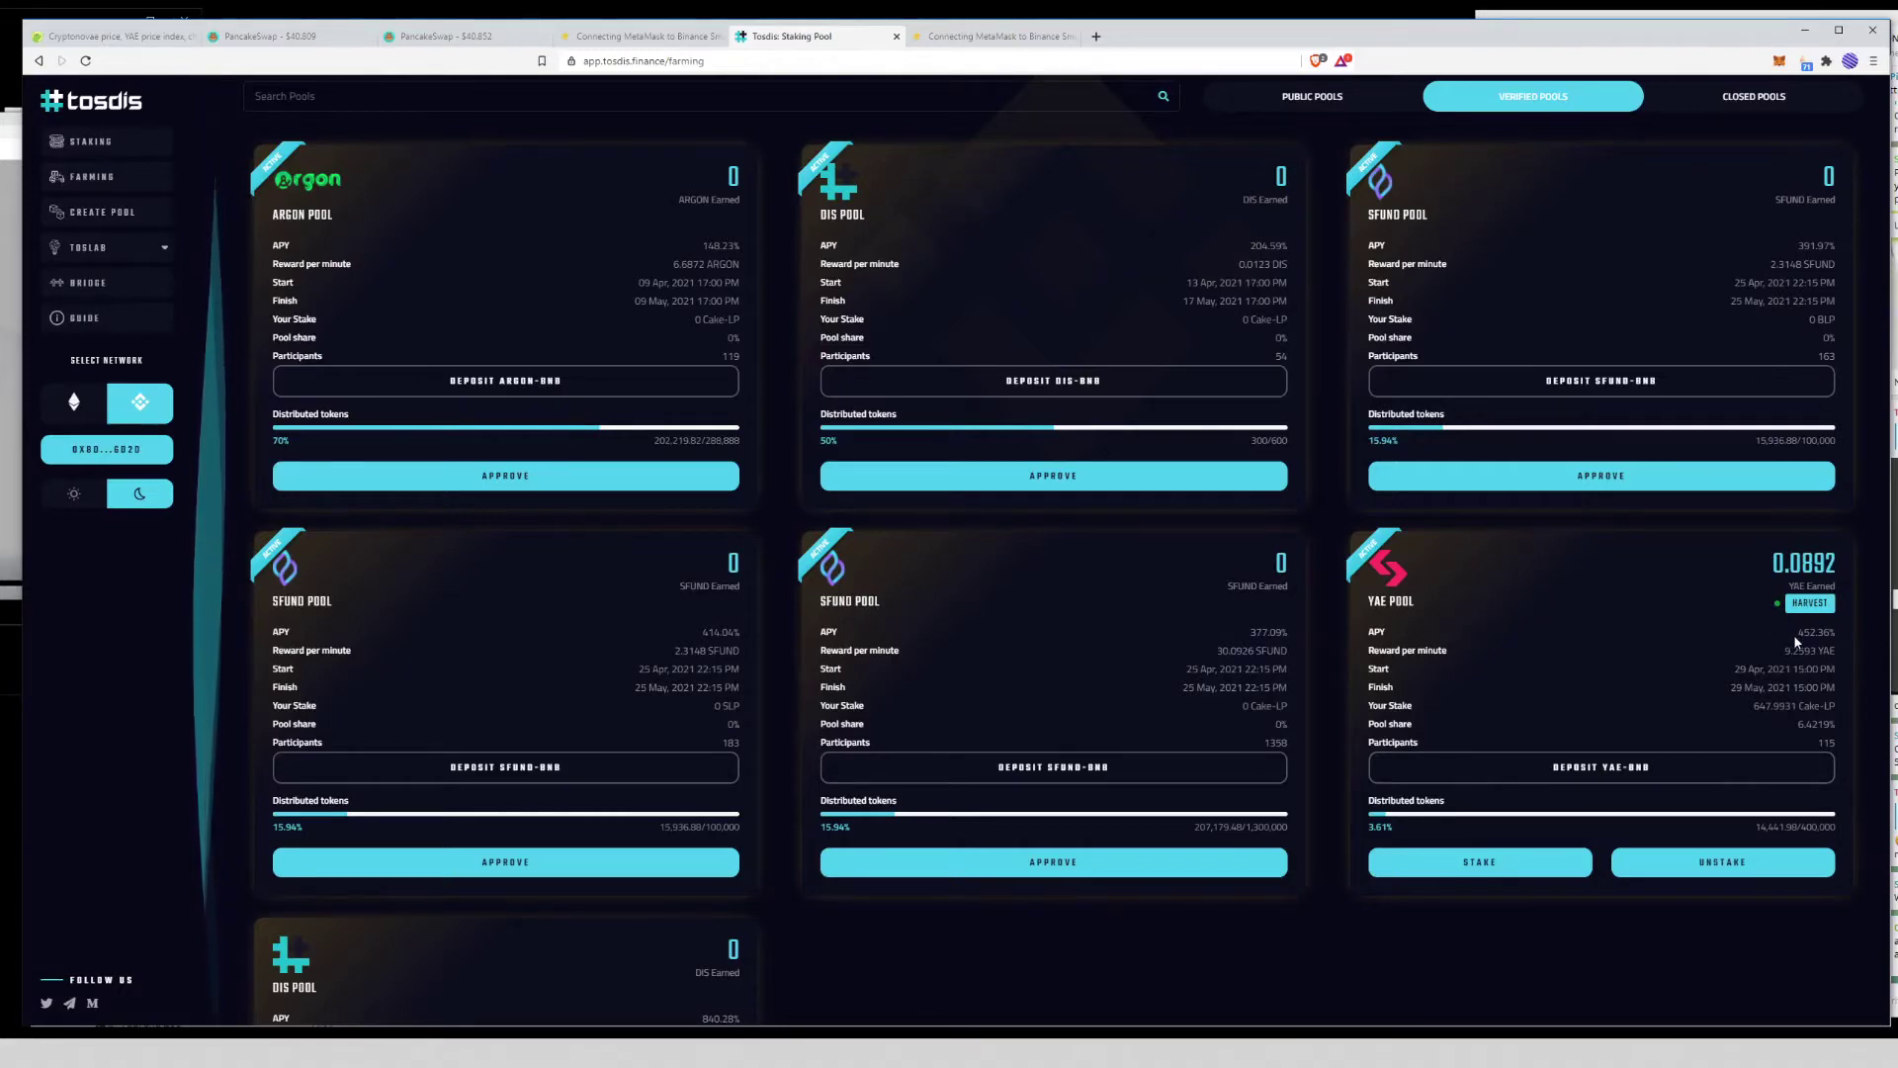
pyautogui.moveTo(1796, 641); pyautogui.dragTo(1840, 639)
pyautogui.click(1839, 641)
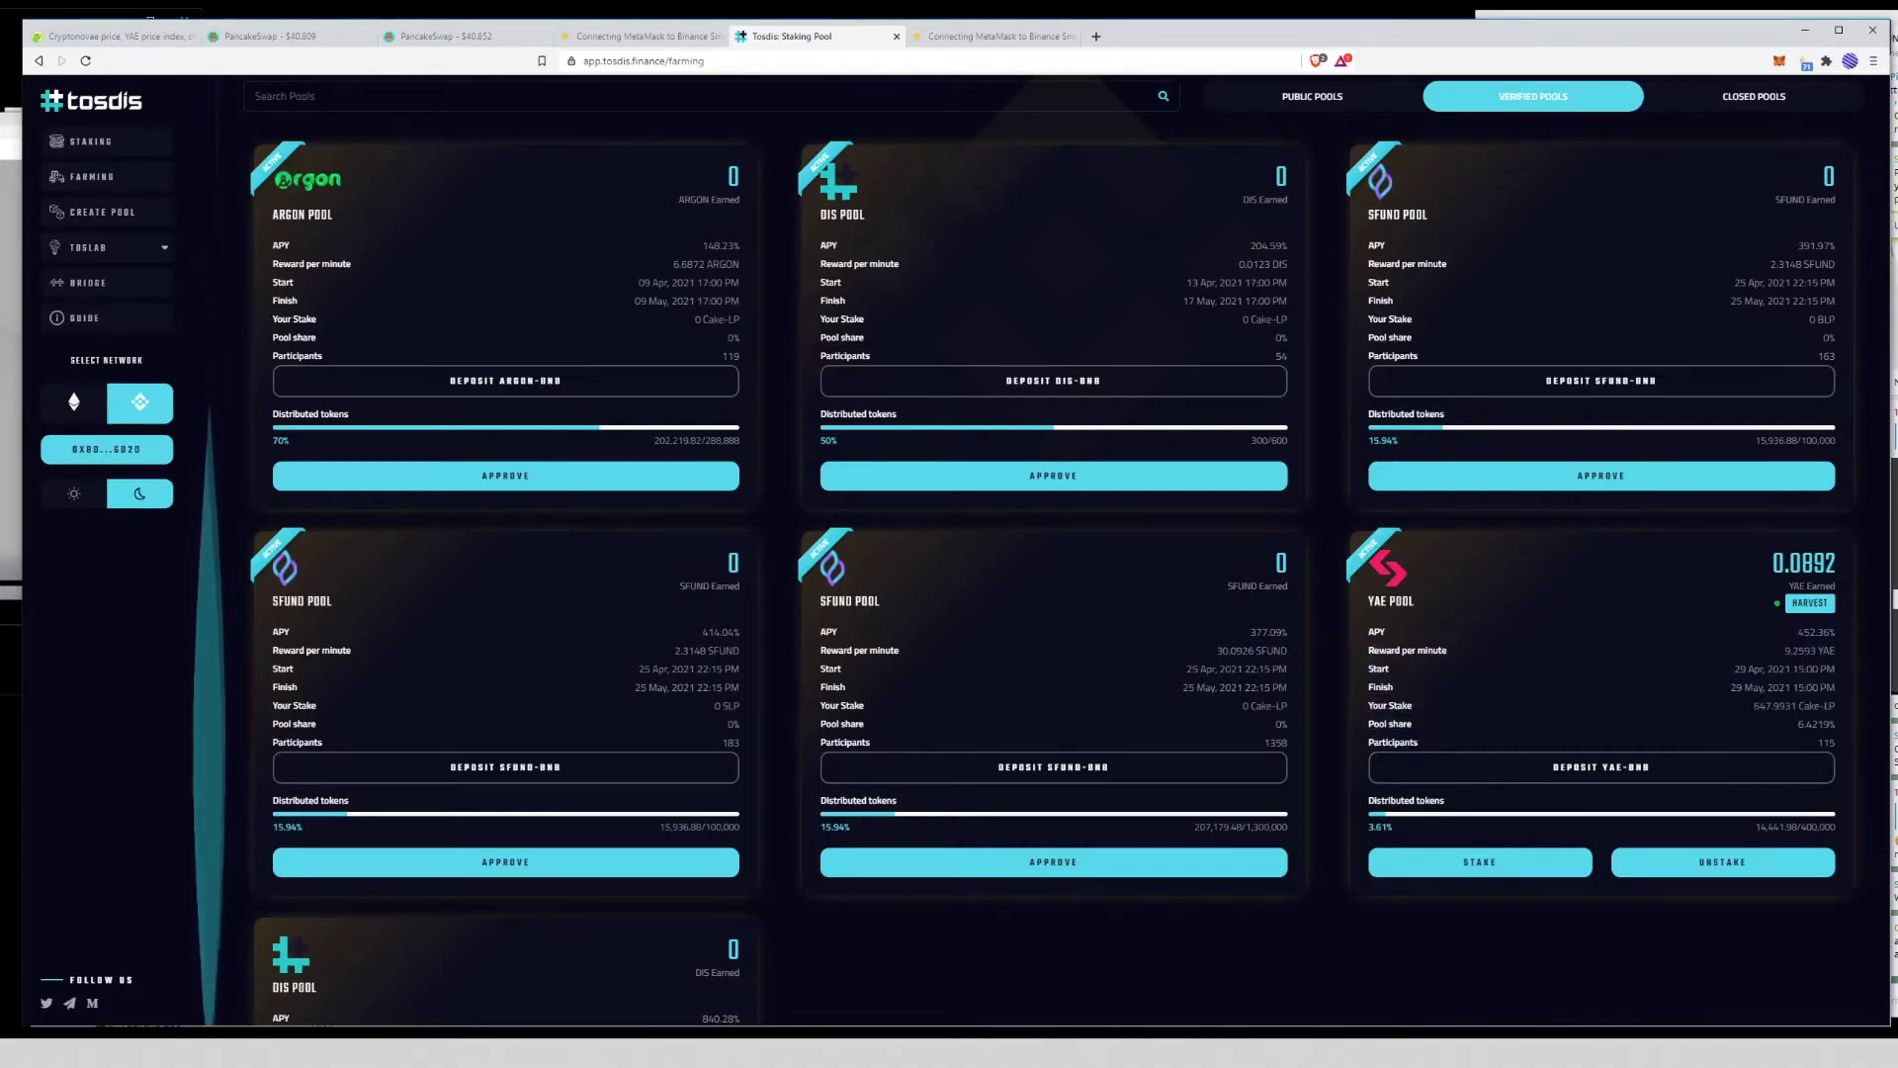